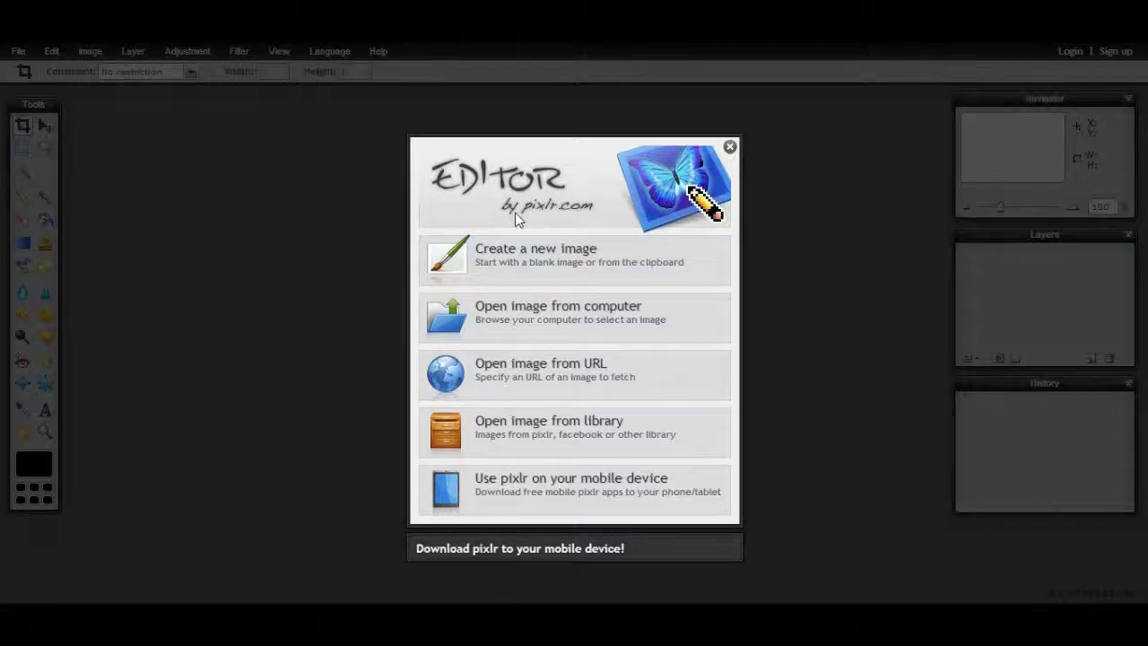
Create a new blank white 800 x 600 image from the default preset.
click(655, 271)
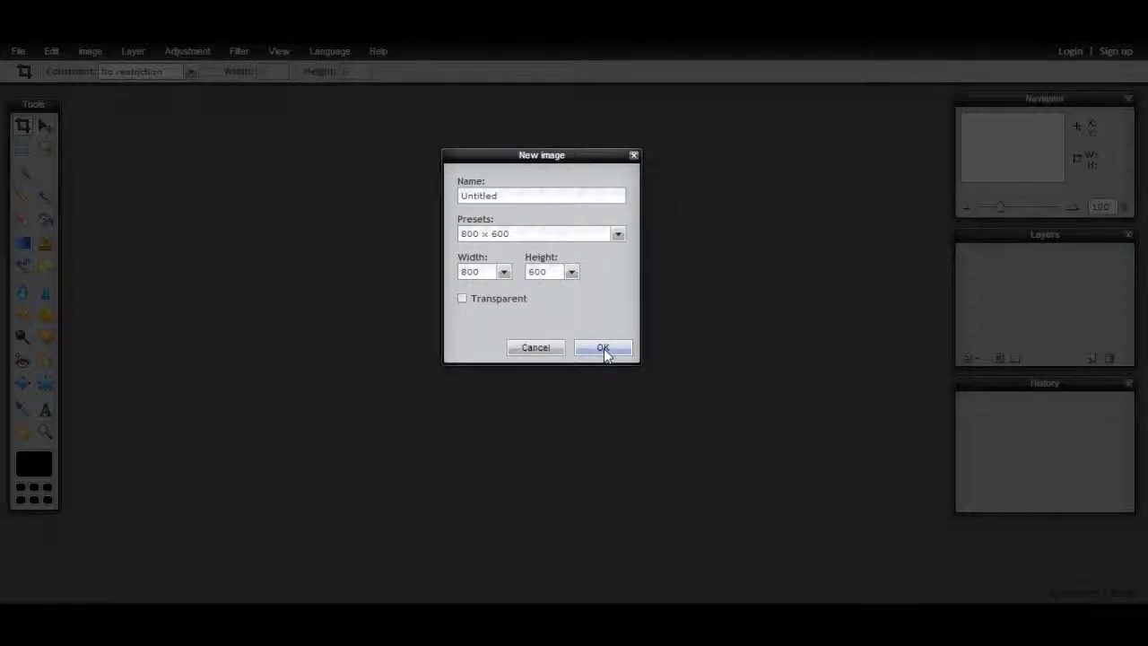
drag(553, 271, 491, 272)
key(Return)
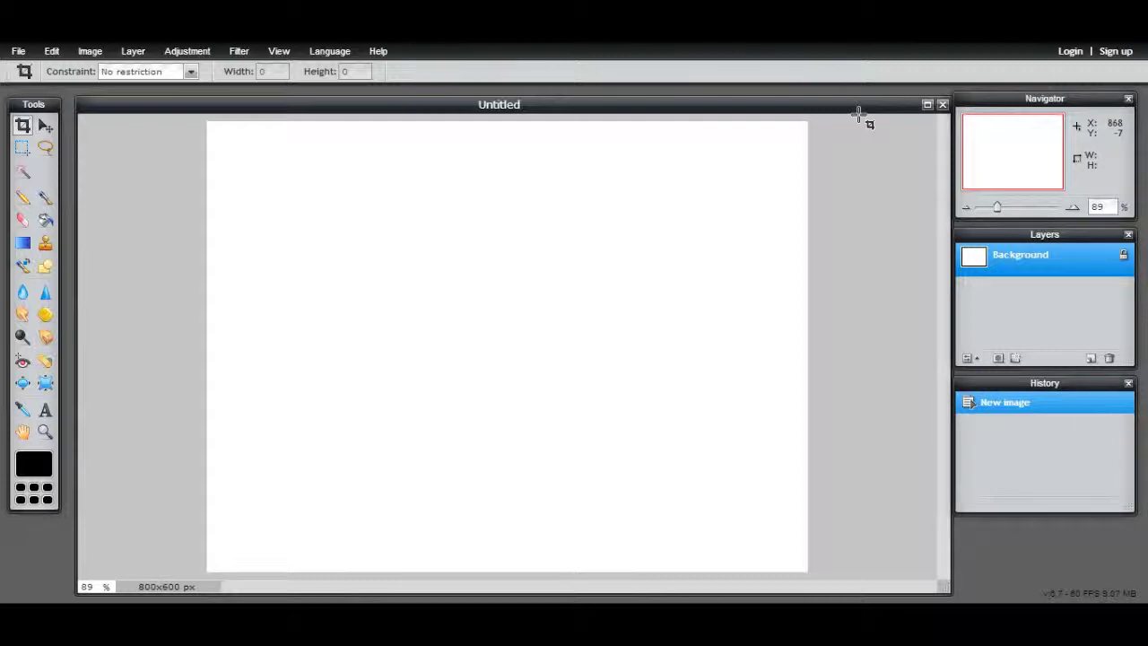
Try a black Paint Bucket fill on the canvas, then undo it.
click(45, 220)
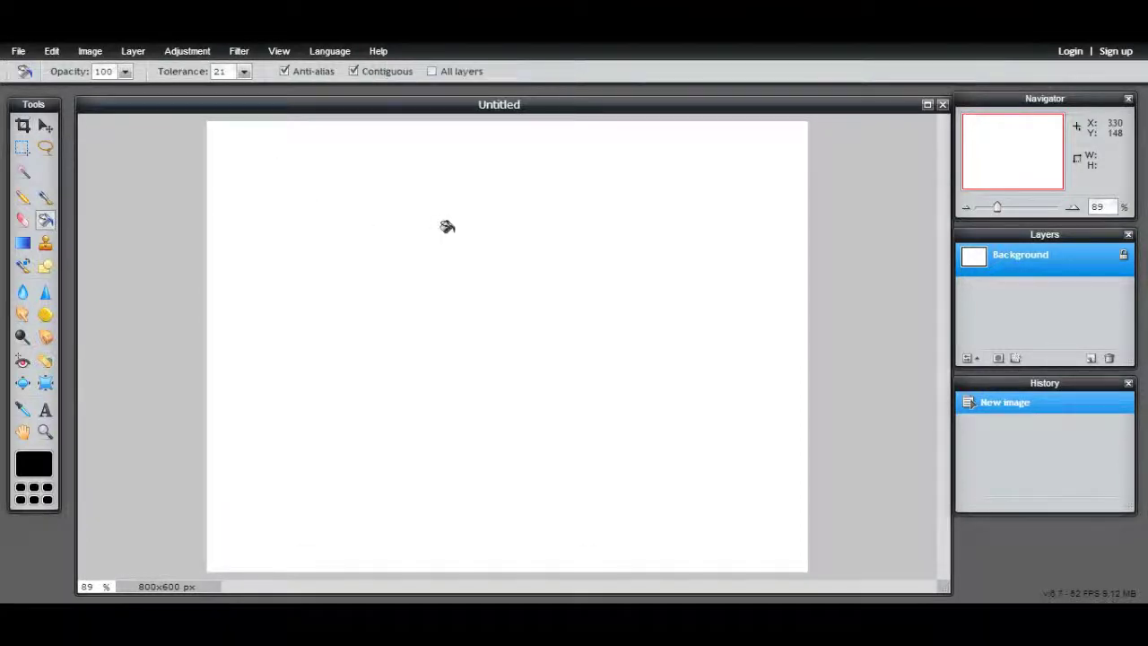
click(447, 226)
click(52, 51)
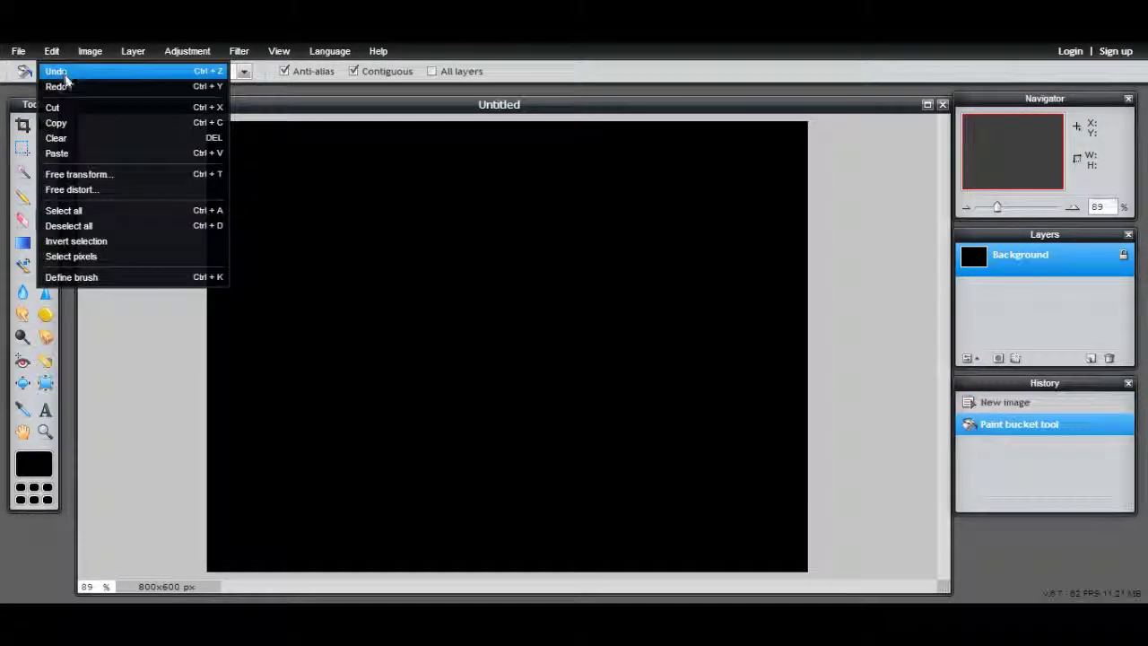
click(56, 72)
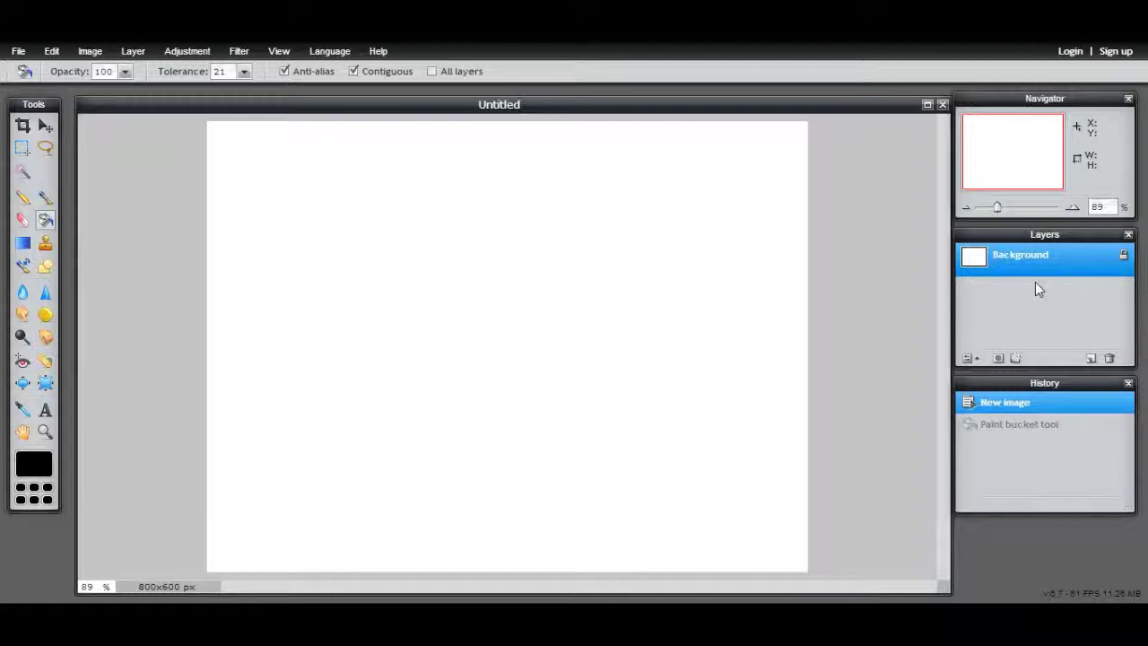
Unlock the Background layer into Layer 0 and toggle its visibility.
drag(1055, 237, 526, 206)
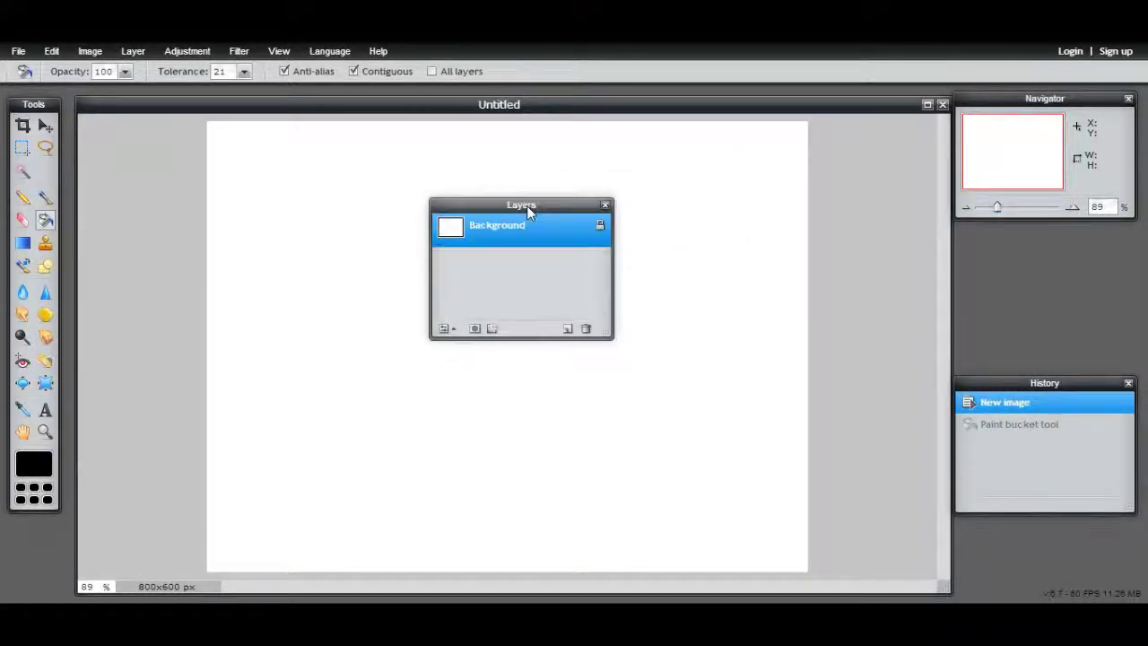
click(599, 229)
click(600, 227)
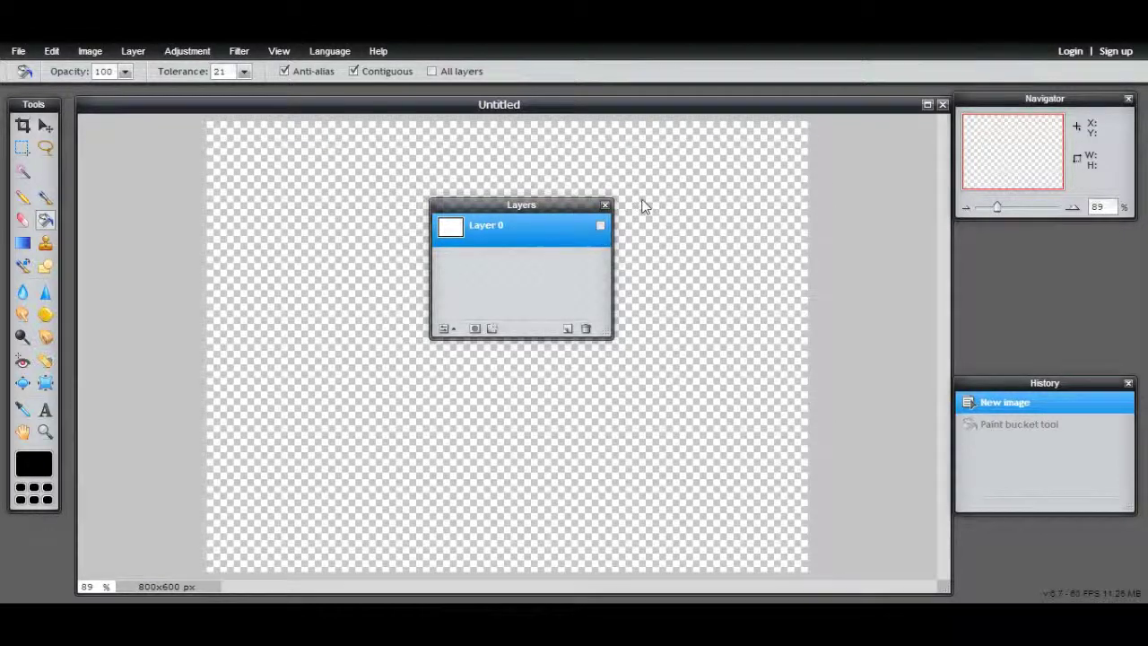
drag(576, 207, 690, 188)
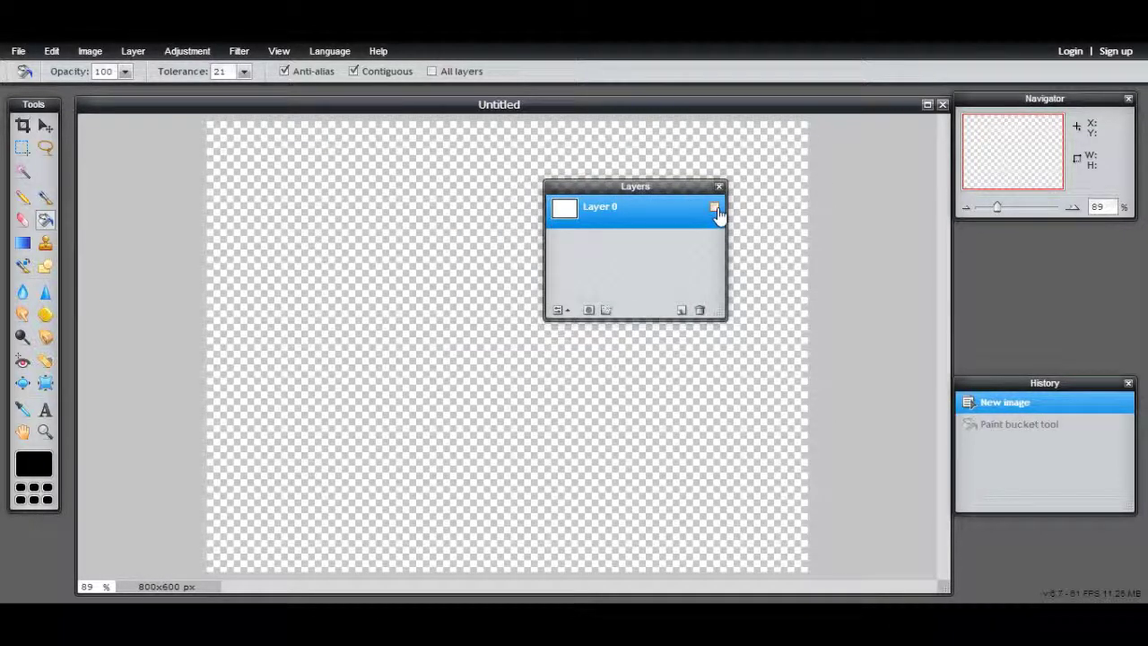
click(715, 208)
click(715, 209)
click(714, 209)
drag(678, 185, 714, 198)
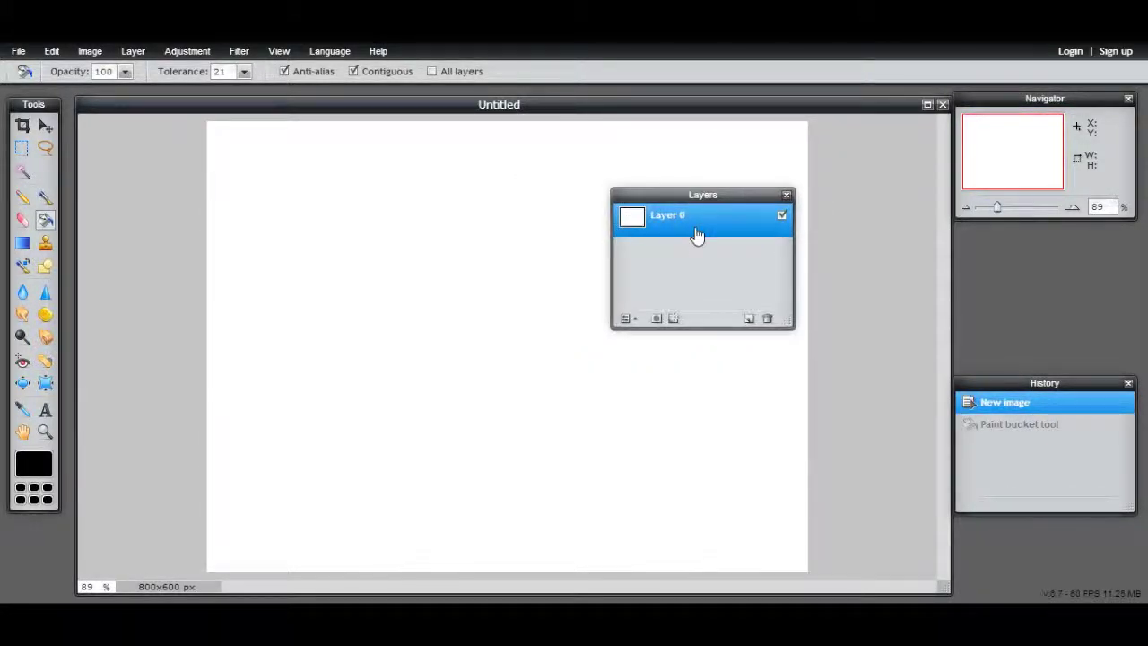
Add an empty Layer 1, delete Layer 0, and redock the Layers panel.
right_click(711, 236)
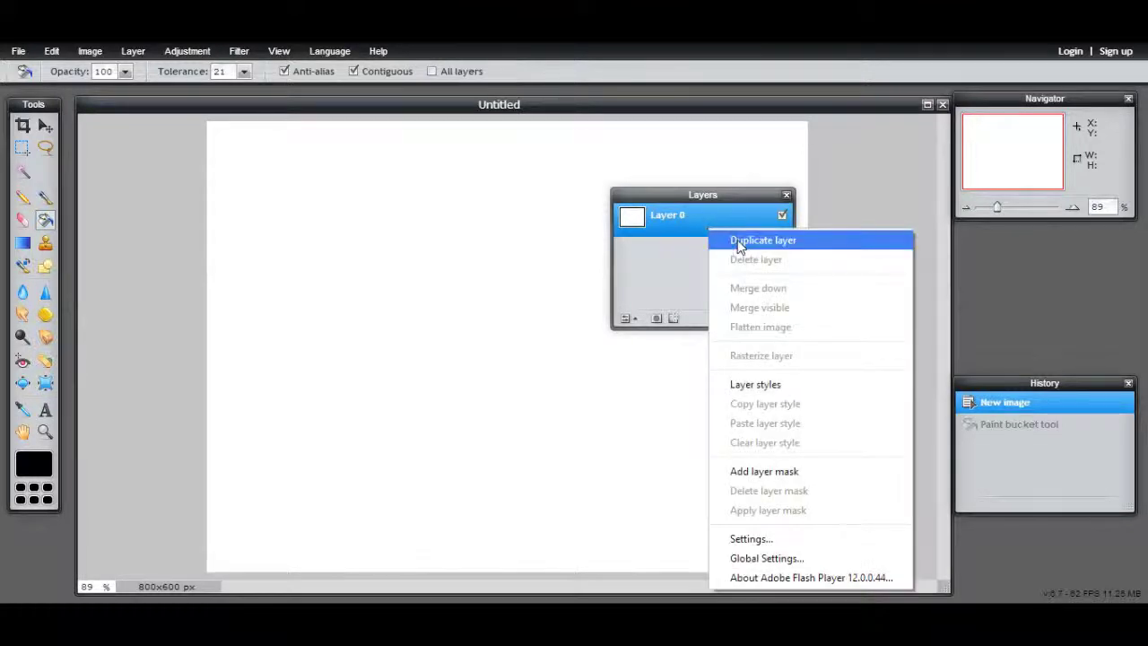
click(677, 260)
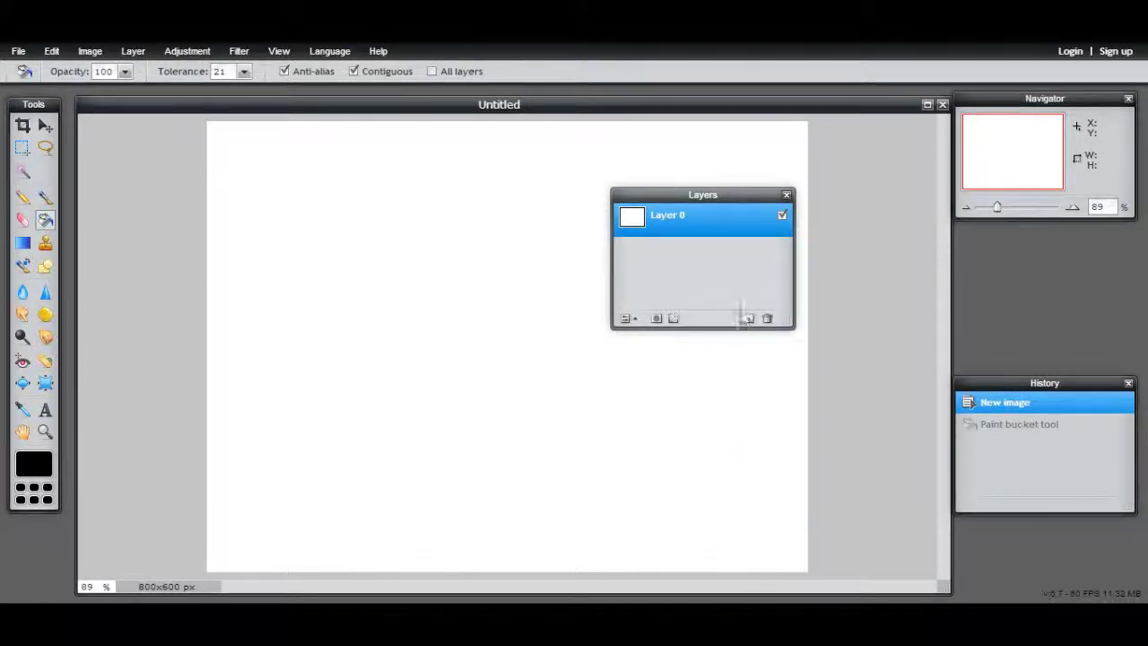
click(749, 319)
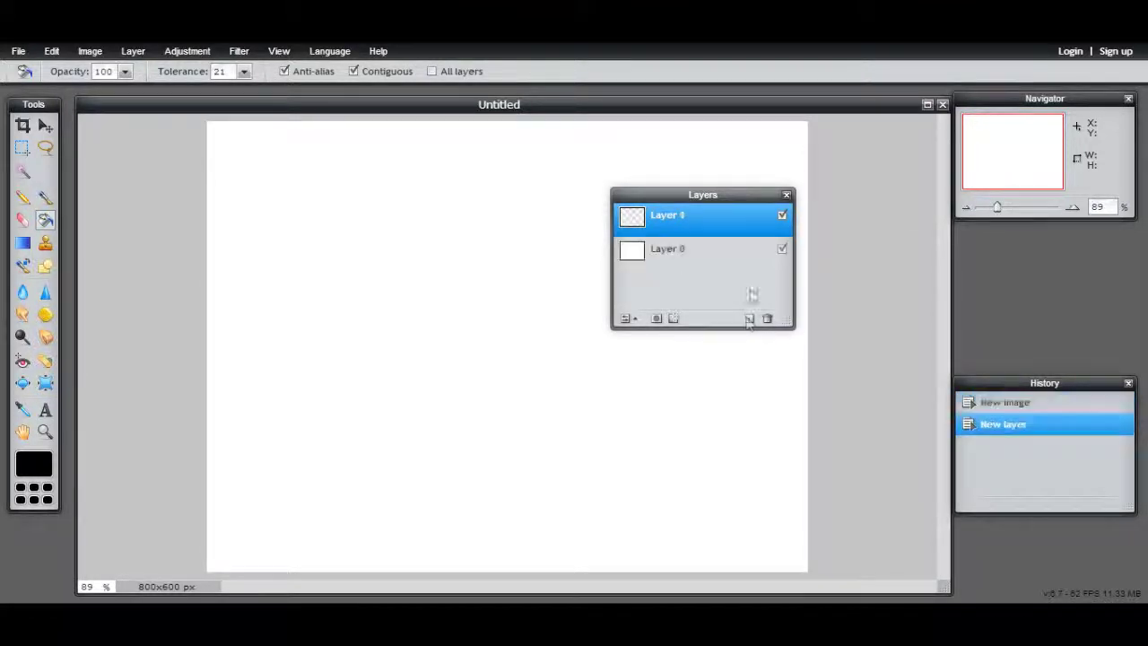
right_click(721, 248)
click(772, 276)
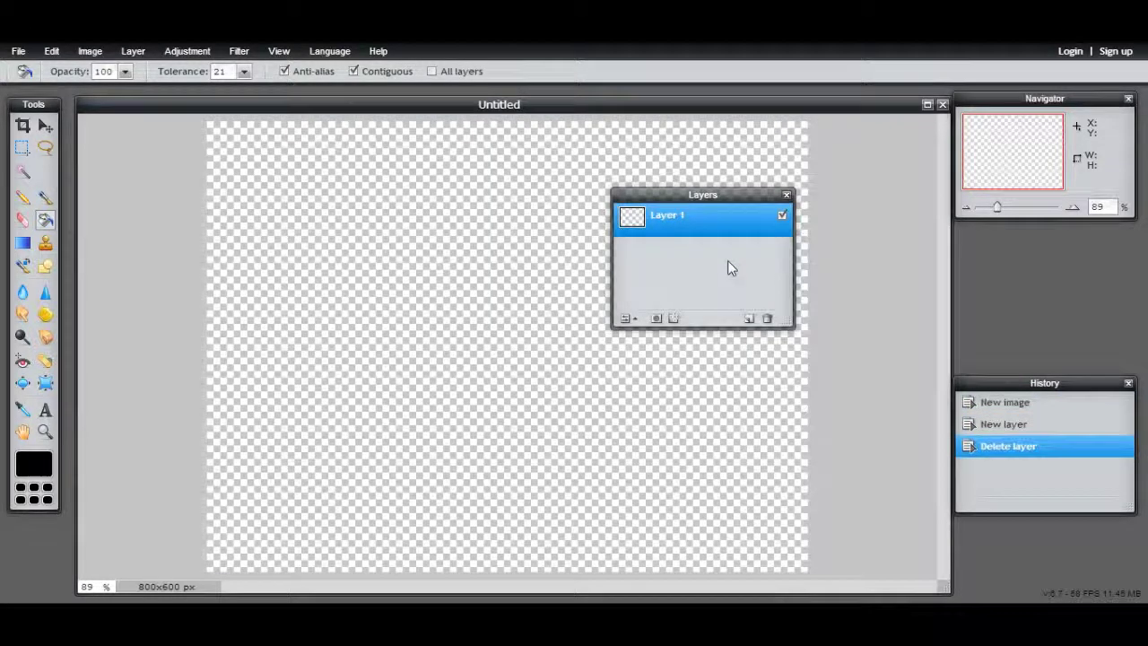
drag(717, 192, 727, 191)
drag(854, 213, 1048, 236)
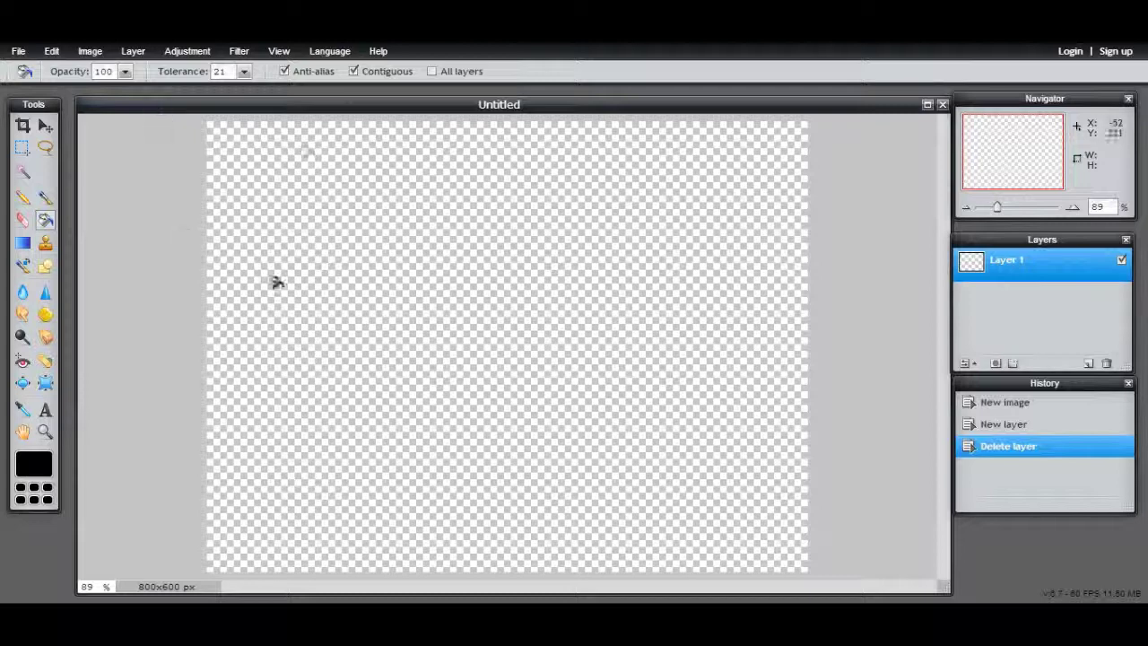
click(45, 127)
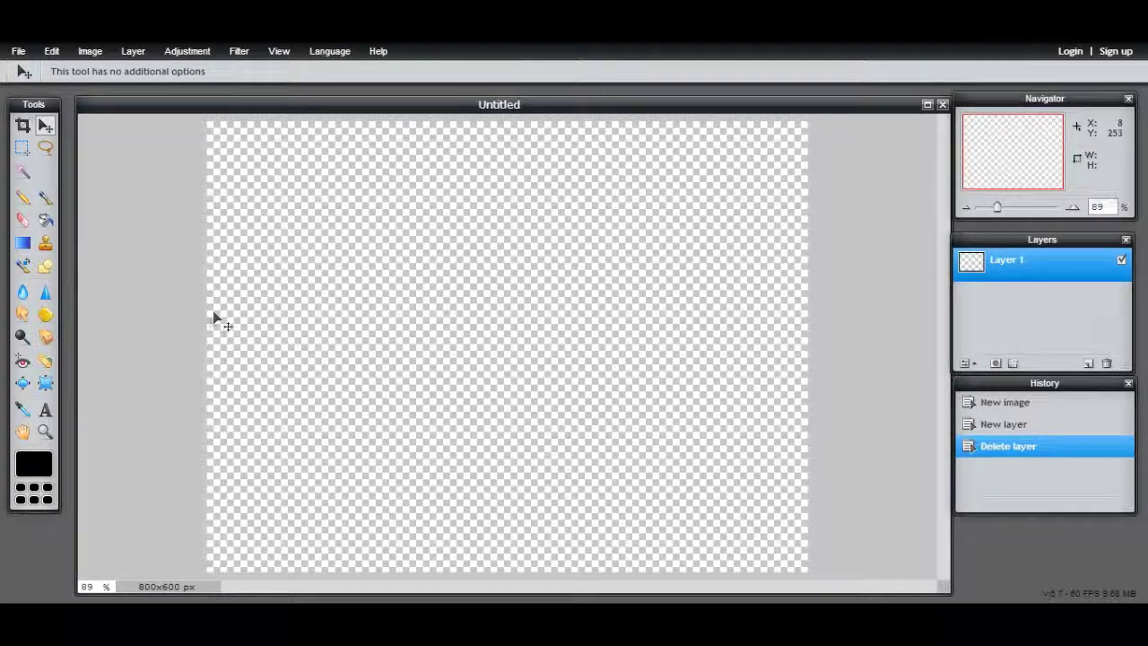
Draw a filled black ellipse across the canvas with the Ellipse shape, border 0.
click(45, 266)
click(96, 71)
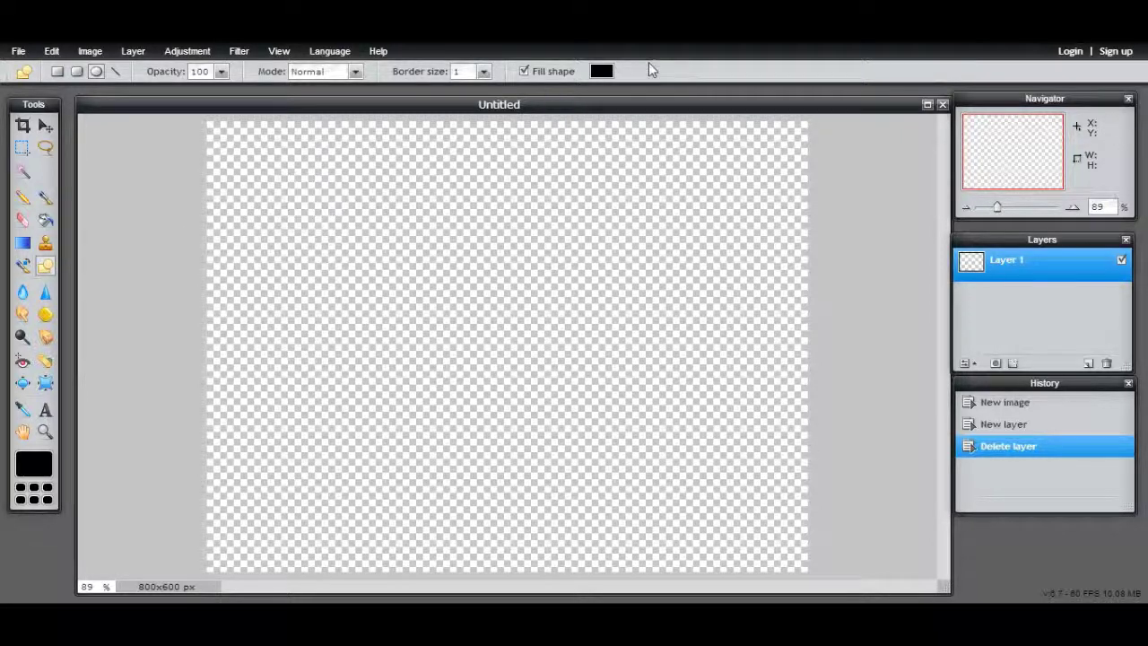
click(482, 72)
drag(333, 186, 698, 482)
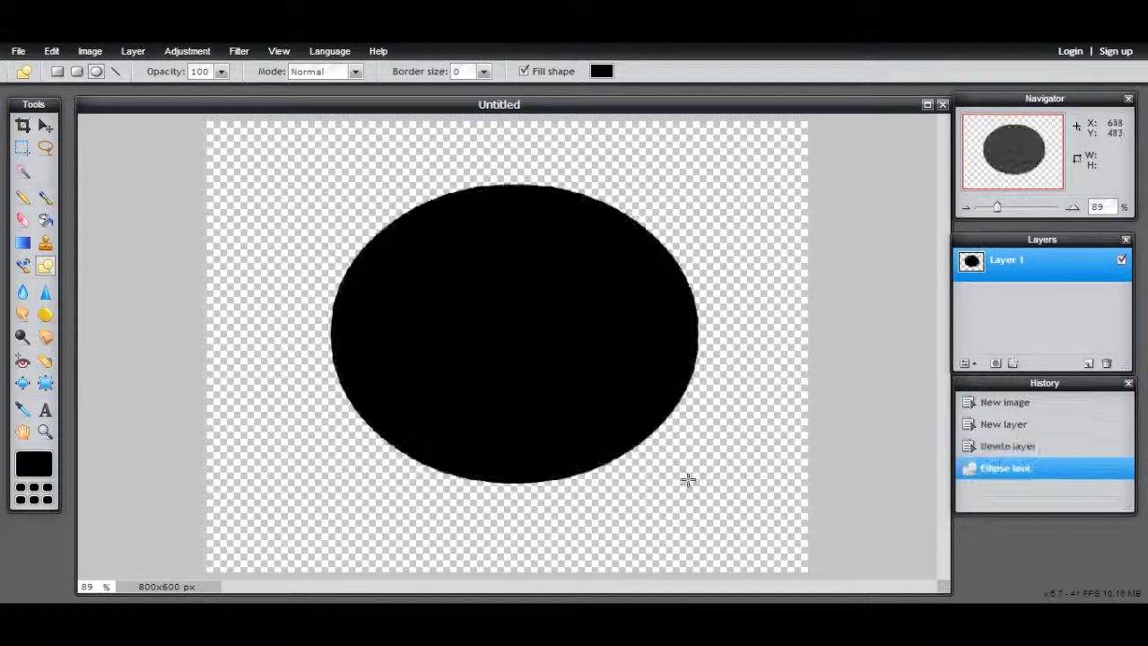
Free-transform the ellipse into a circle and reposition it on the canvas.
click(45, 126)
drag(557, 318, 558, 302)
click(51, 50)
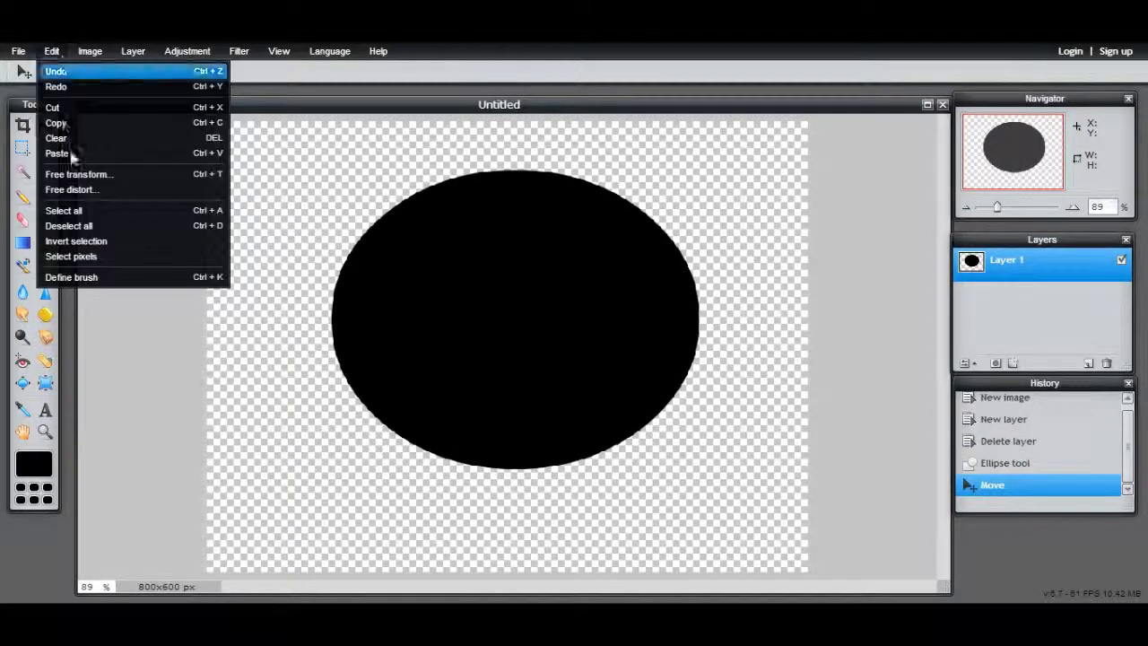
click(76, 176)
mouse_move(516, 468)
mouse_down()
mouse_move(515, 489)
mouse_move(527, 464)
mouse_up()
key(Return)
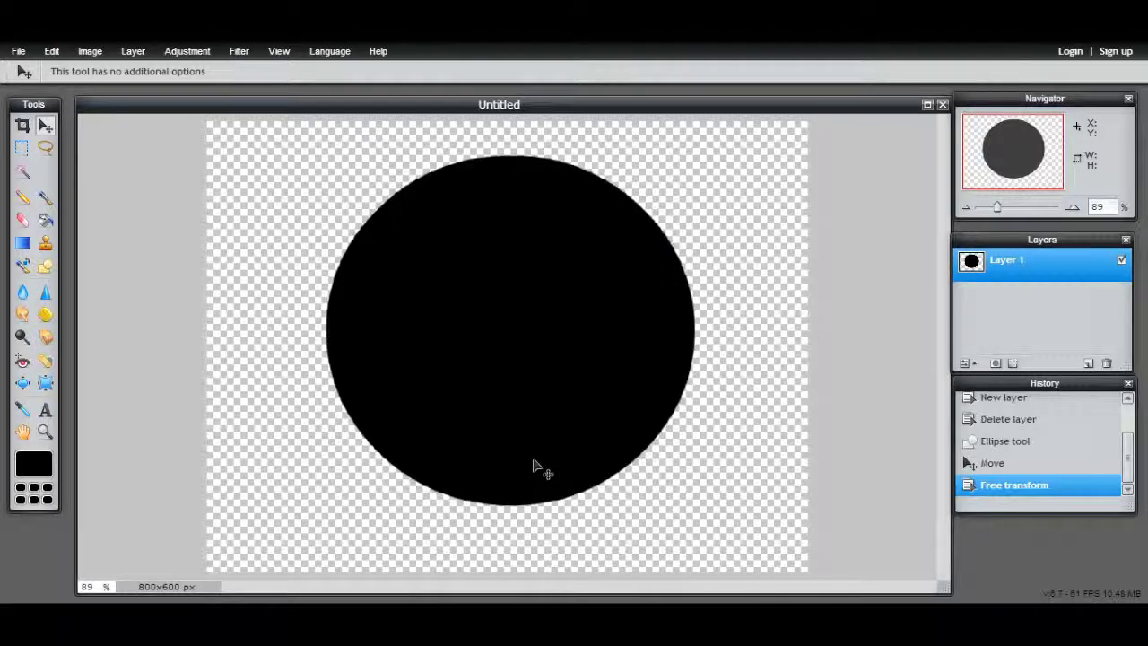
mouse_move(532, 460)
mouse_down()
mouse_move(533, 471)
mouse_move(518, 455)
mouse_up()
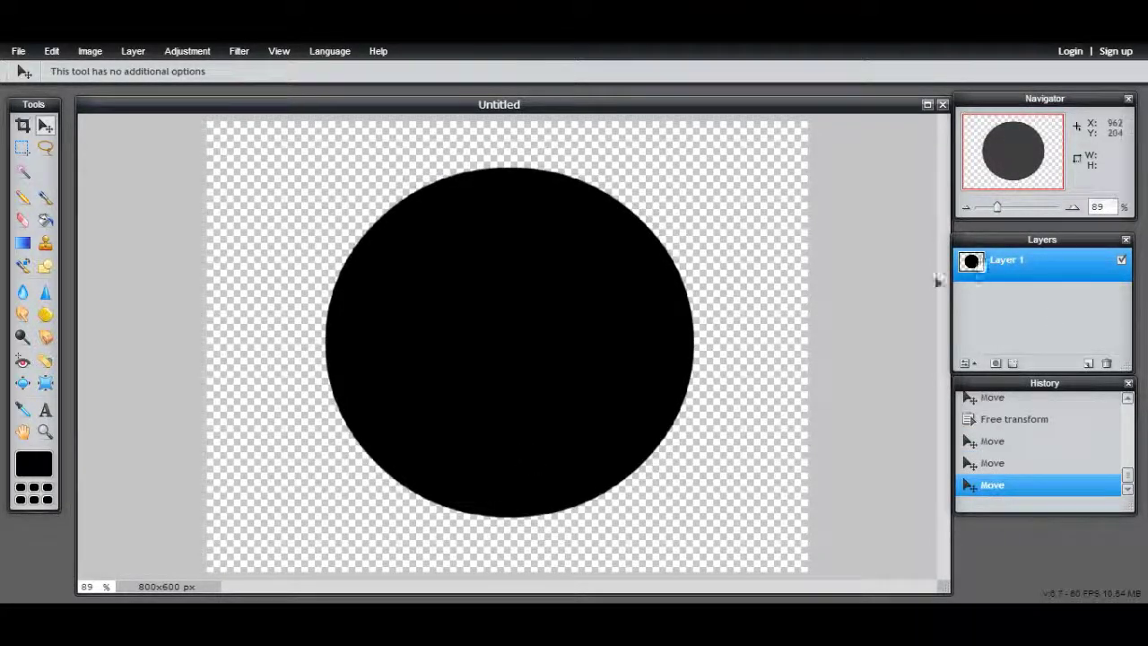
Duplicate Layer 1 to get a copy of the black circle.
right_click(1038, 264)
click(1064, 285)
right_click(1080, 272)
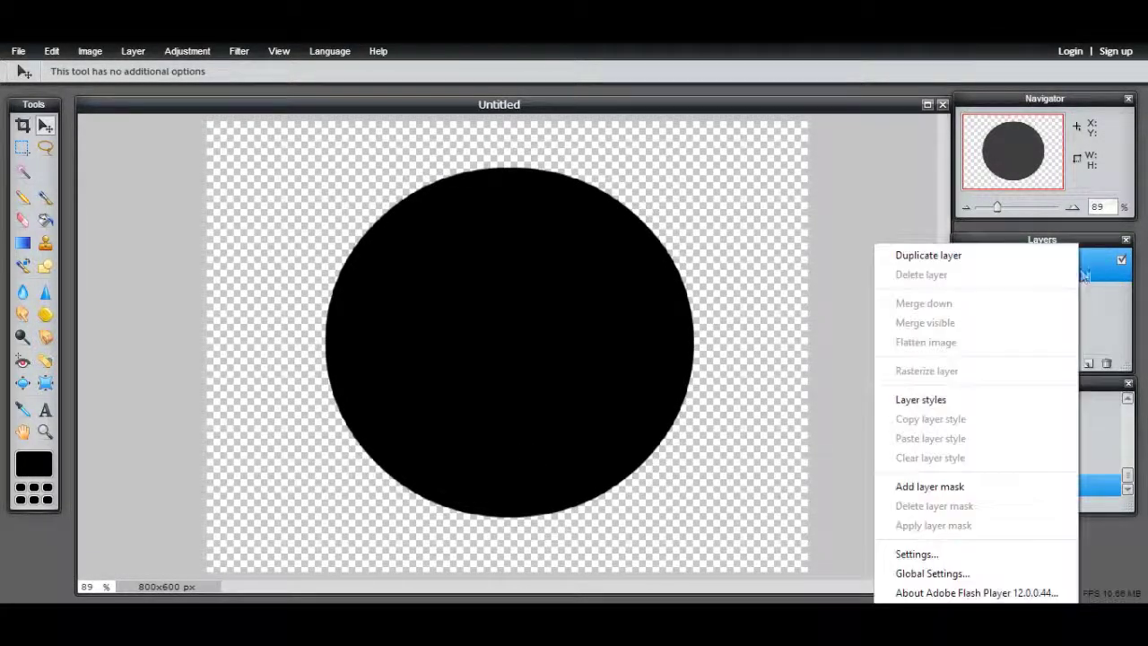
click(1015, 254)
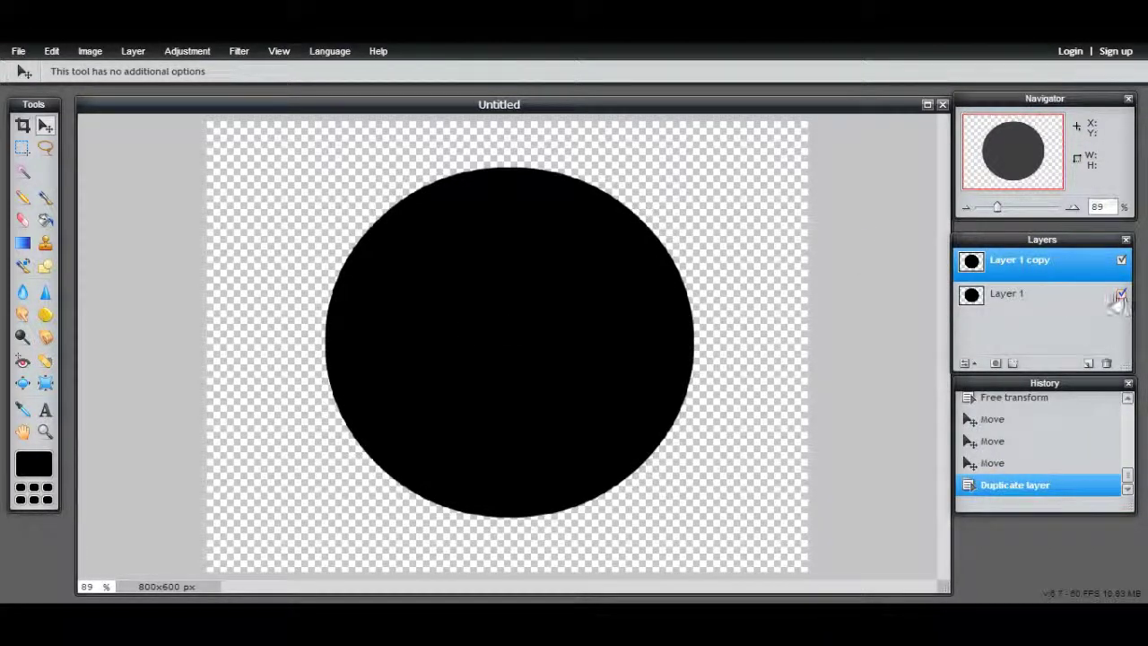
Set the foreground colour to fully saturated bright red.
click(46, 222)
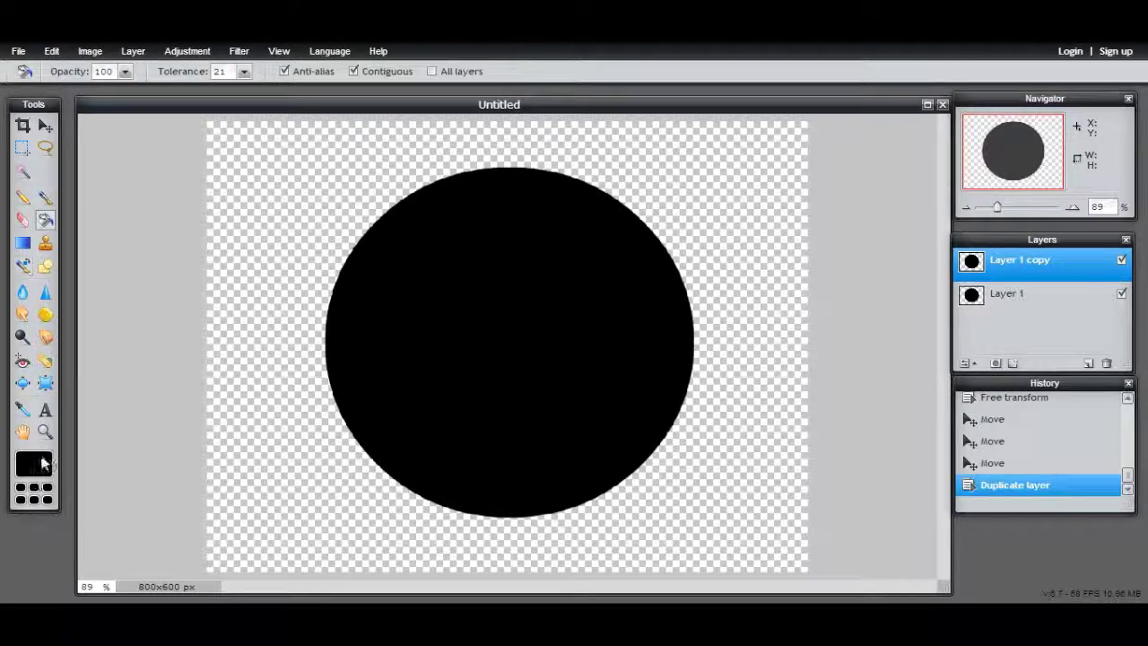
click(45, 463)
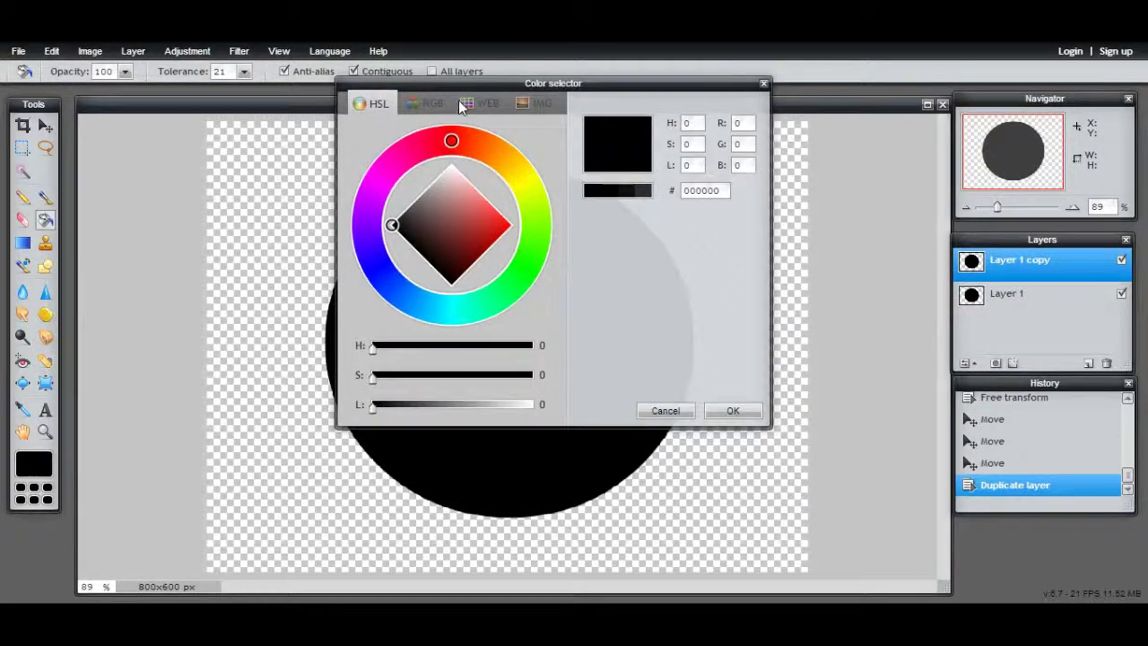
click(451, 165)
click(535, 227)
click(500, 227)
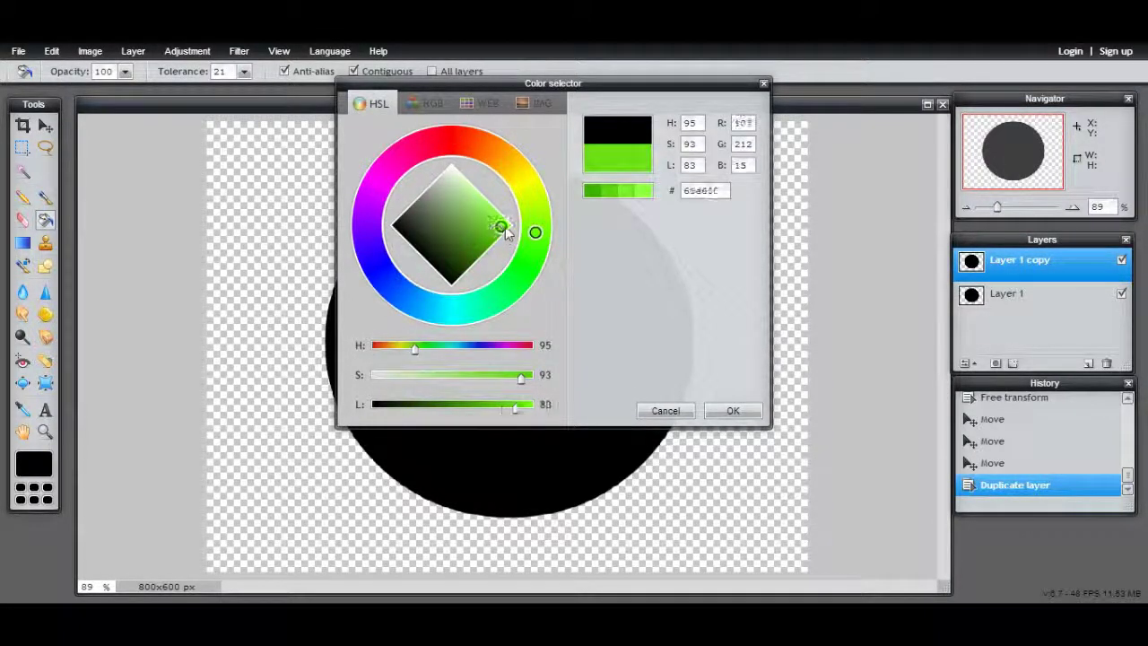
click(453, 142)
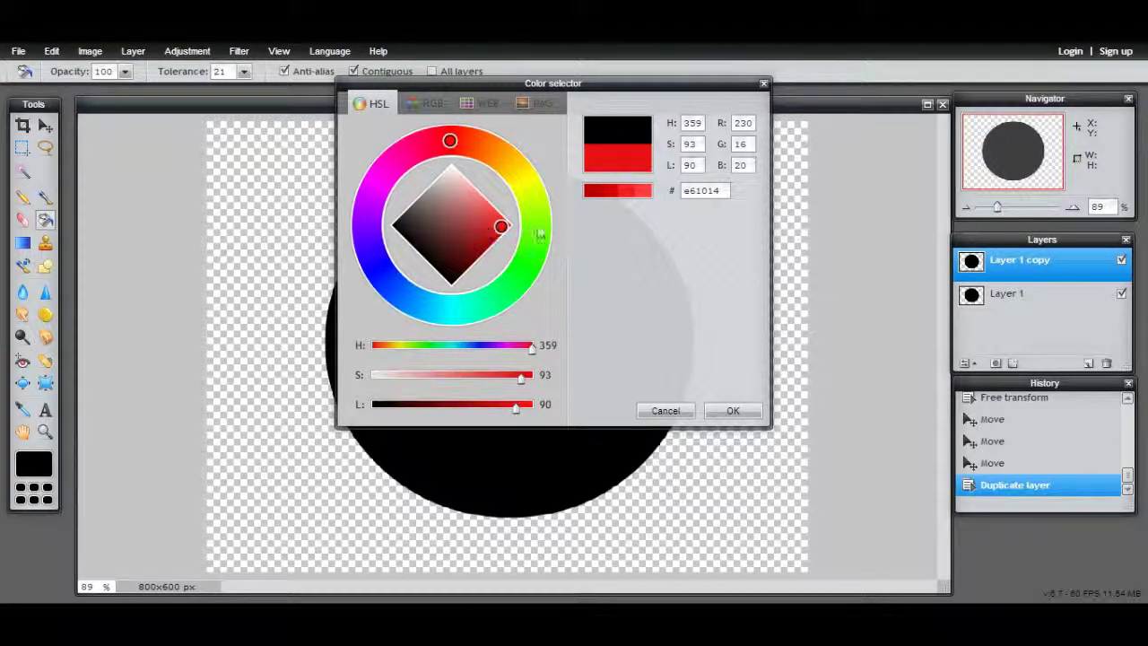
click(537, 226)
click(455, 141)
click(510, 225)
click(733, 409)
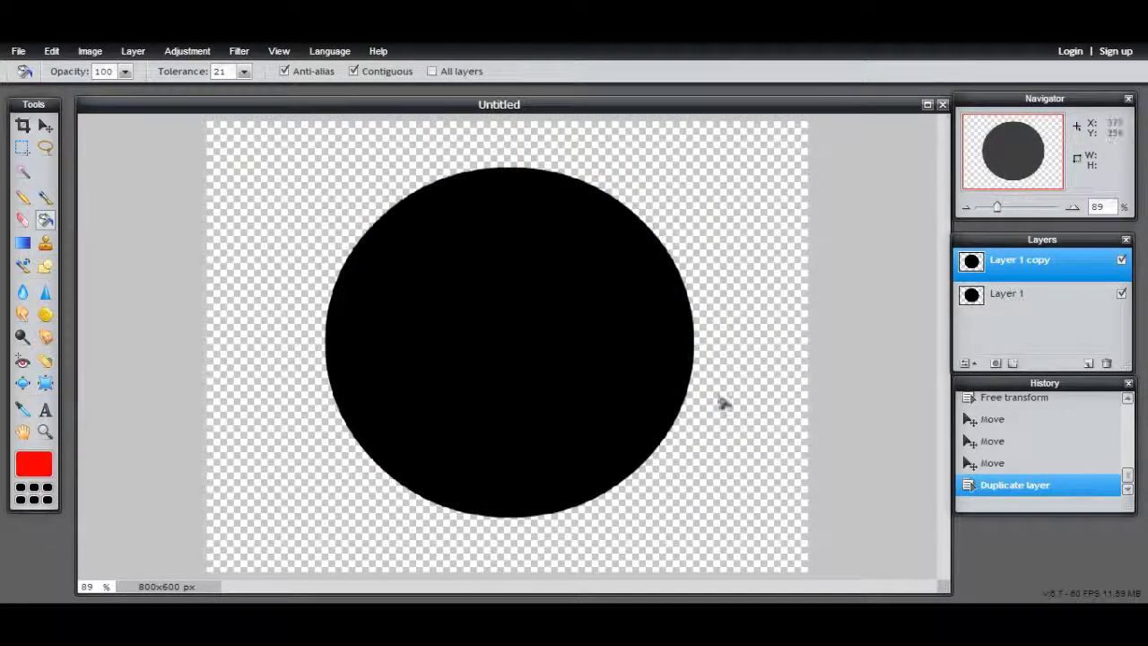
Fill the copied circle with red using the Paint Bucket.
click(466, 300)
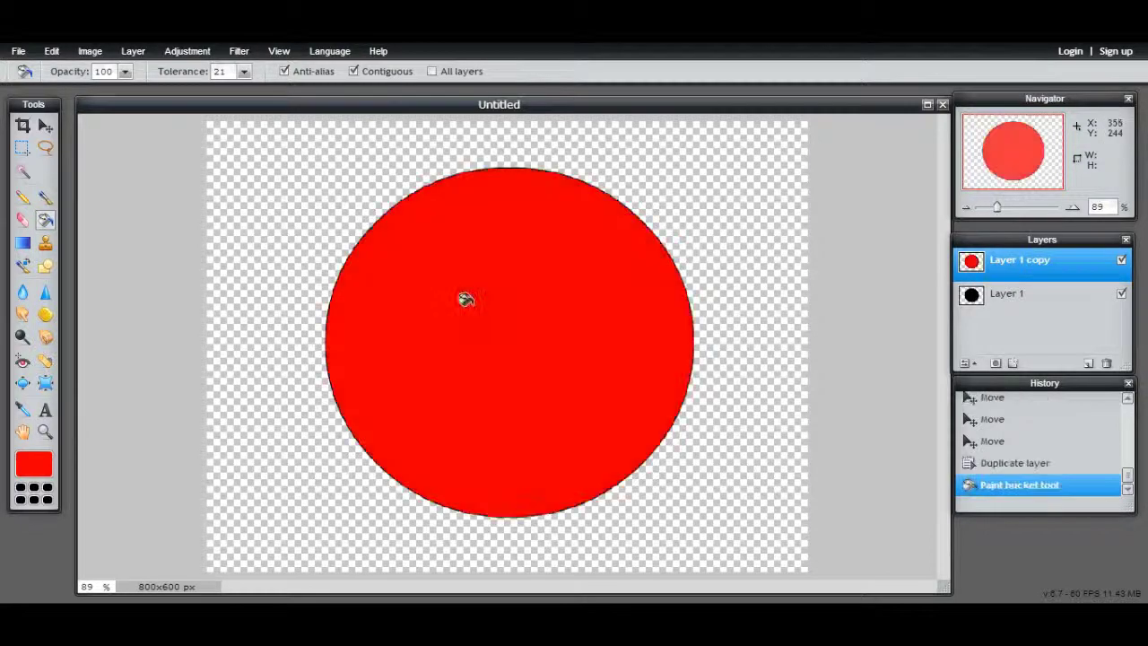
click(45, 125)
click(51, 52)
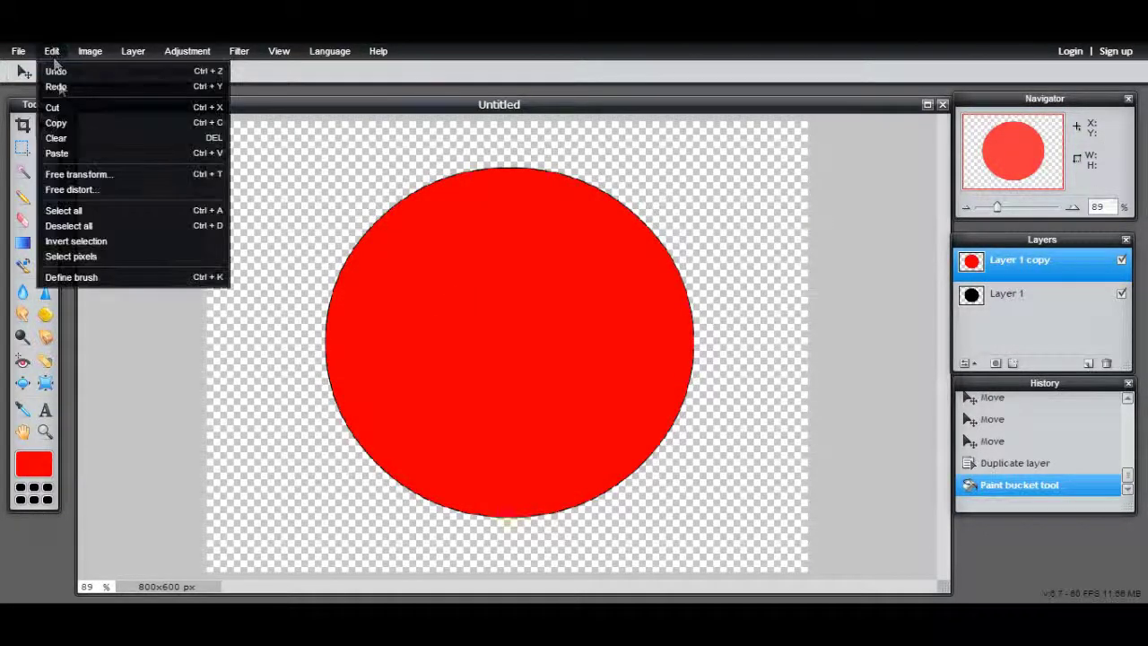
Narrow the red circle with Free transform so the black rim shows.
click(83, 175)
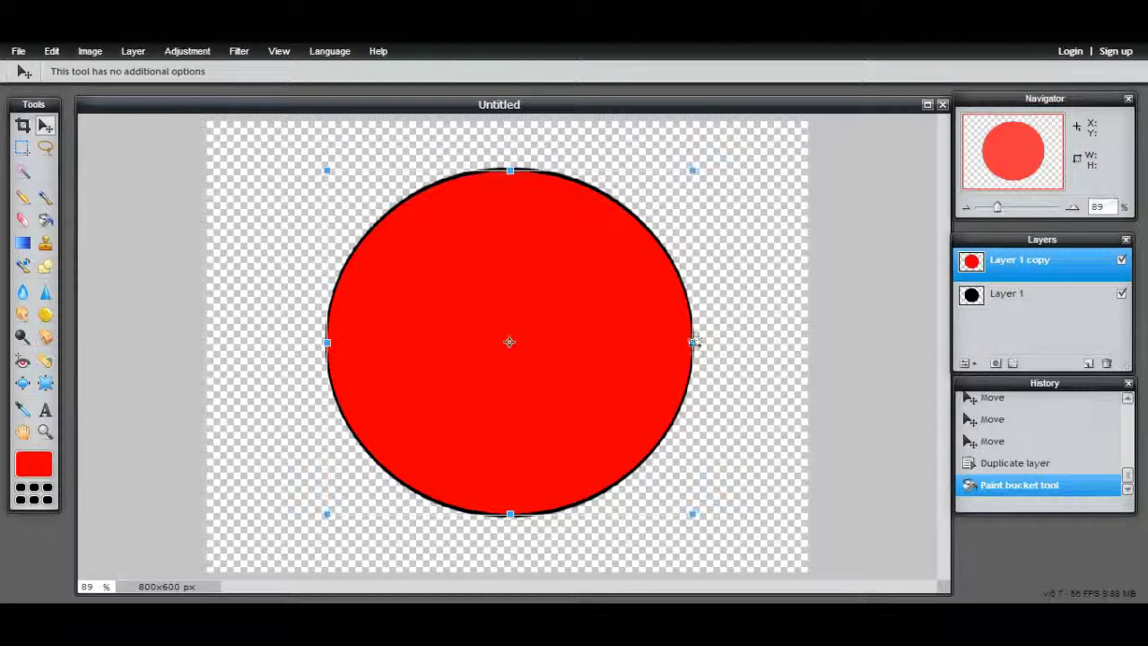
drag(693, 341, 687, 342)
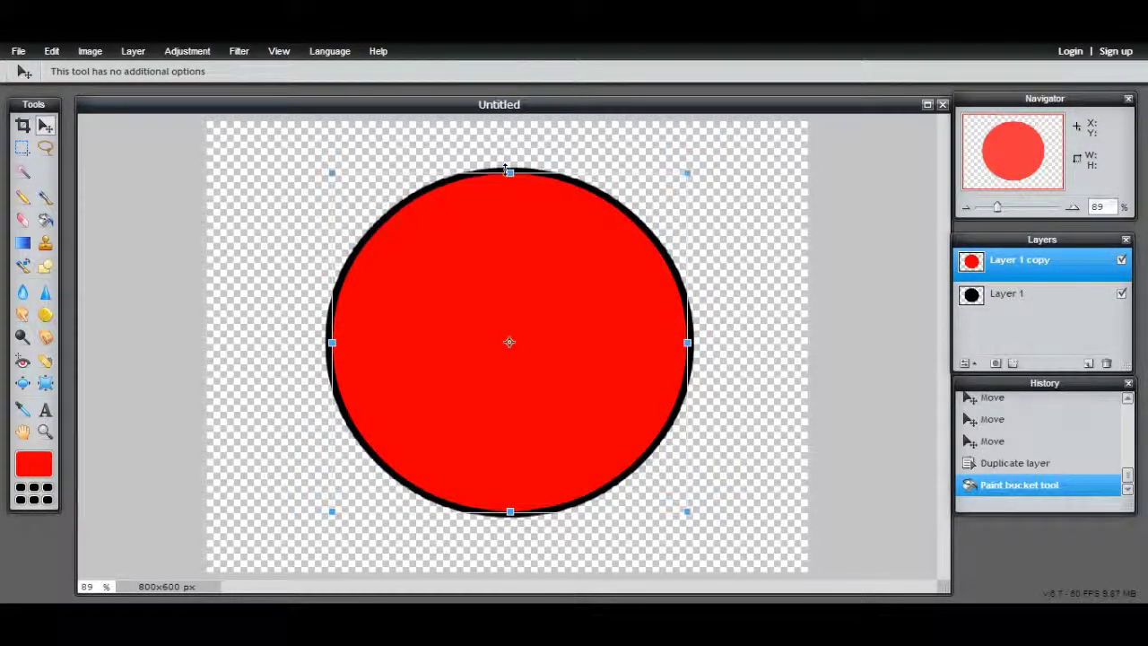
key(Return)
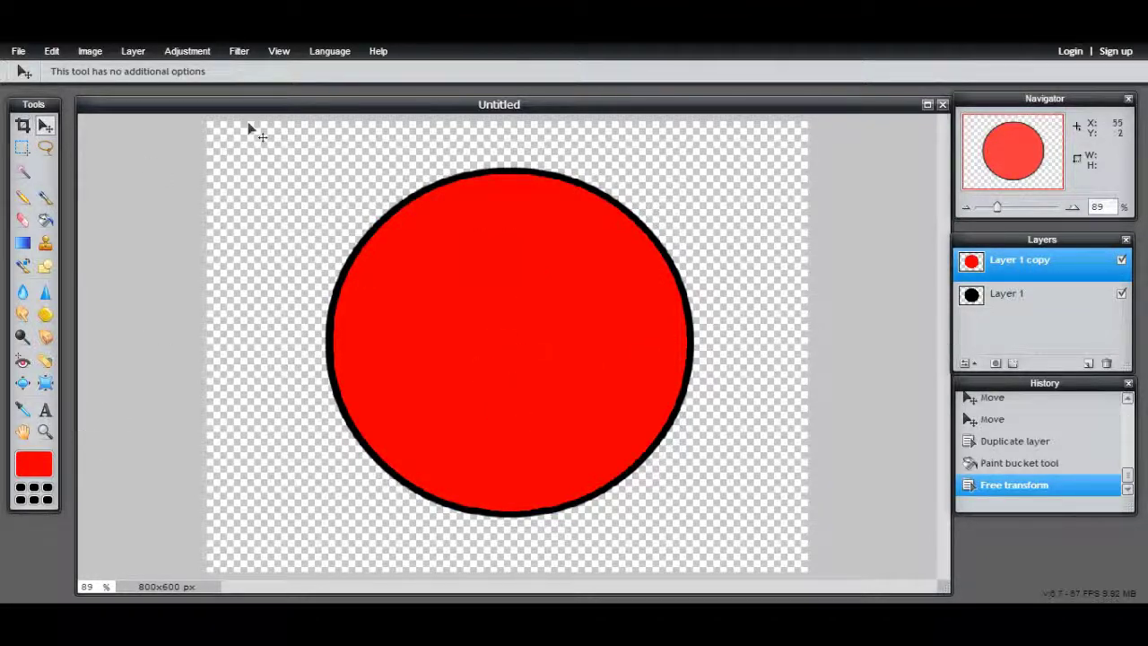
Select Layer 1, the black circle layer, in the Layers panel.
click(1046, 298)
click(1071, 269)
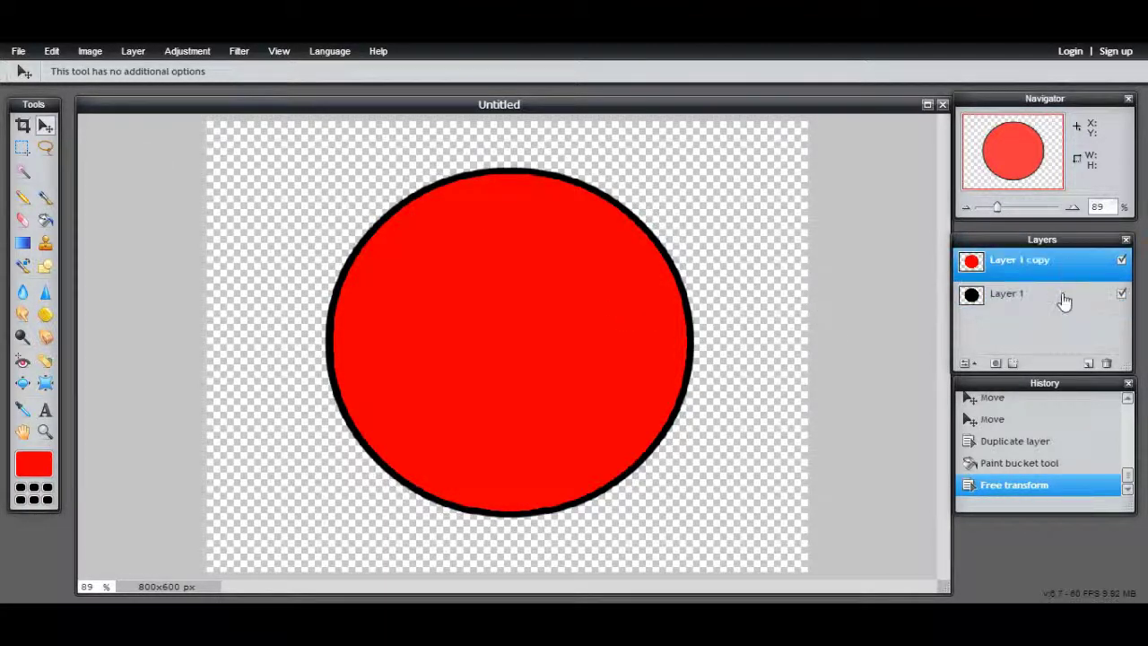
click(1063, 299)
click(1063, 267)
click(1058, 297)
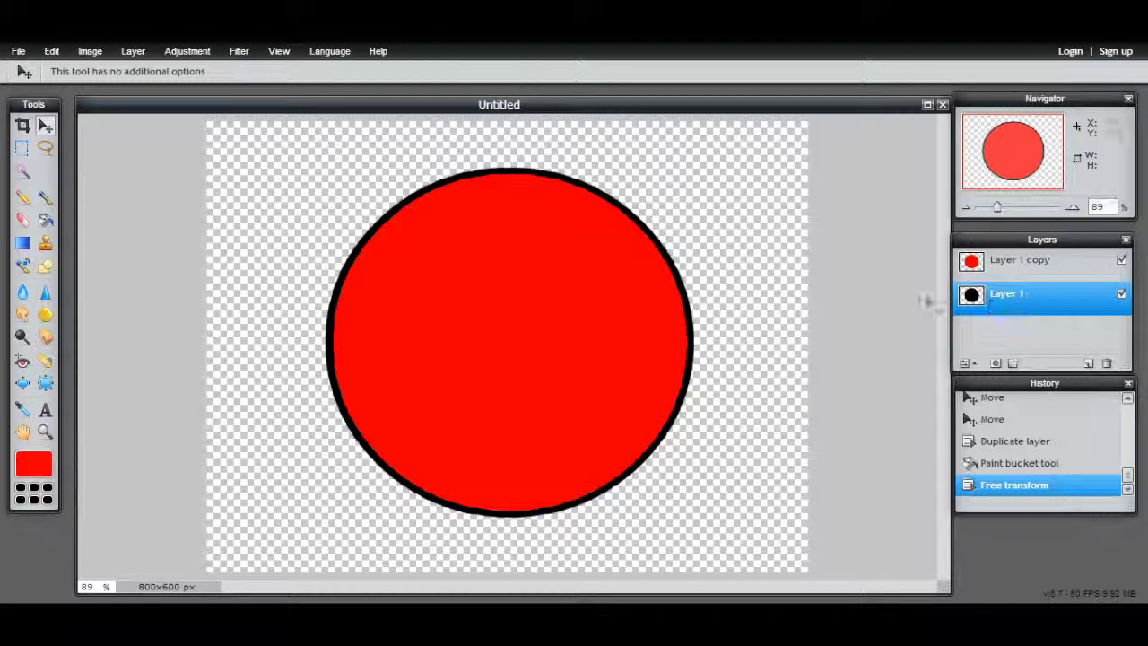
Delete Layer 1 with the black circle after a failed attempt to clear it.
right_click(518, 310)
key(Escape)
key(Delete)
key(Delete)
key(Delete)
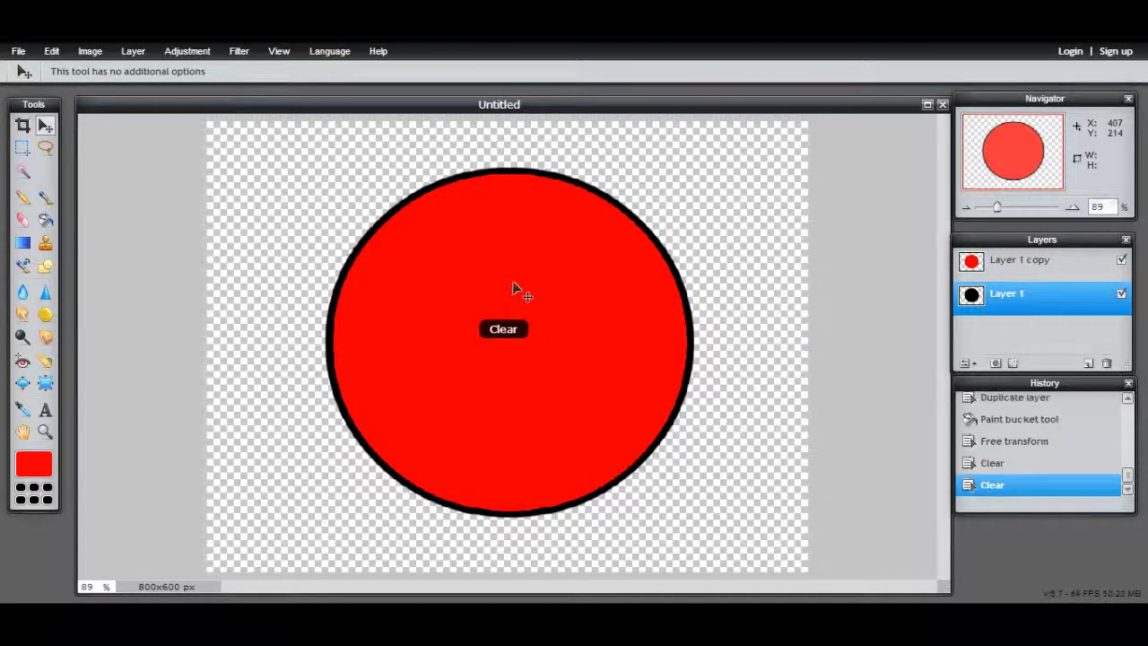
drag(379, 397, 357, 365)
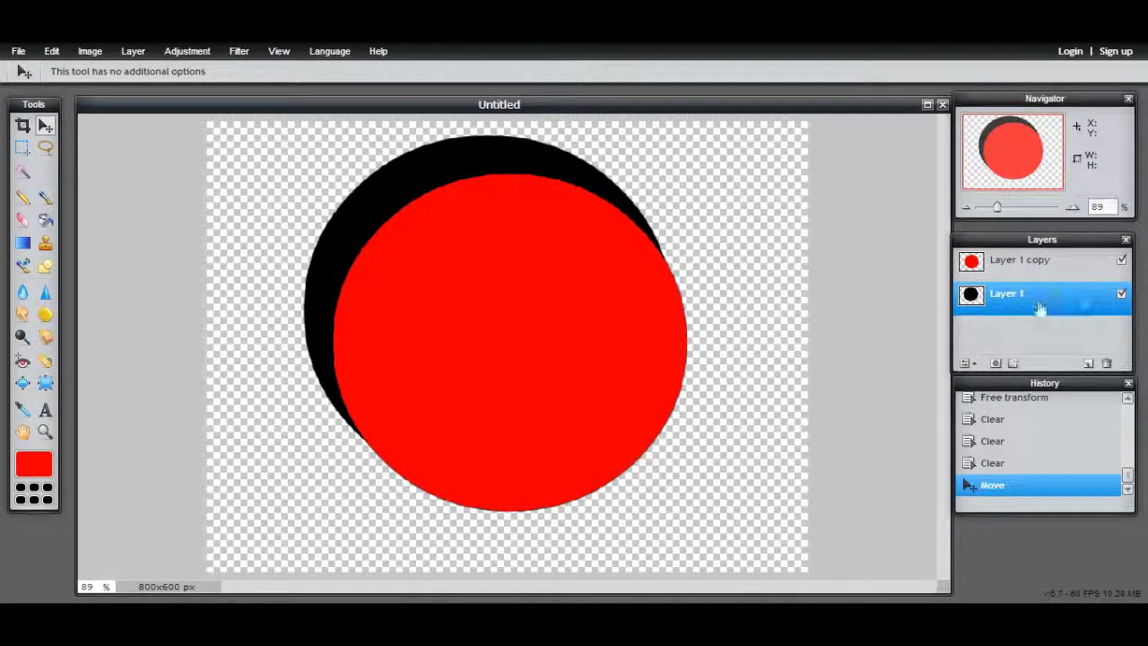
right_click(1038, 307)
click(981, 275)
Add a new empty Layer 3 and delete the red circle copy layer.
right_click(1070, 274)
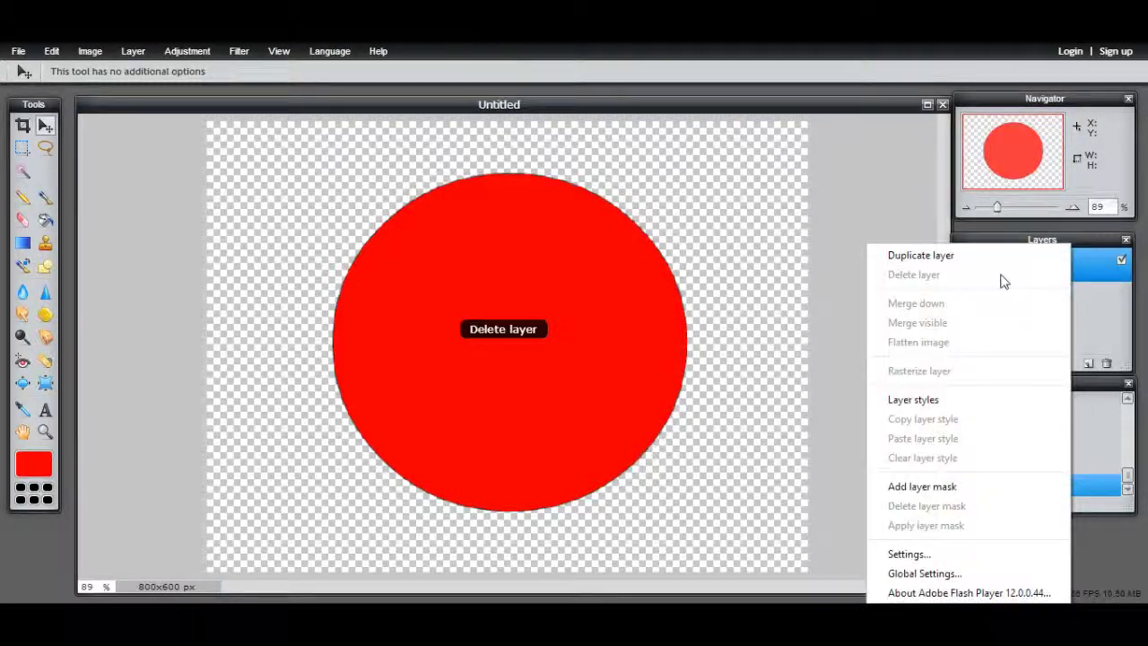
click(1079, 284)
click(1088, 363)
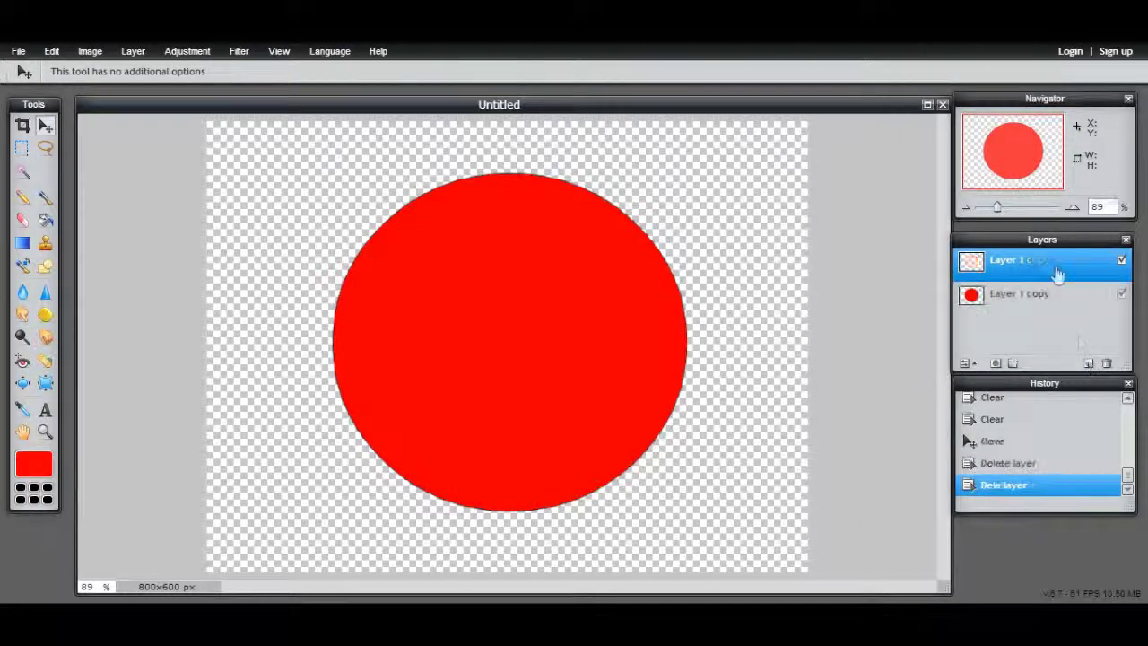
right_click(1043, 300)
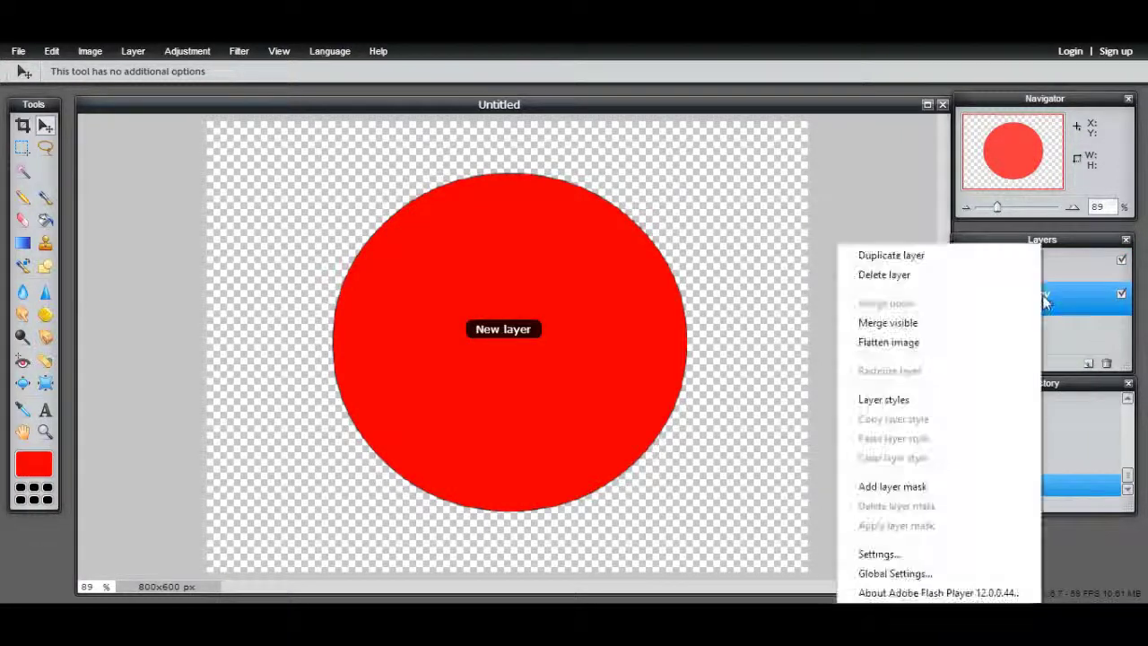
click(977, 278)
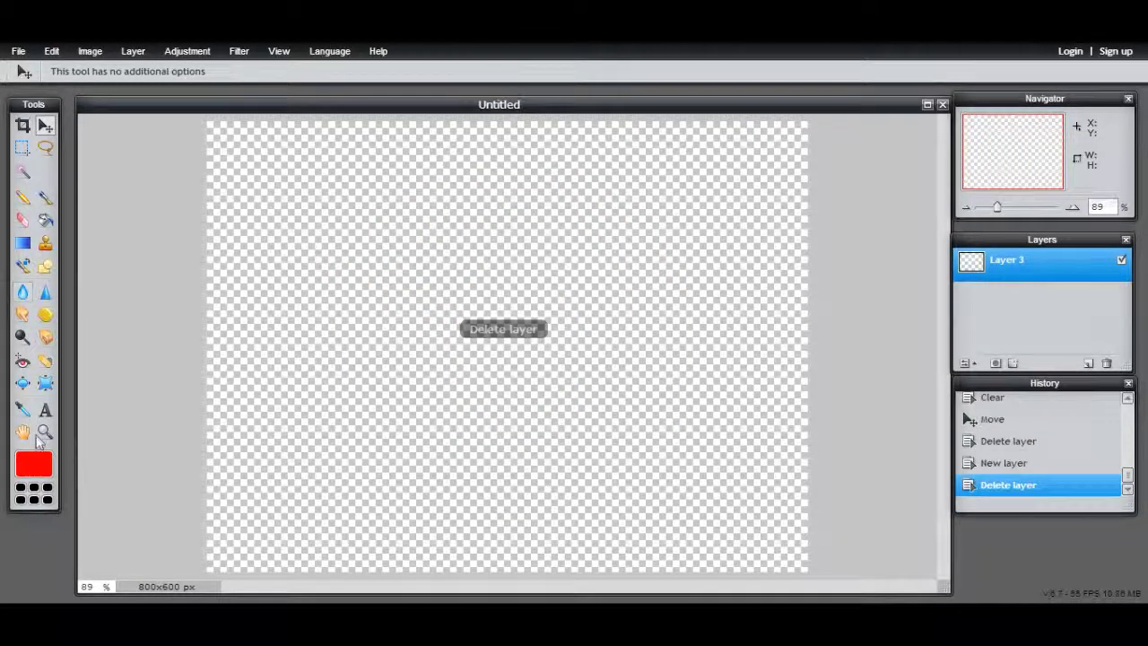
click(45, 266)
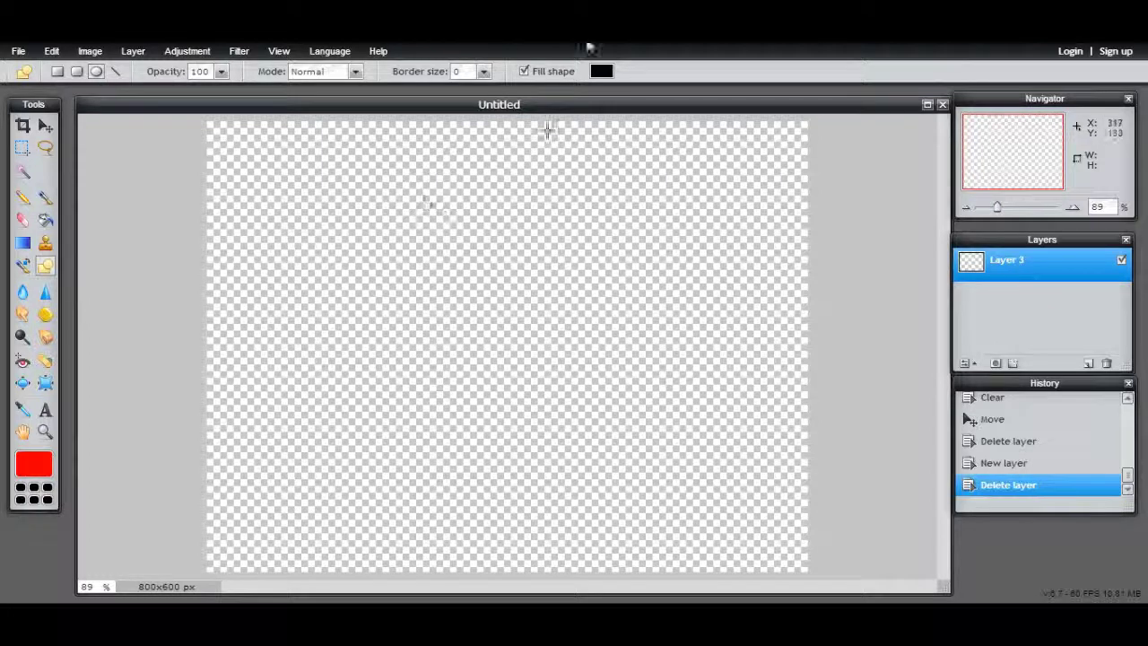
Draw a black circle with an 11 px red border at the canvas centre, then bring up the fill colour picker.
click(485, 73)
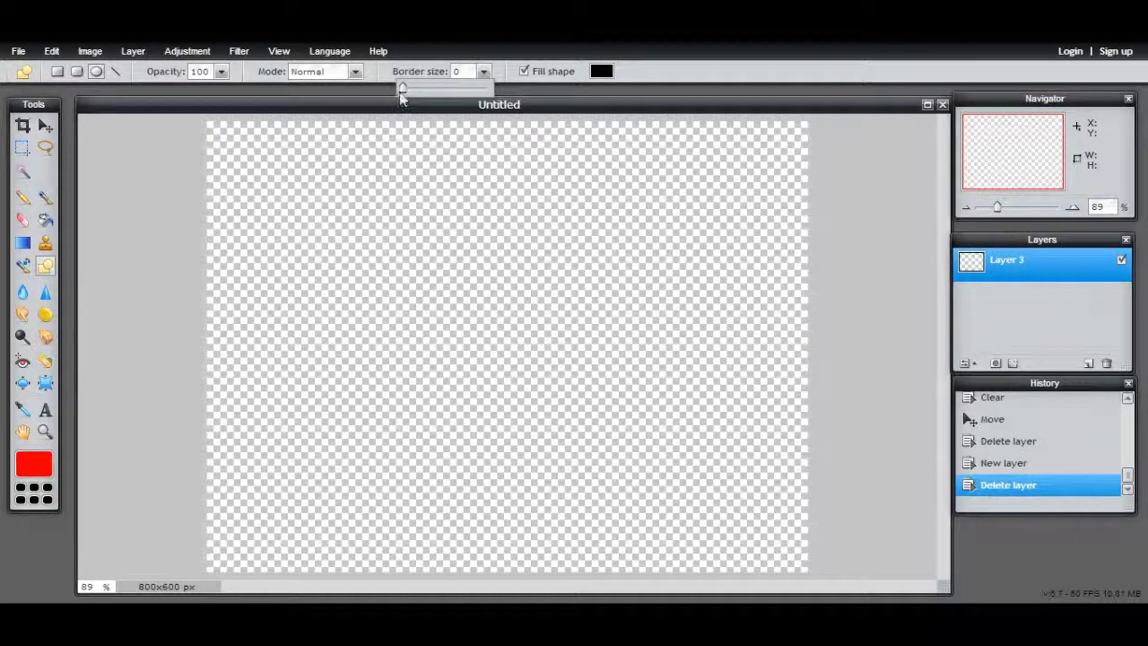
drag(410, 96, 412, 93)
drag(362, 182, 676, 494)
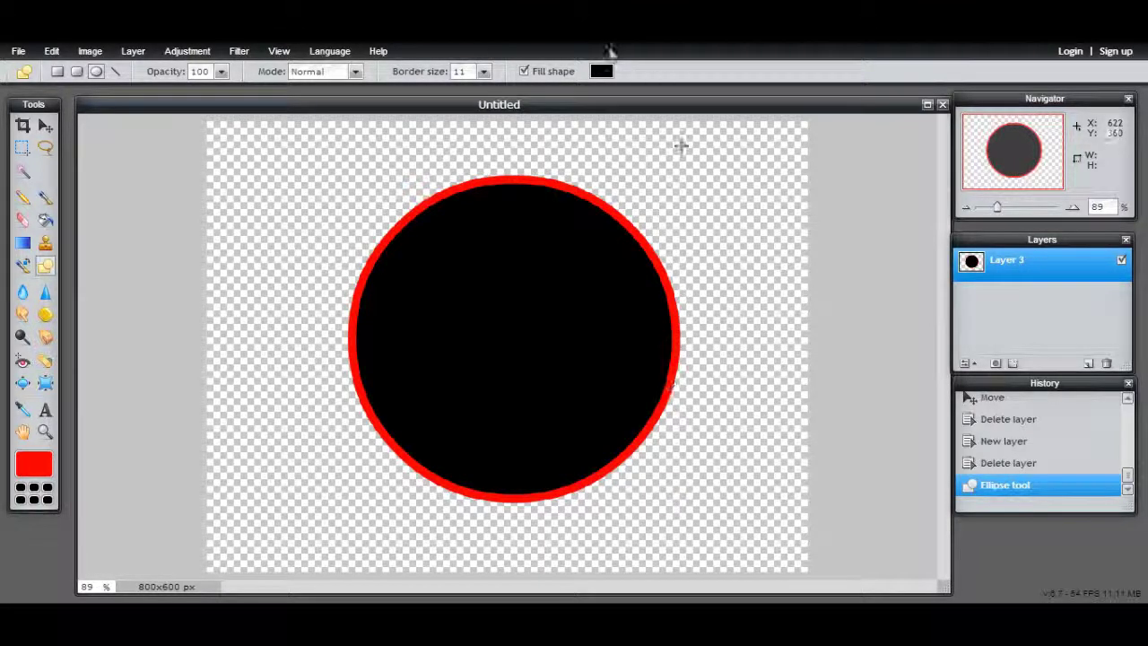
click(45, 126)
drag(584, 448, 583, 369)
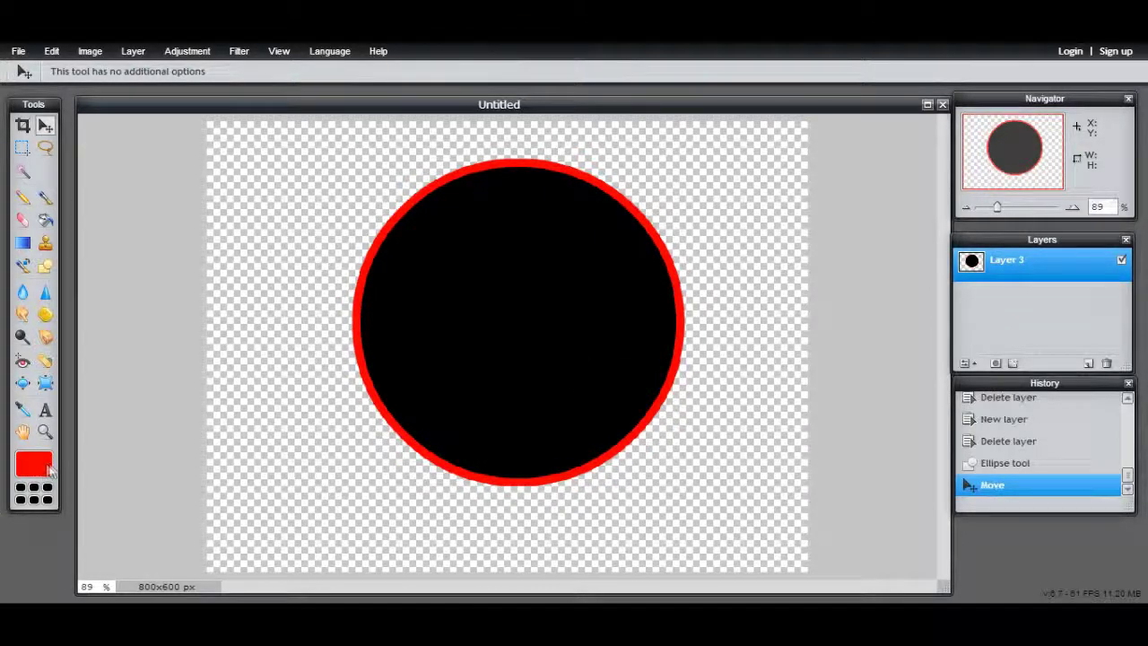
drag(515, 215, 506, 224)
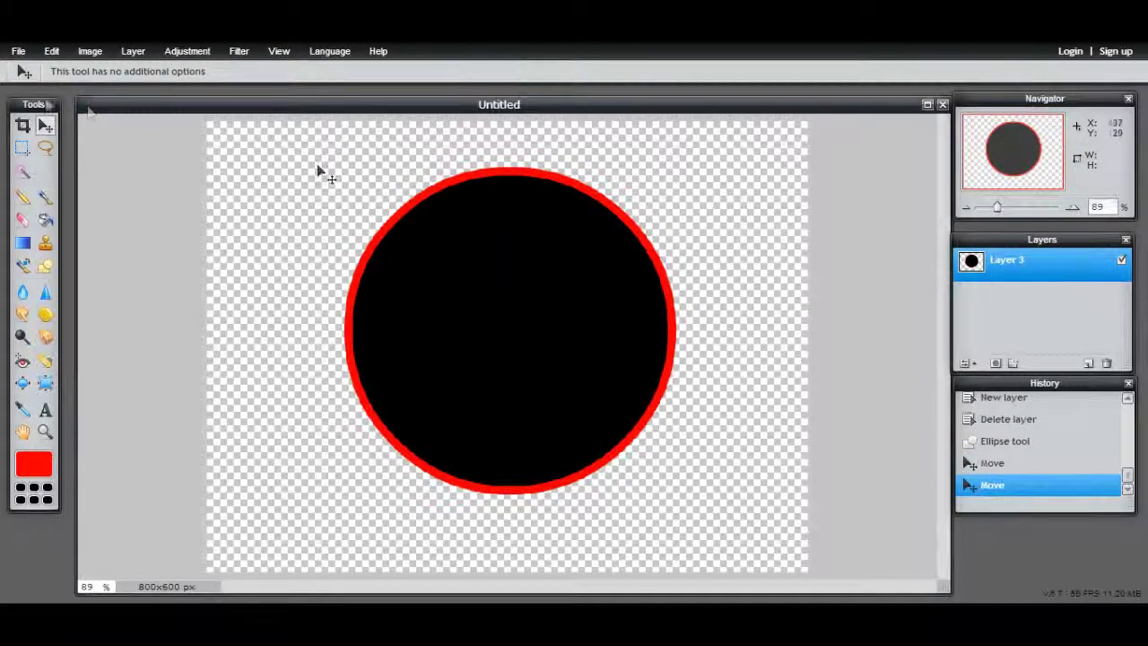
click(45, 266)
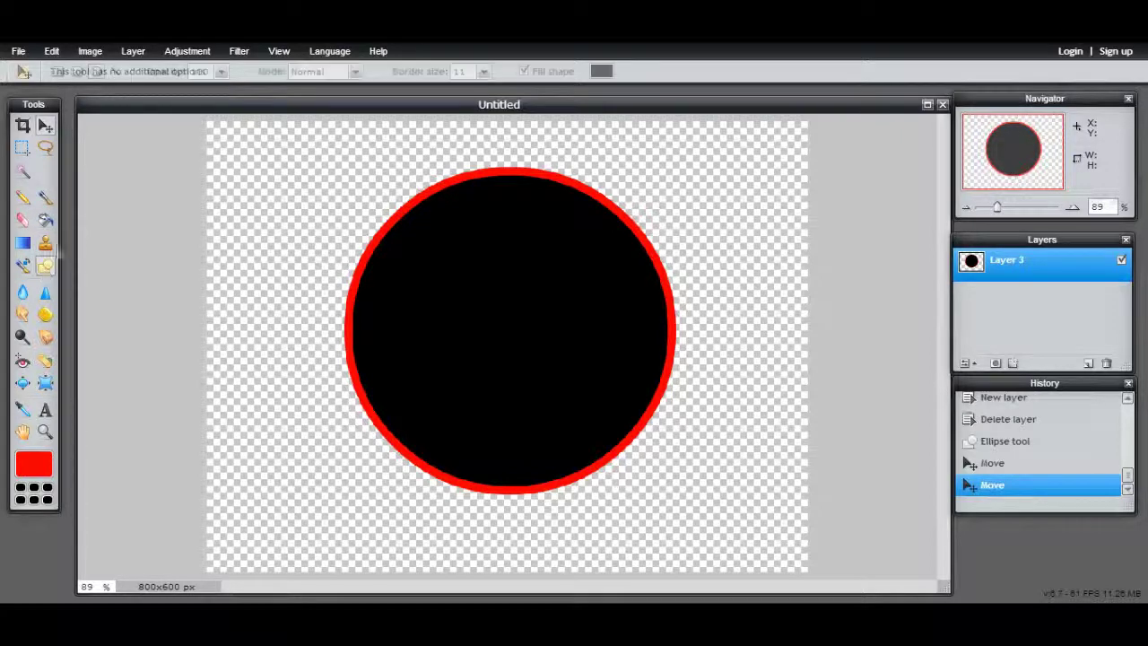
click(601, 72)
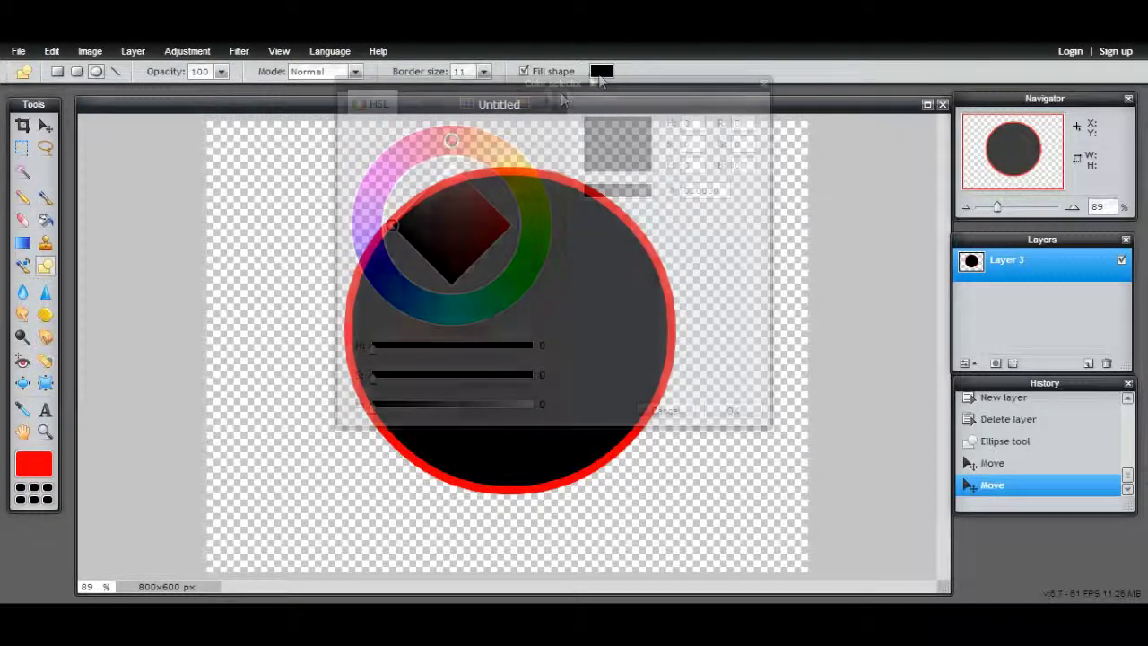
Close the Color selector and undo the circle and both of its nudges.
click(763, 83)
click(45, 125)
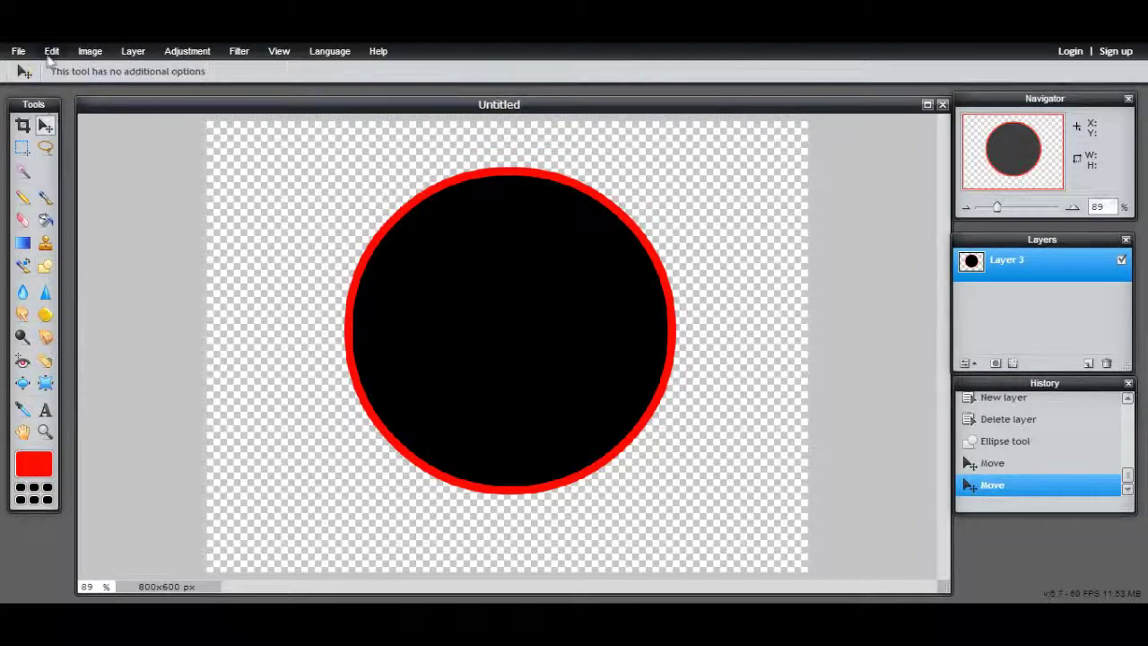
click(51, 51)
click(57, 71)
click(51, 51)
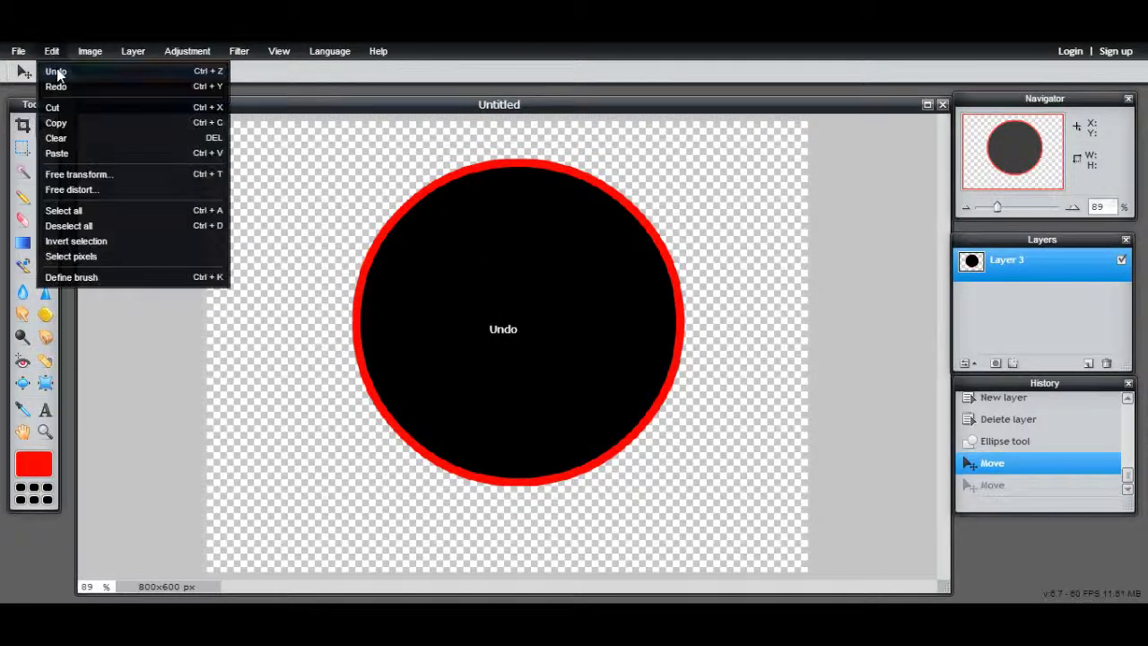
click(57, 71)
click(51, 51)
click(59, 71)
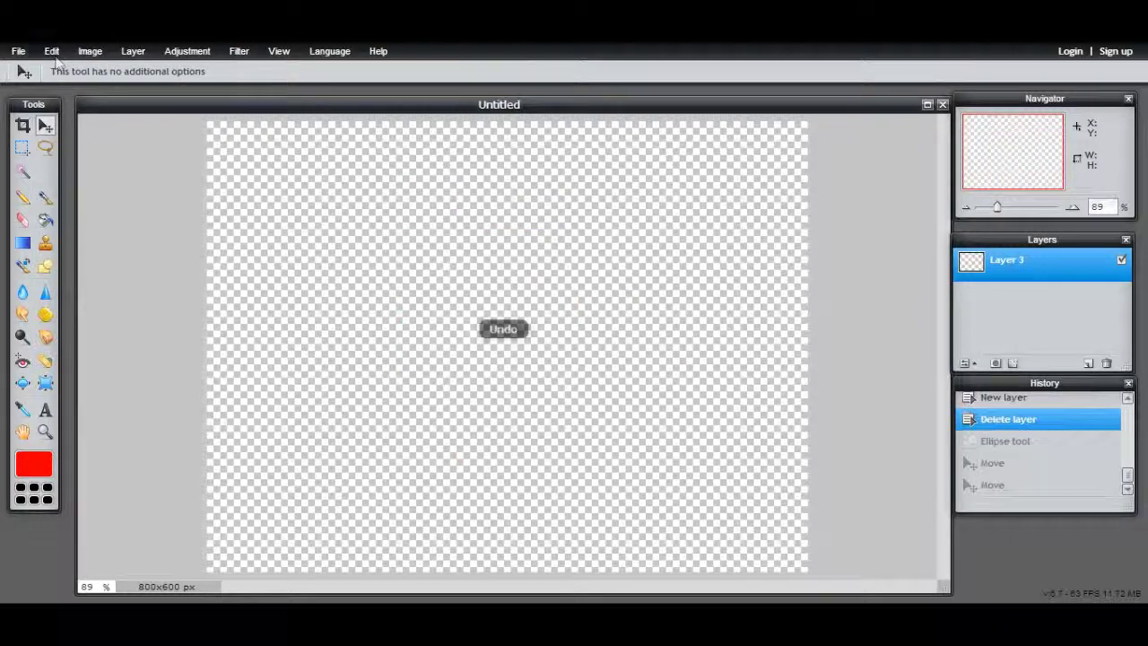
Set the shape fill colour to red.
click(45, 266)
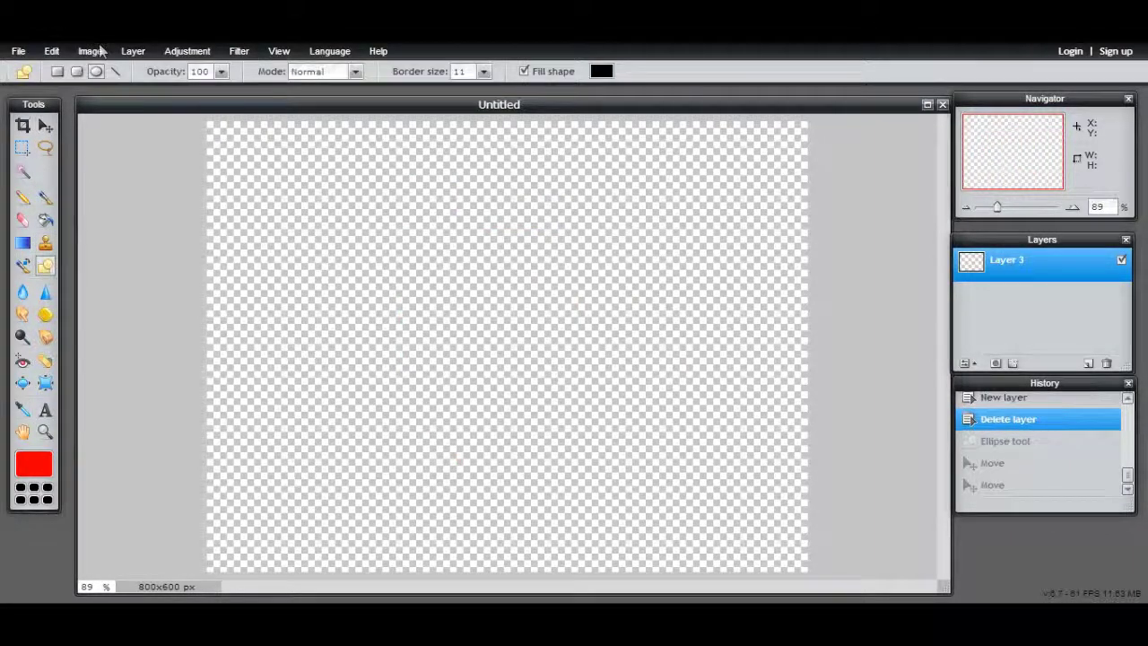
click(603, 72)
click(507, 225)
click(749, 417)
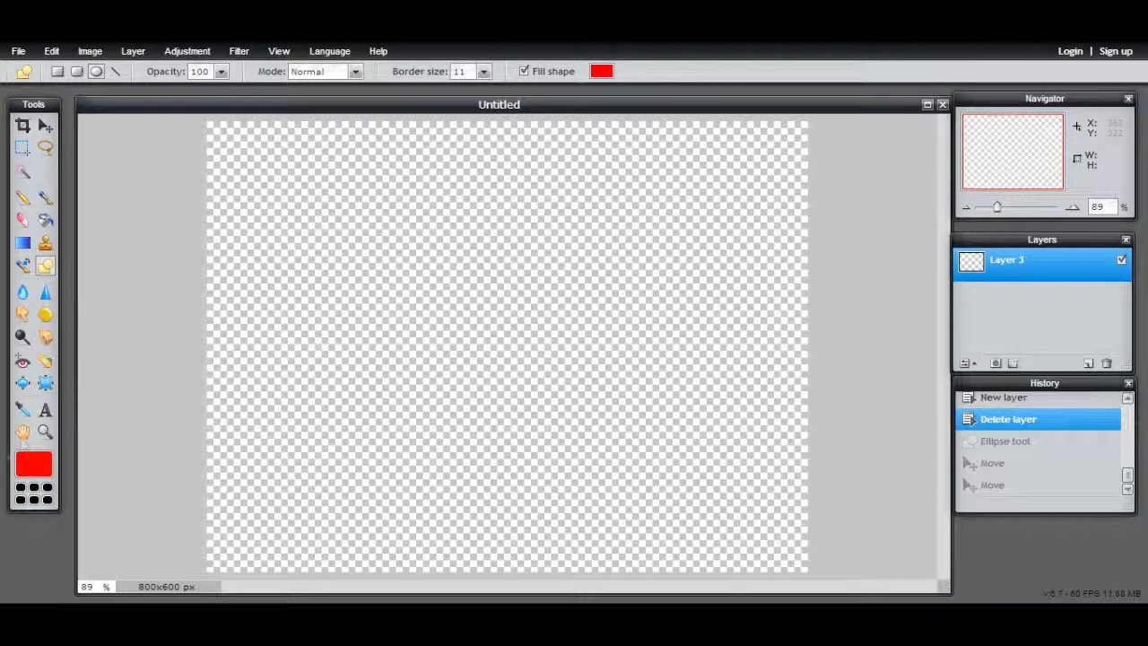
Set the primary colour to black and draw a red circle with a black outline.
click(24, 467)
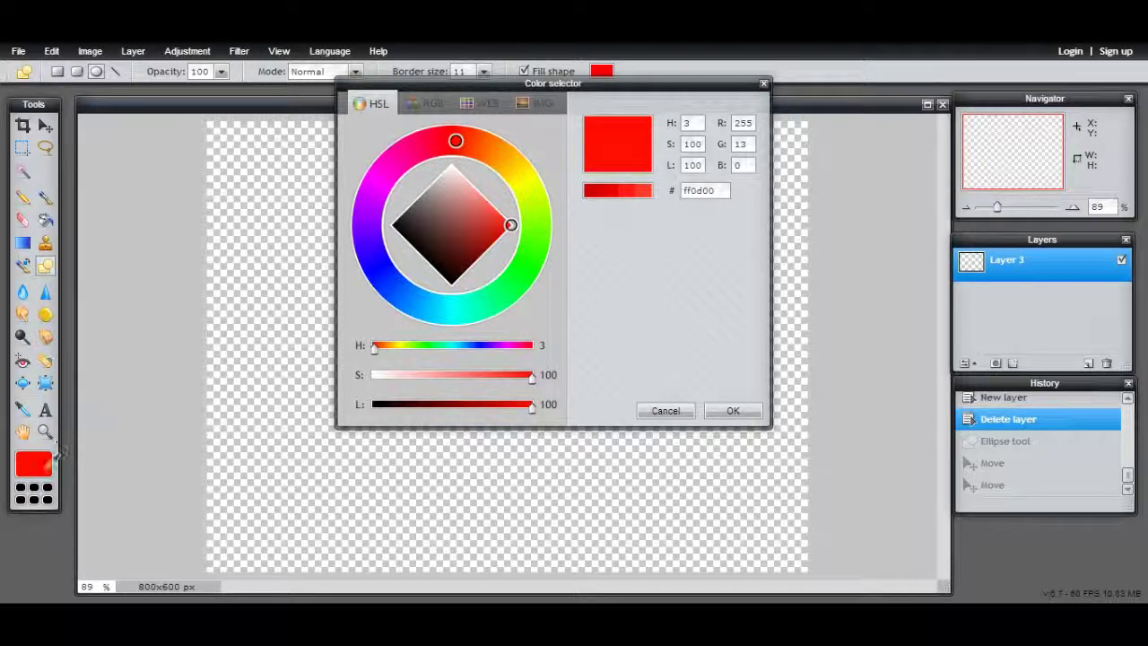
drag(511, 225, 392, 226)
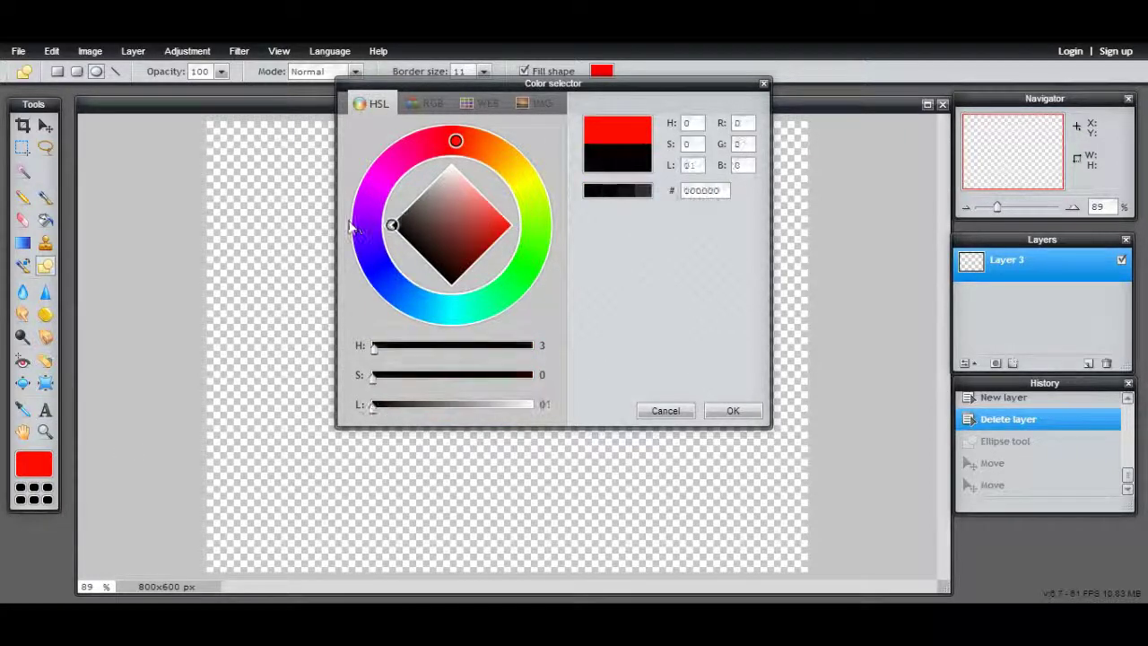
click(728, 410)
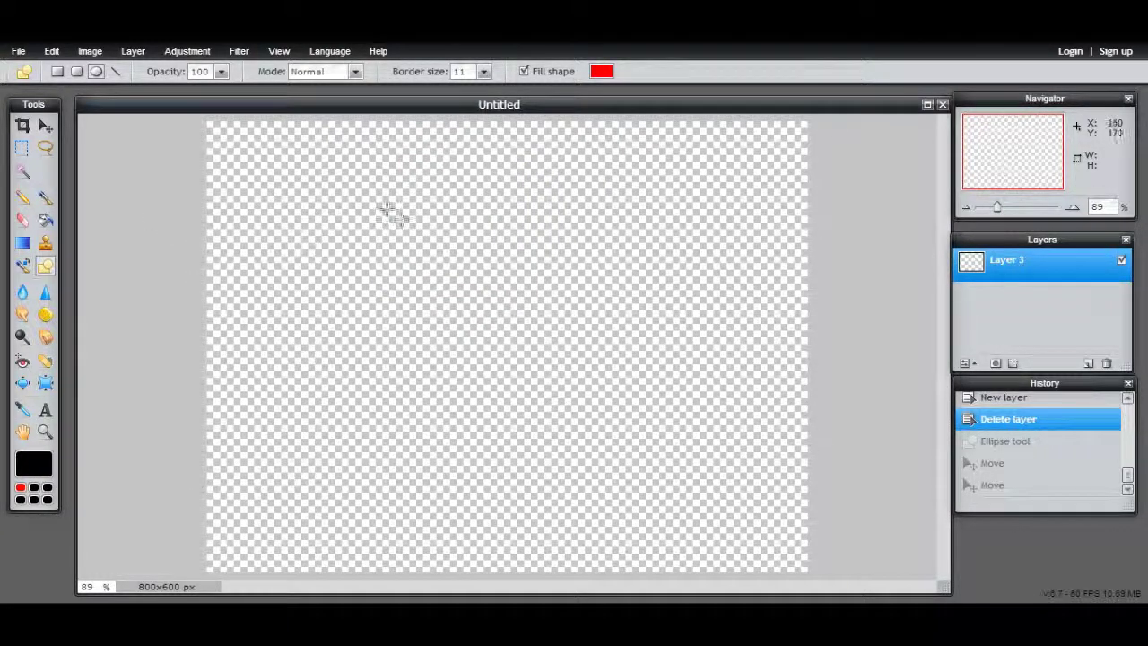
drag(634, 461, 654, 488)
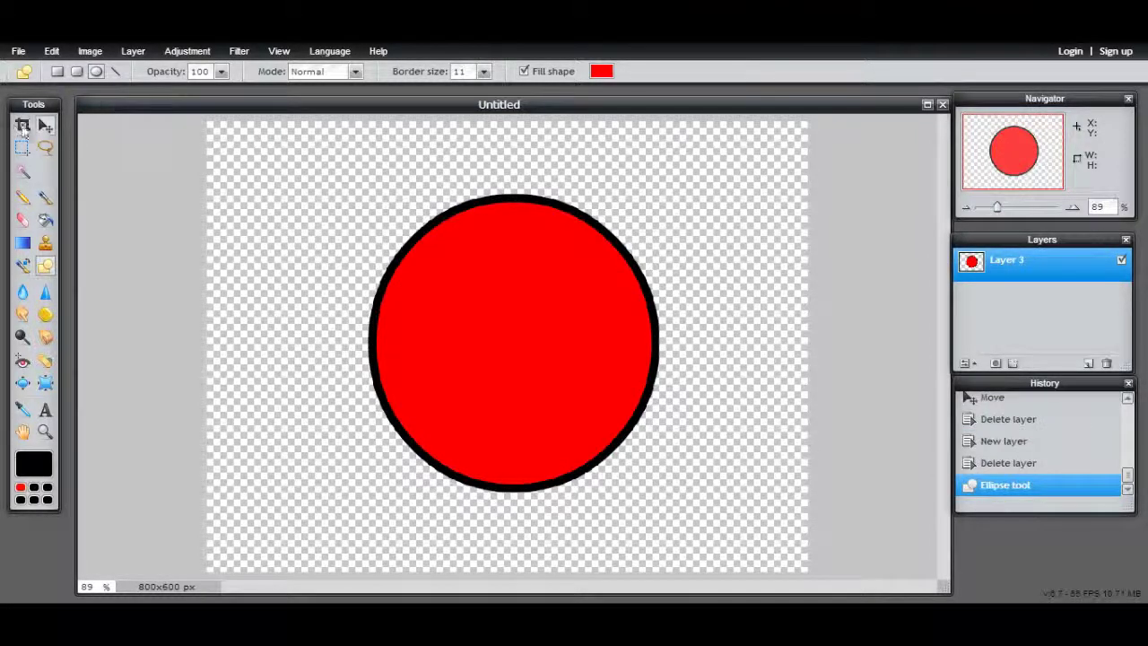
click(45, 126)
Enlarge the red circle with Free transform and nudge it toward the canvas centre.
click(52, 51)
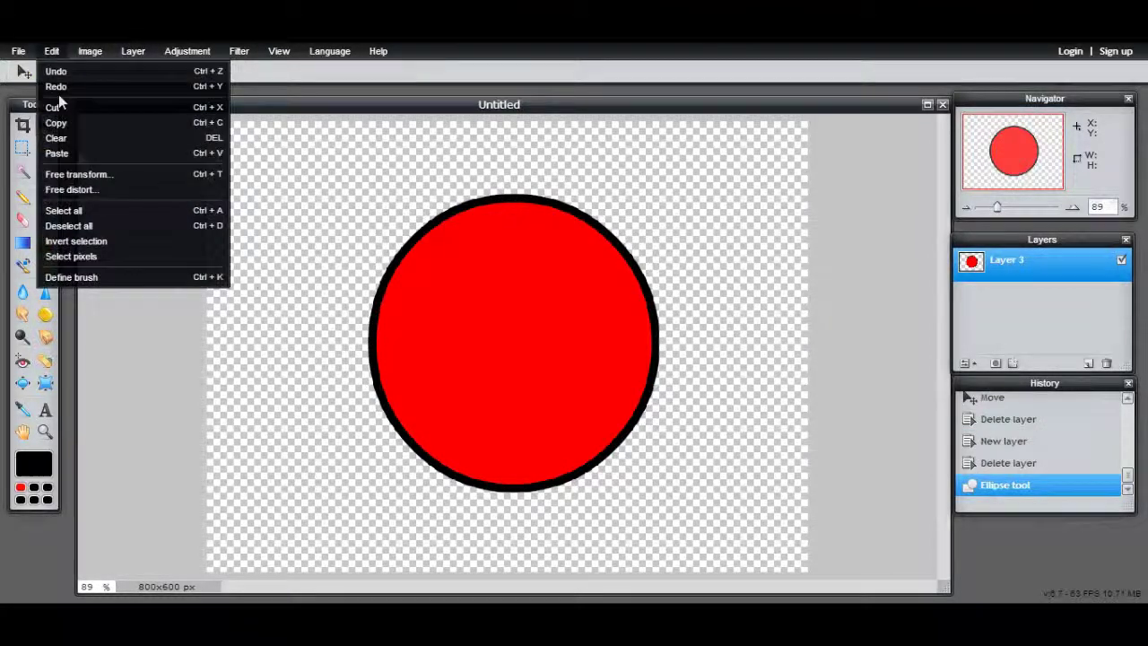
click(80, 172)
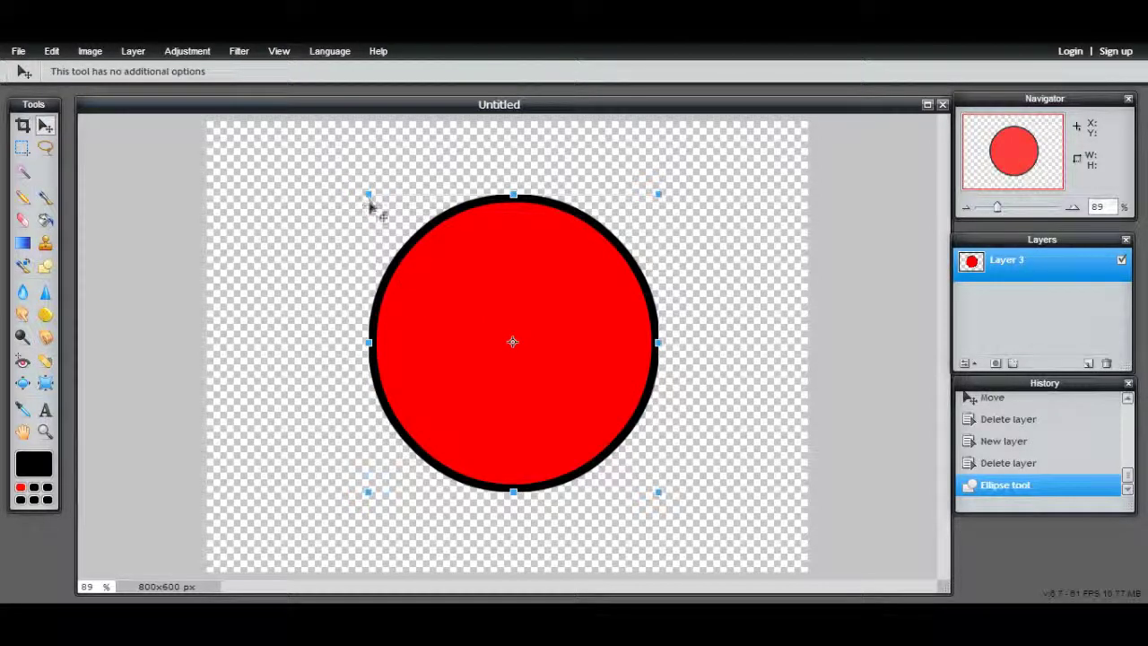
drag(368, 192, 318, 151)
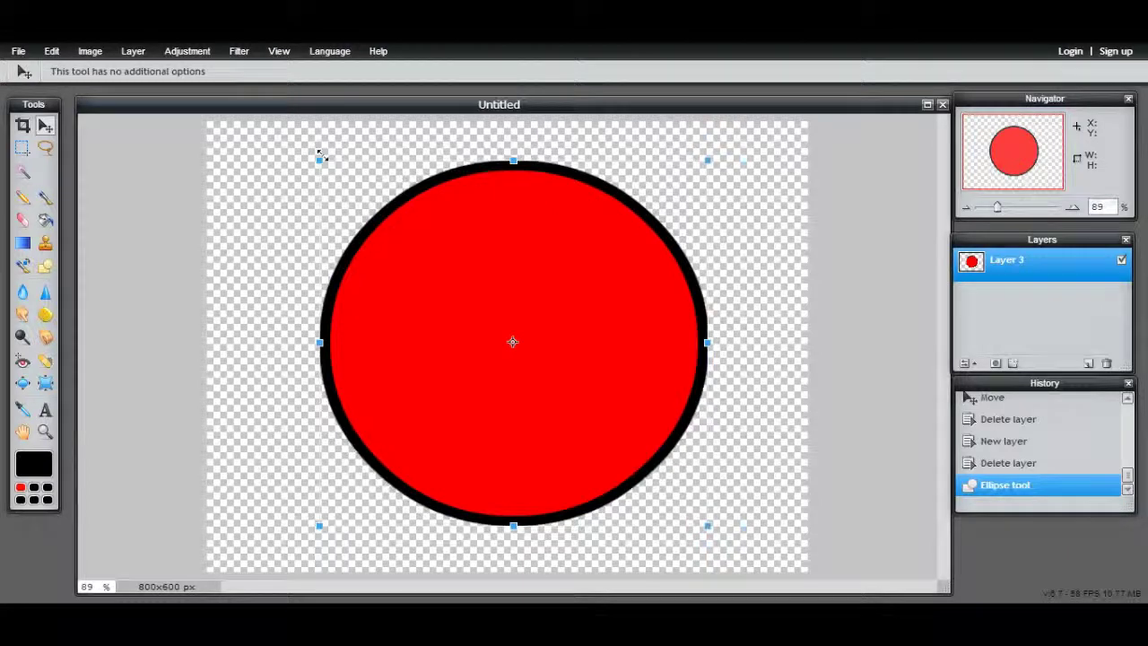
key(Return)
drag(483, 260, 478, 247)
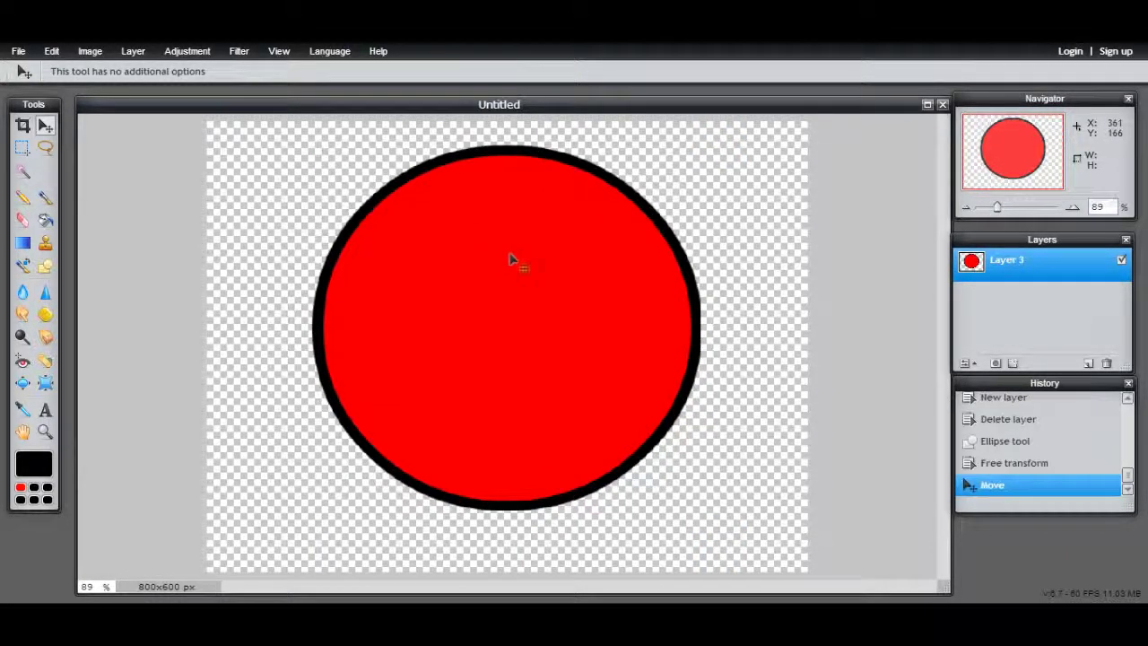
drag(559, 328, 569, 335)
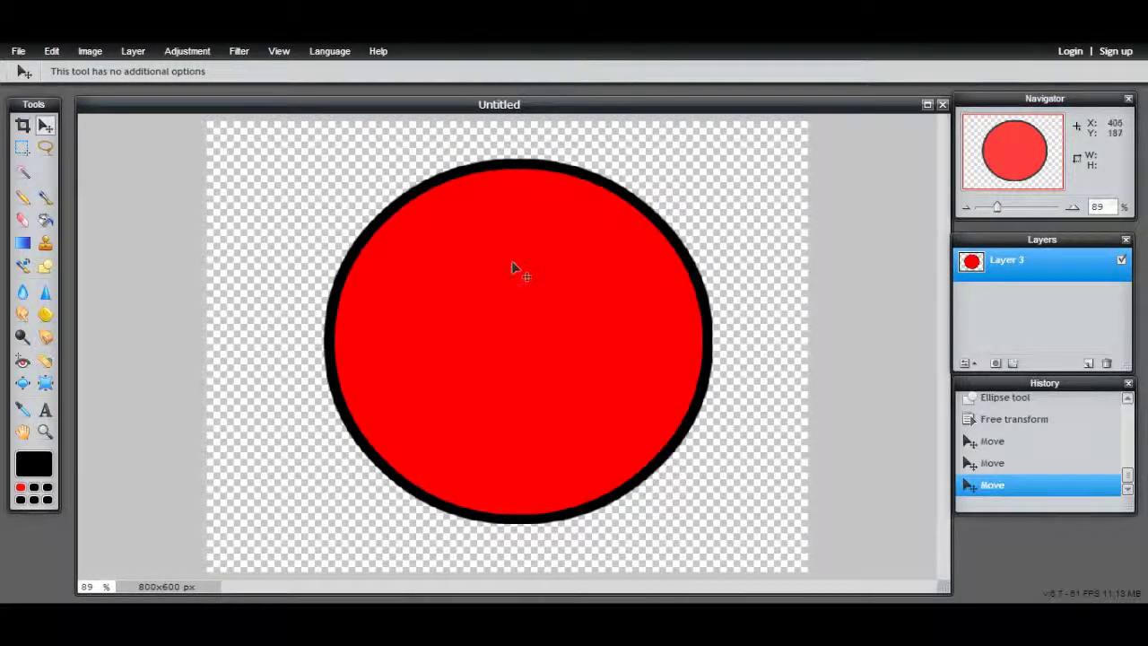
drag(576, 280, 584, 285)
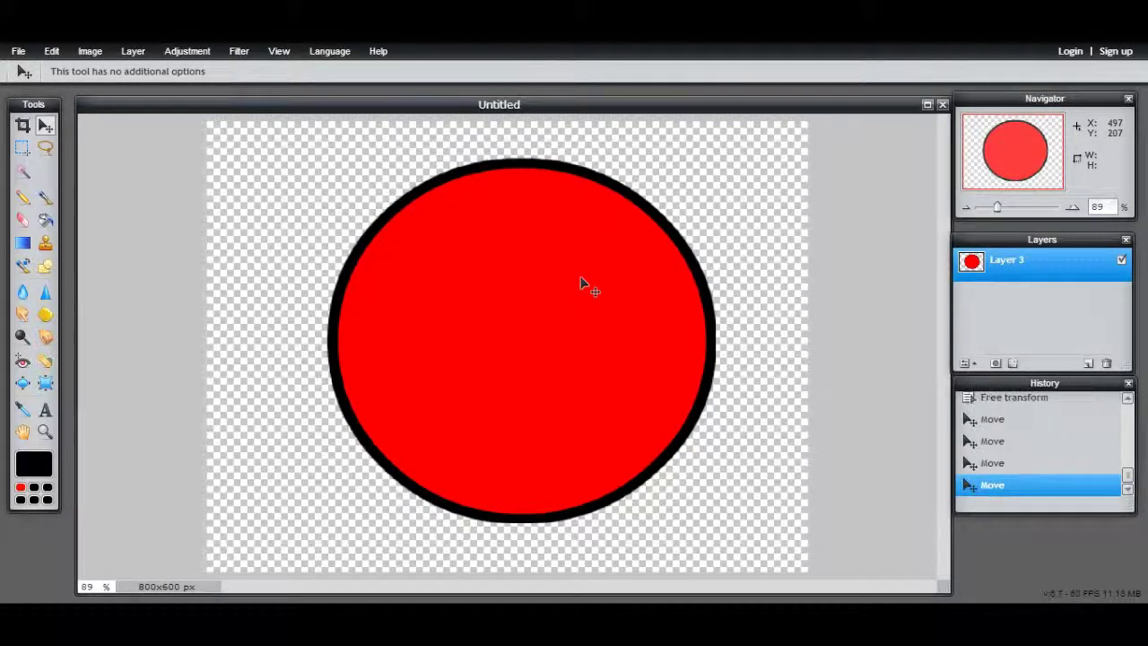
Load 'No background skin.png' from the Pictures library as new Layer 4 over the circle.
click(52, 51)
mouse_move(132, 51)
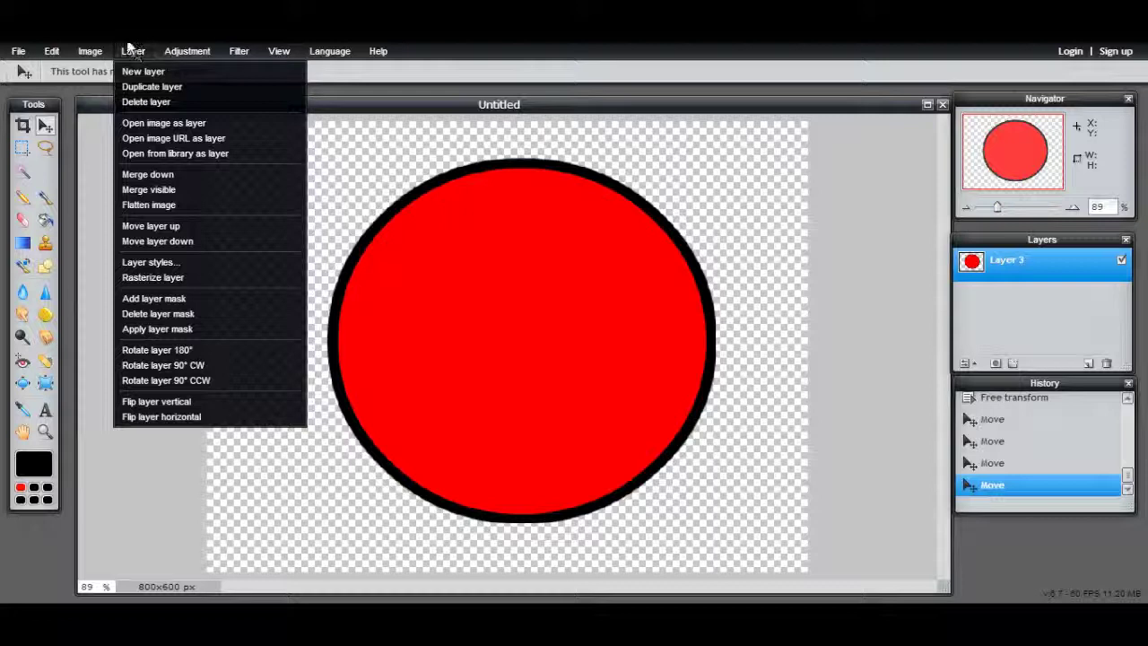
mouse_move(18, 51)
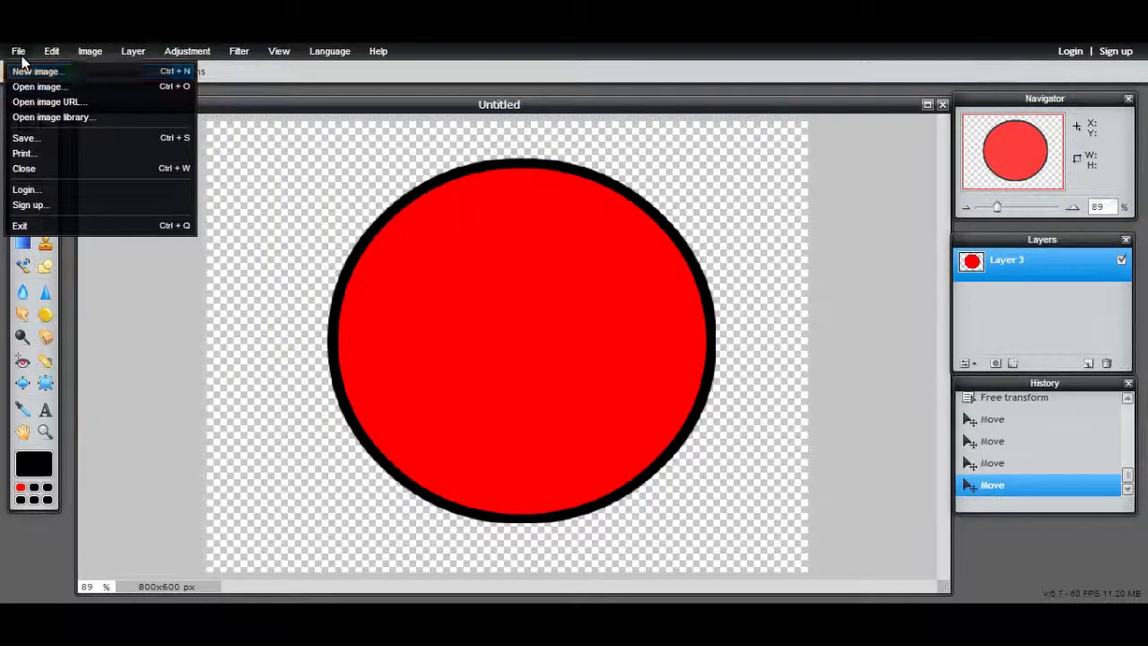
click(22, 57)
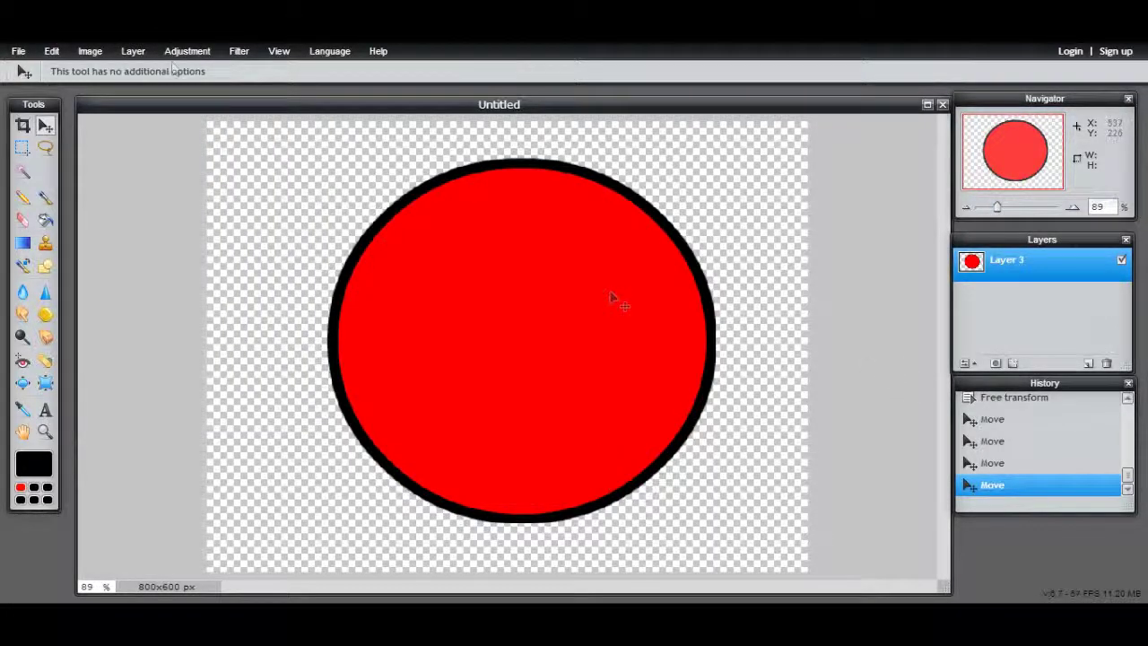
click(133, 51)
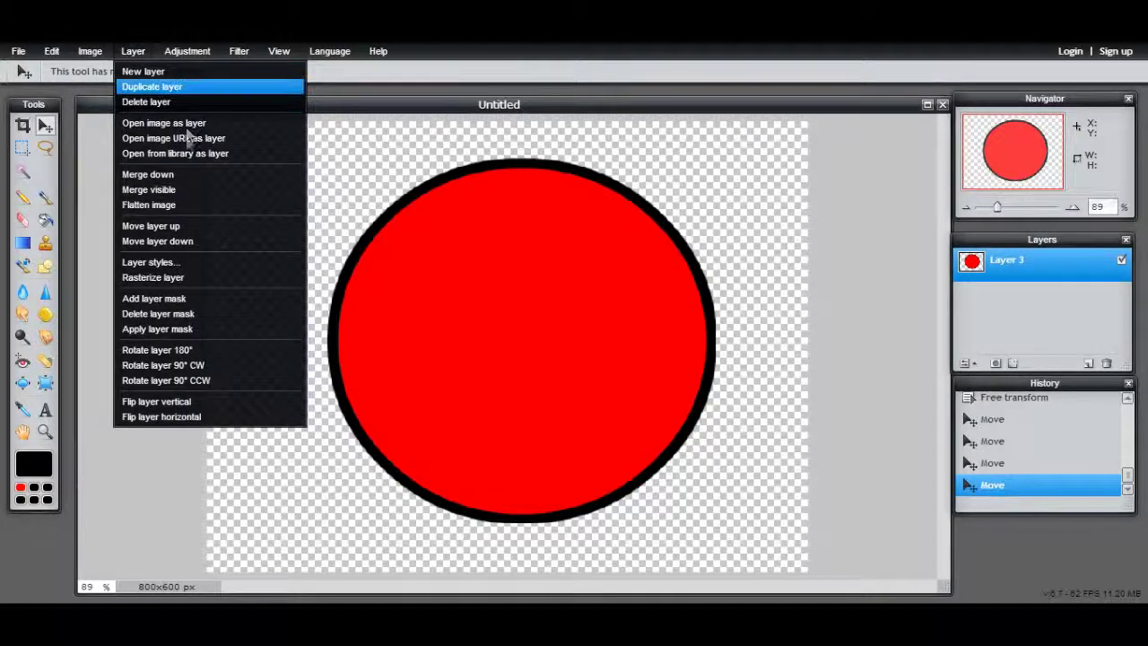
click(189, 127)
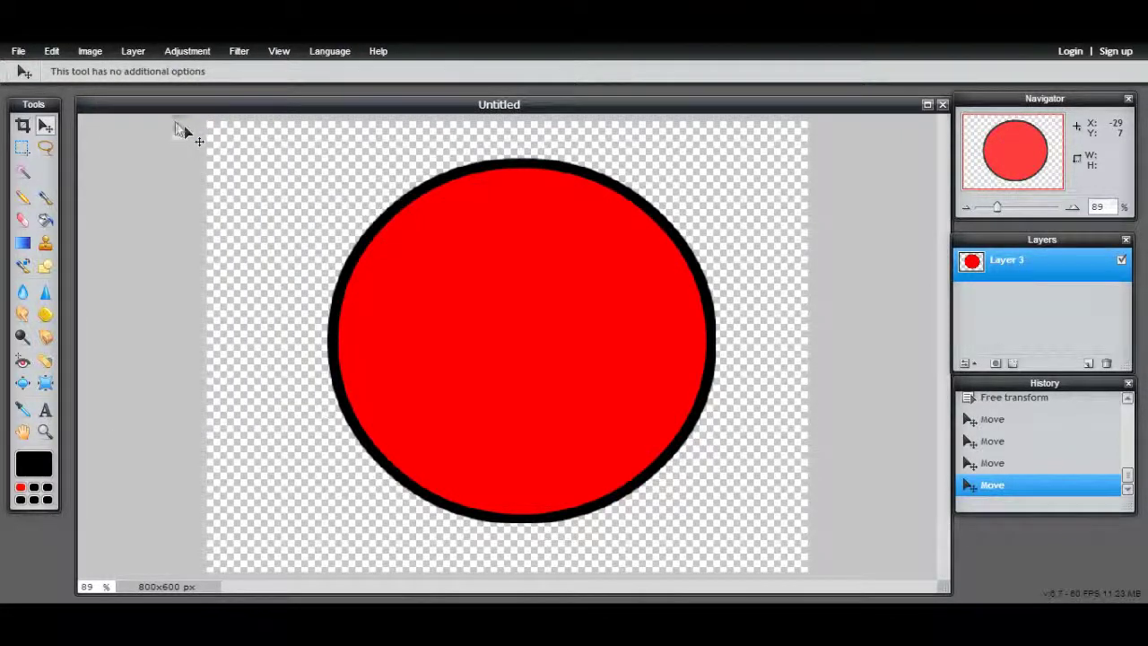
drag(536, 128, 536, 103)
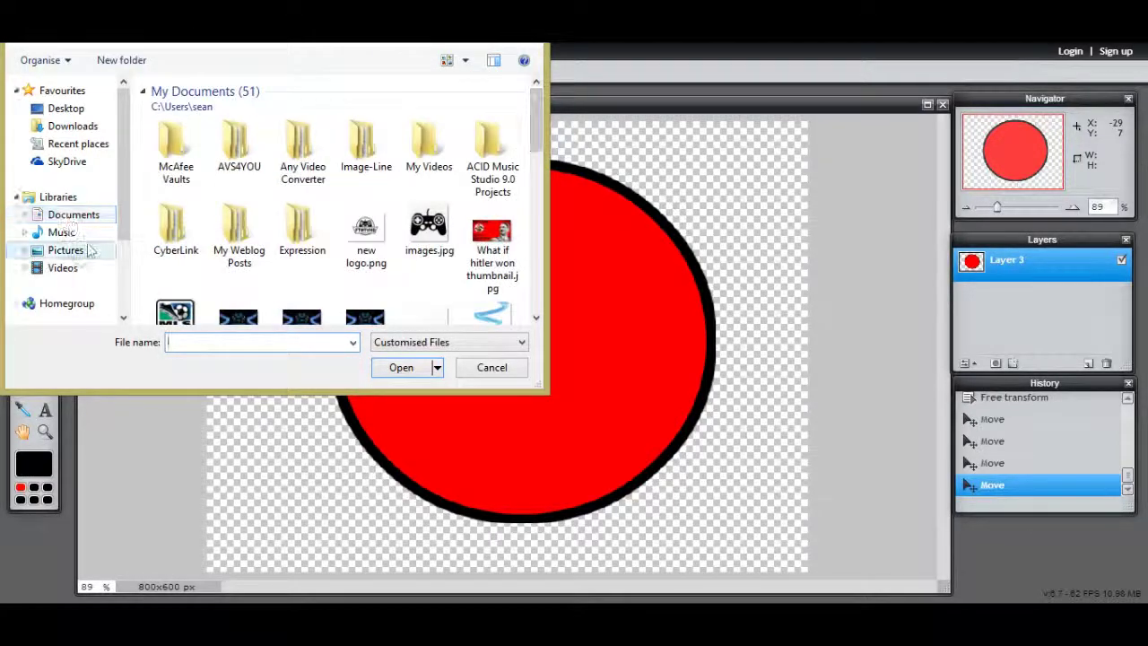
click(67, 250)
drag(535, 94, 516, 256)
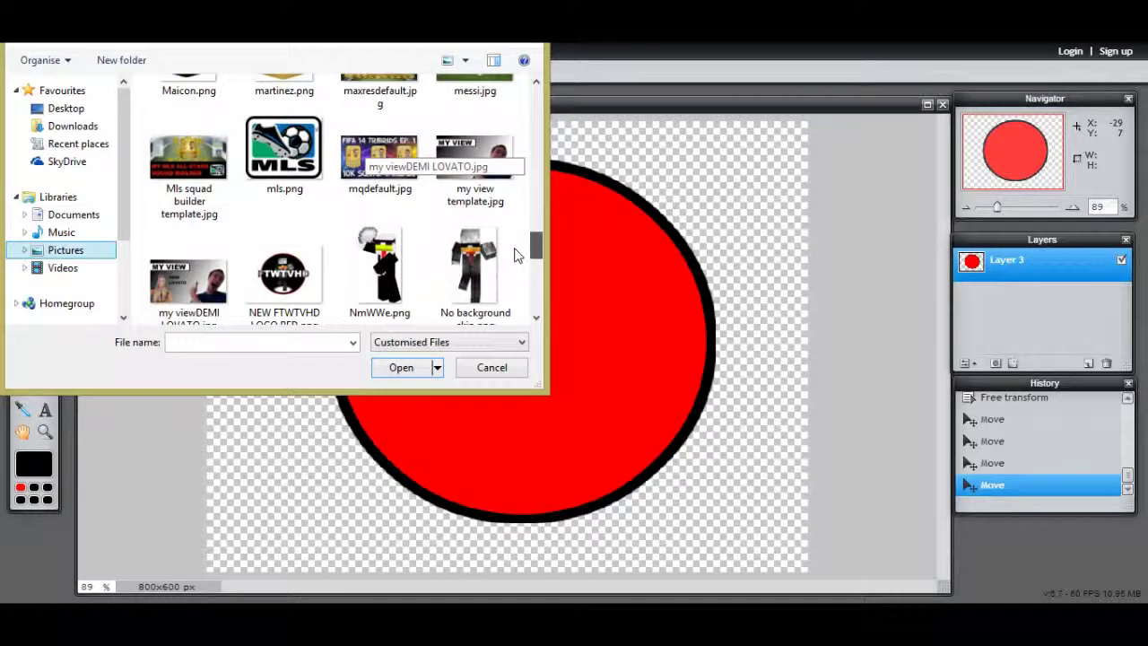
double_click(472, 263)
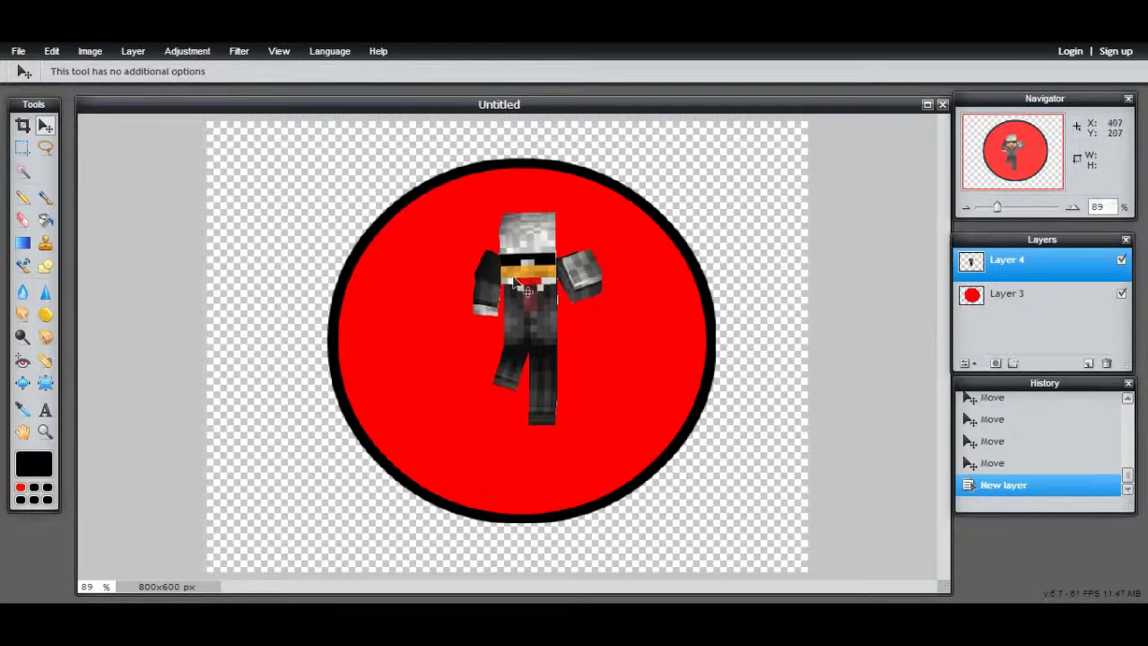
Free-transform the Layer 4 character to enlarge it and shift it slightly lower, then apply.
drag(527, 289, 537, 296)
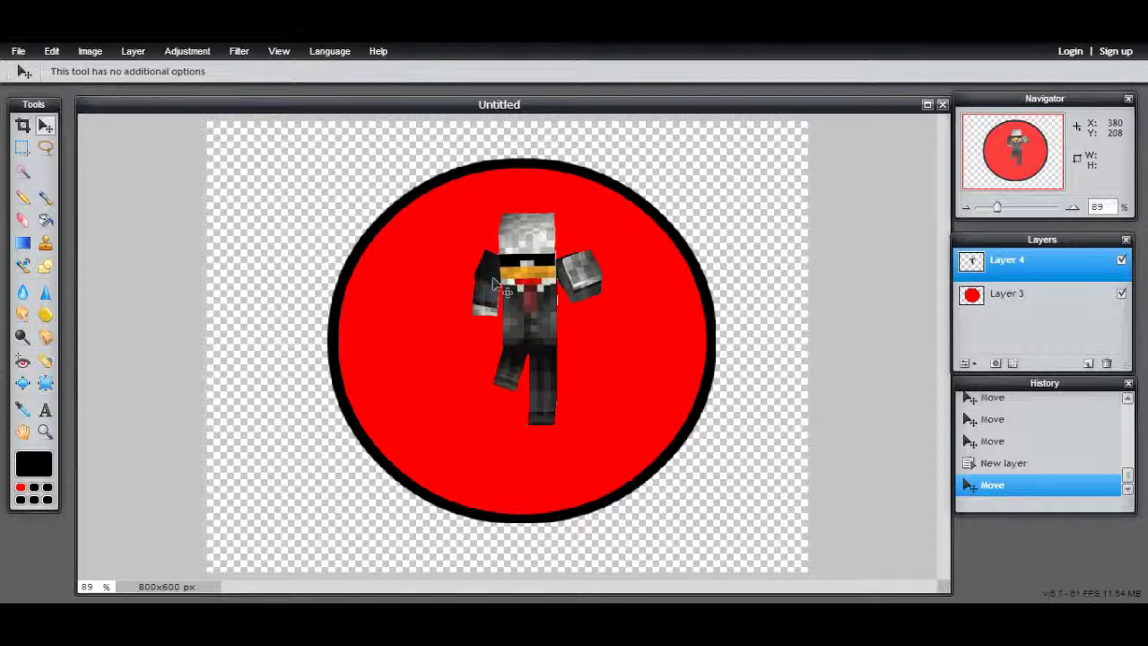
click(51, 51)
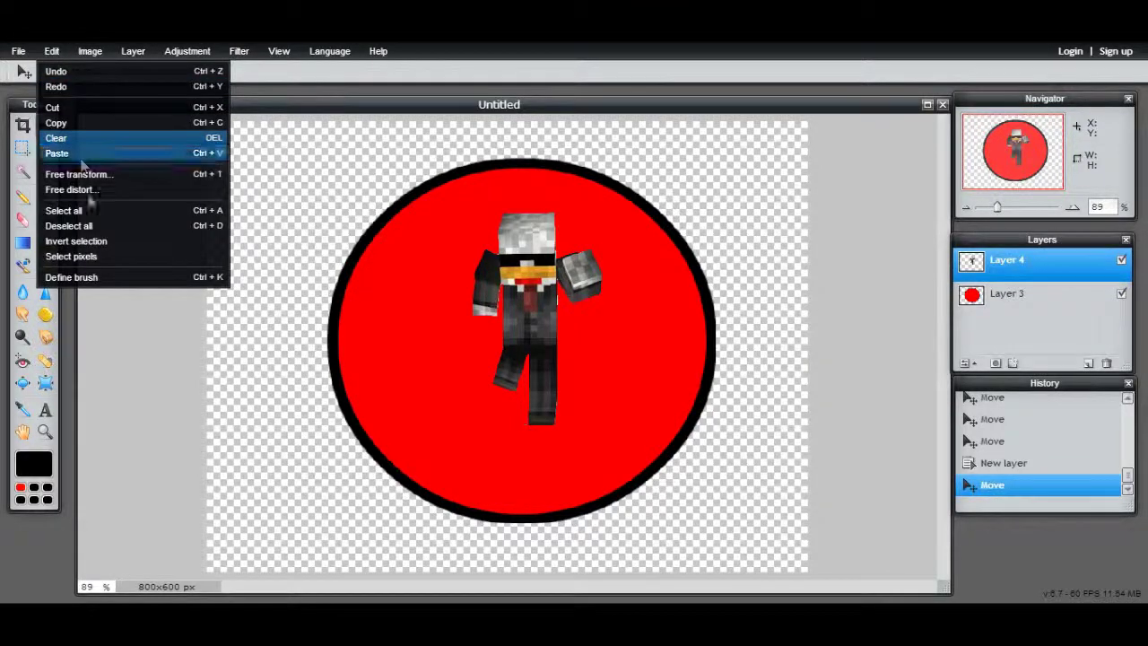
click(70, 190)
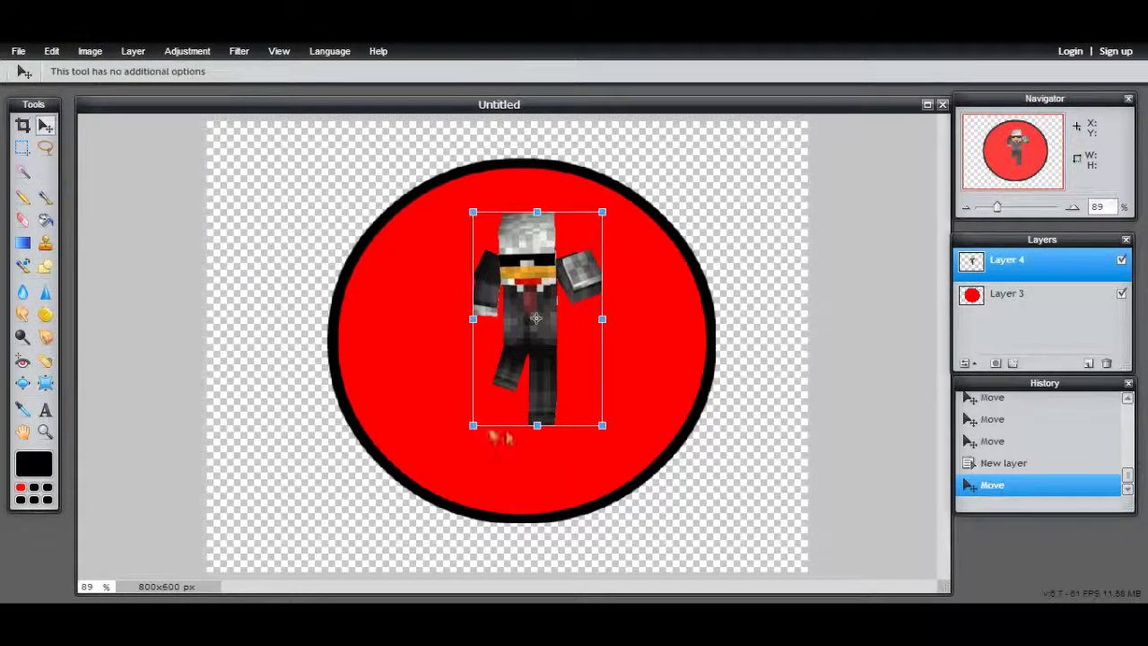
drag(476, 425, 451, 459)
mouse_move(528, 376)
mouse_down()
mouse_move(513, 378)
mouse_move(520, 388)
mouse_move(523, 374)
mouse_up()
key(Return)
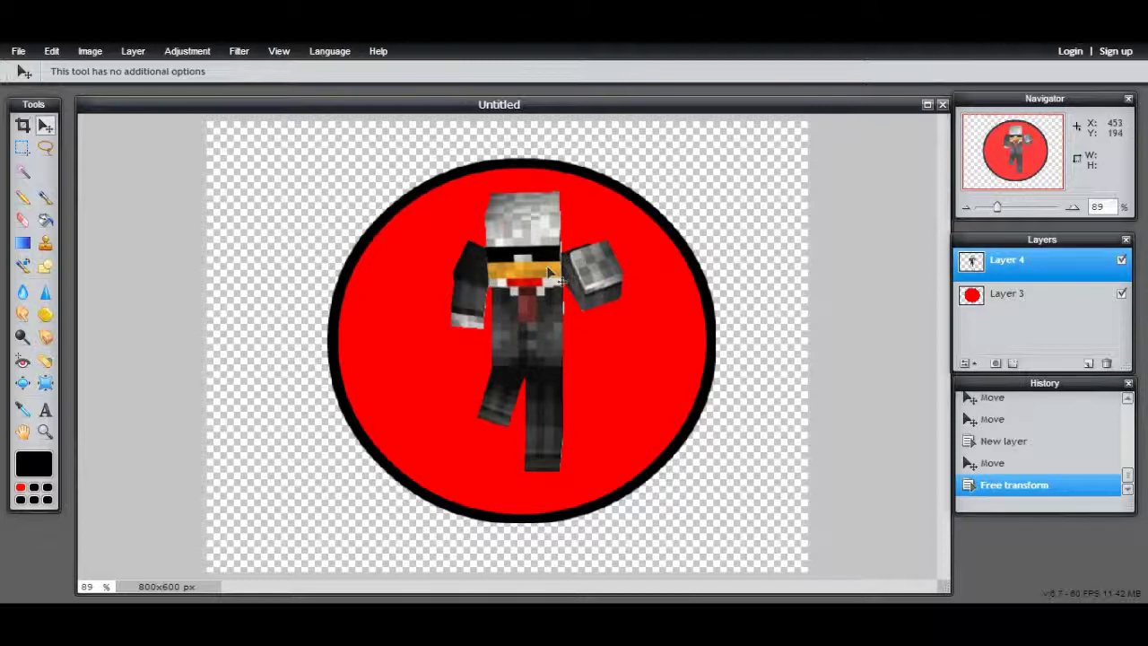
click(23, 220)
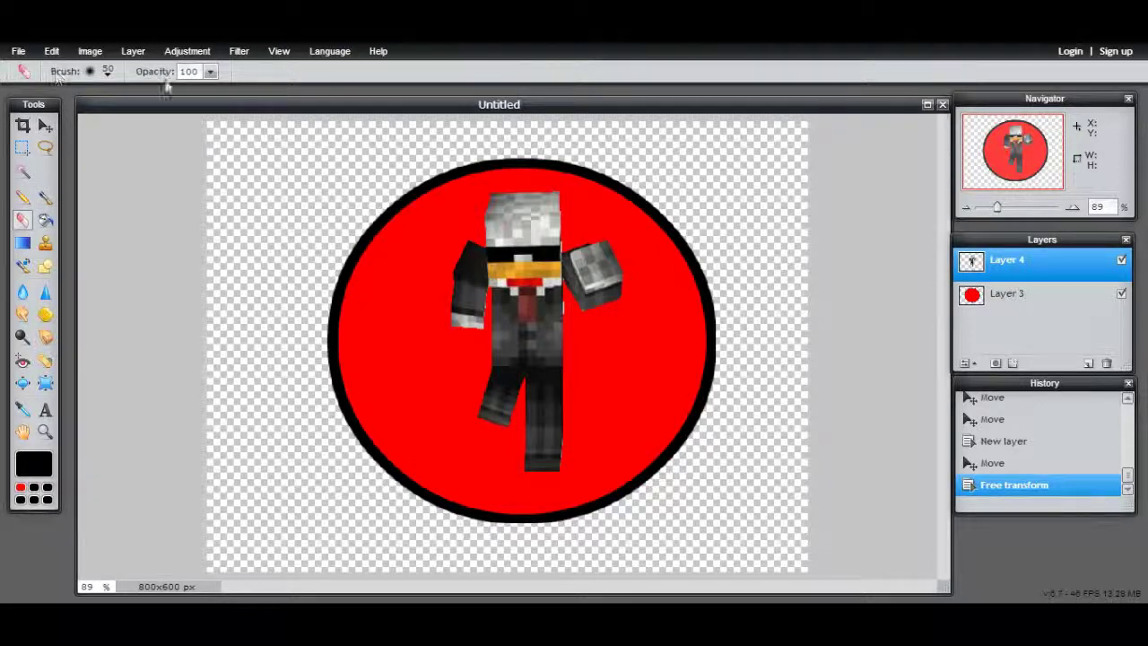
Zoom in on the character's body and set the eraser to a 15 px square brush.
click(45, 432)
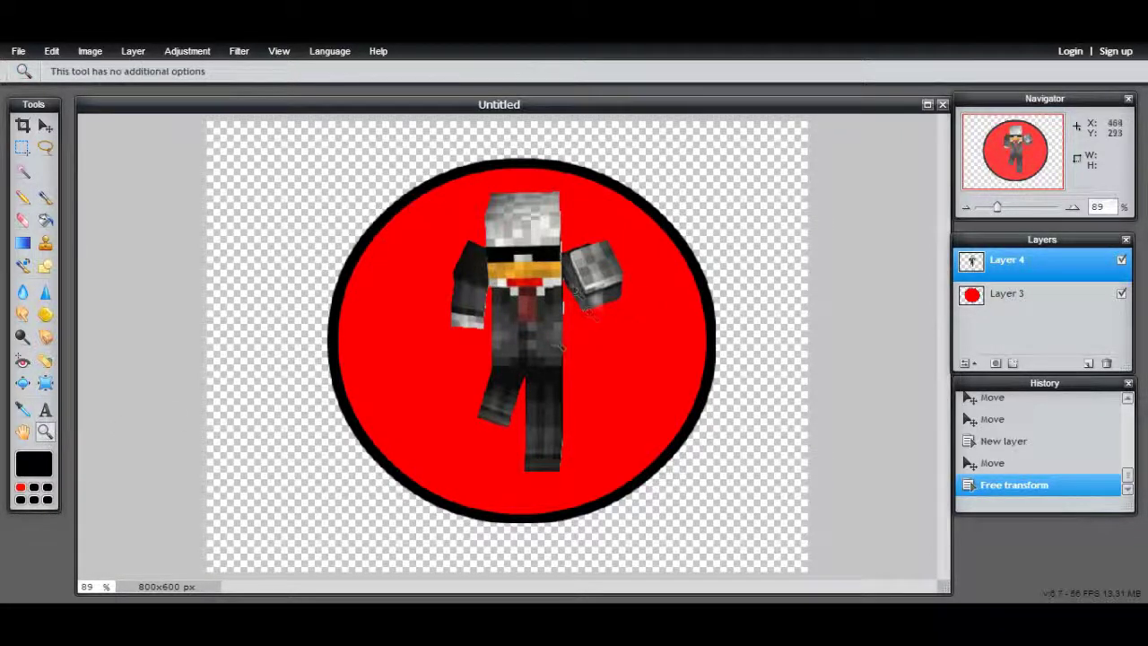
click(565, 312)
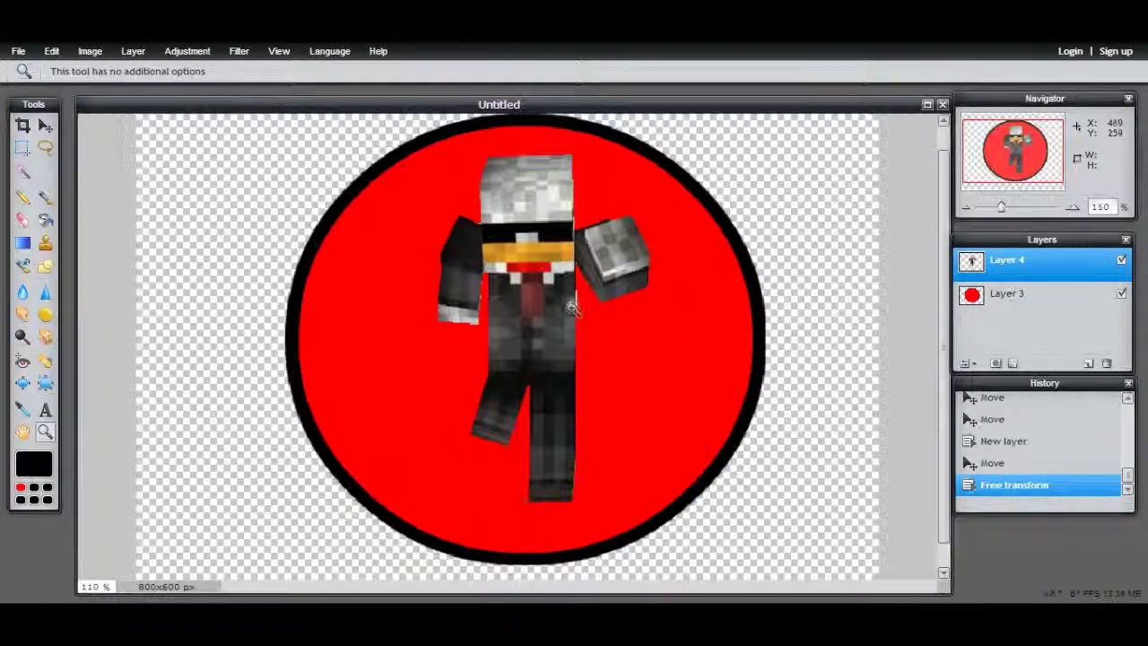
click(568, 310)
click(634, 294)
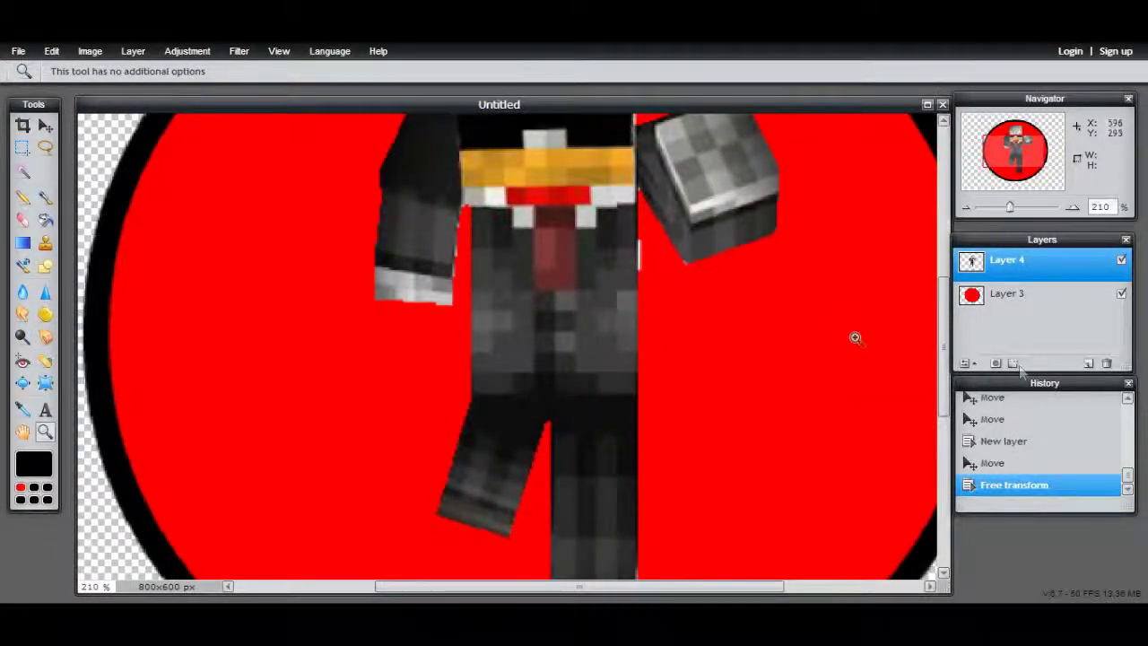
scroll(909, 313, up, 2)
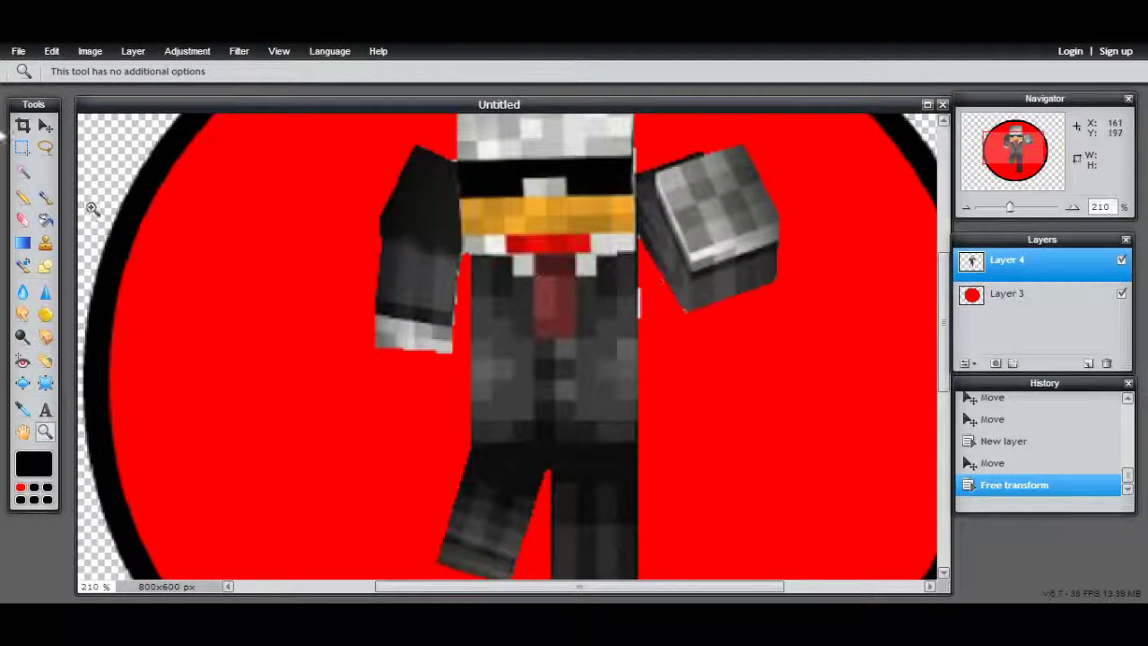
click(22, 220)
click(99, 71)
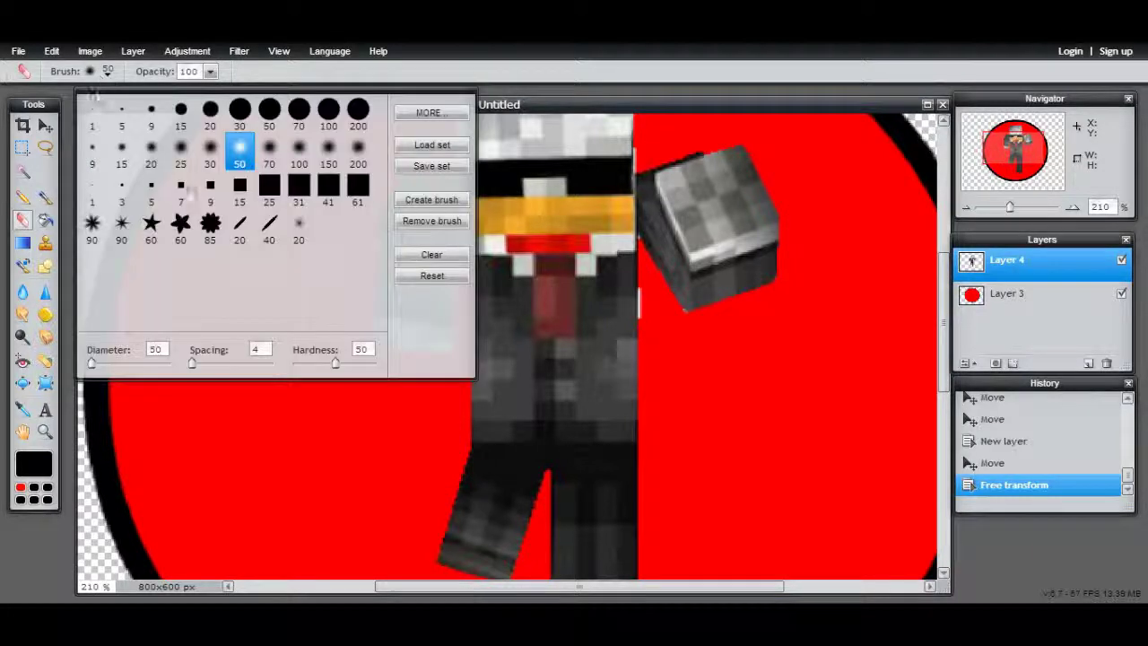
click(328, 190)
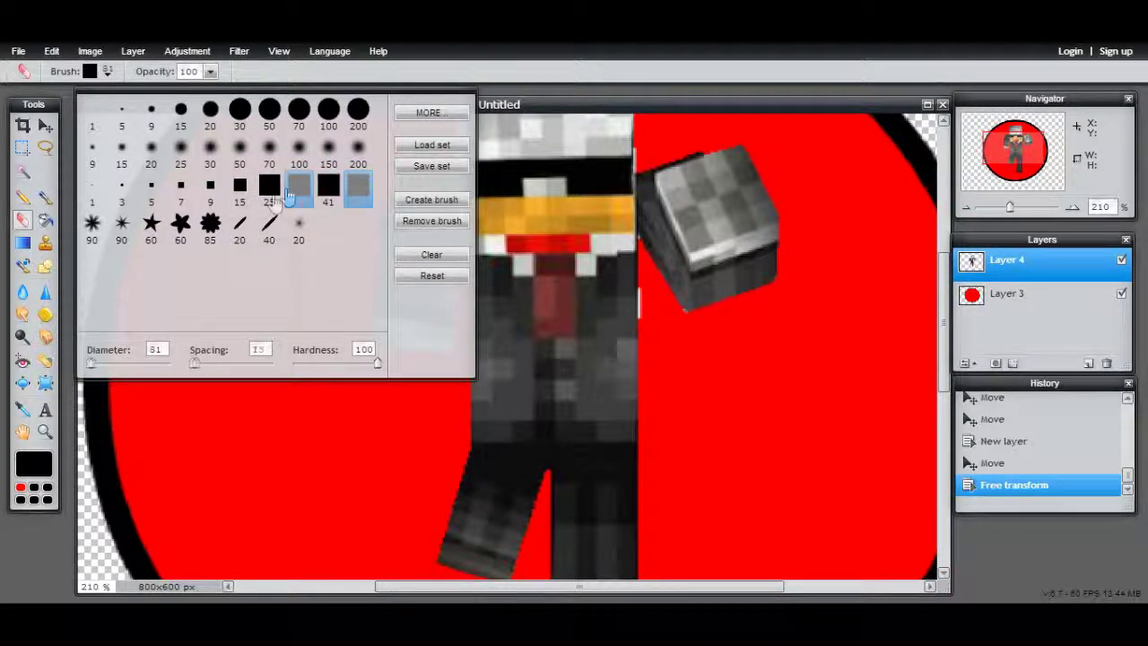
click(357, 188)
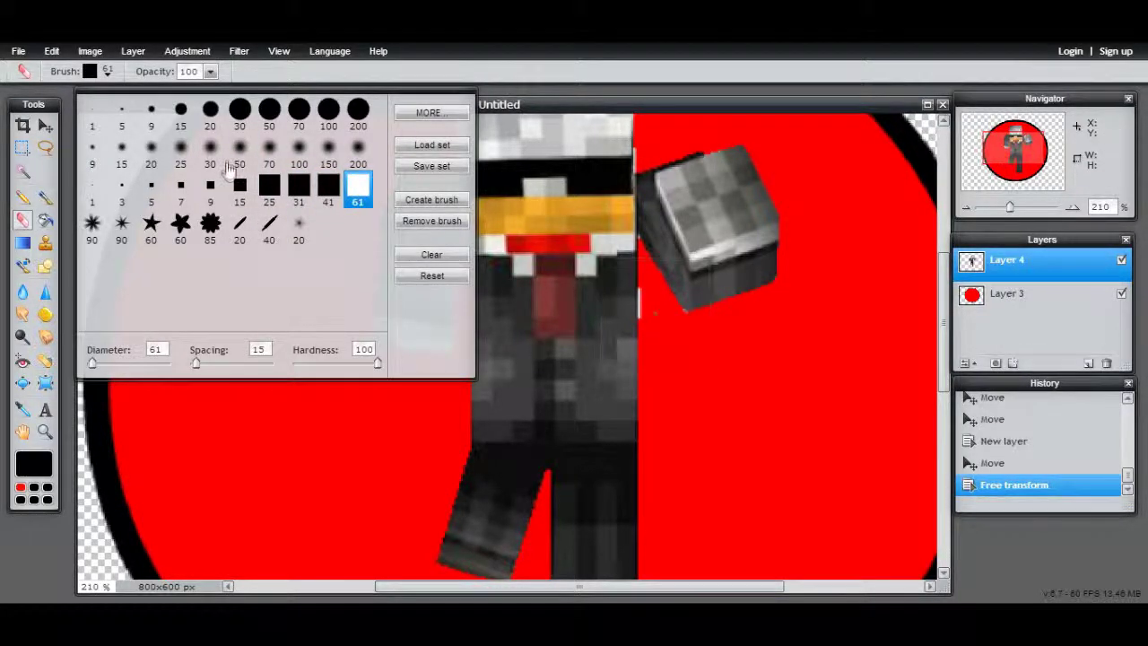
click(239, 188)
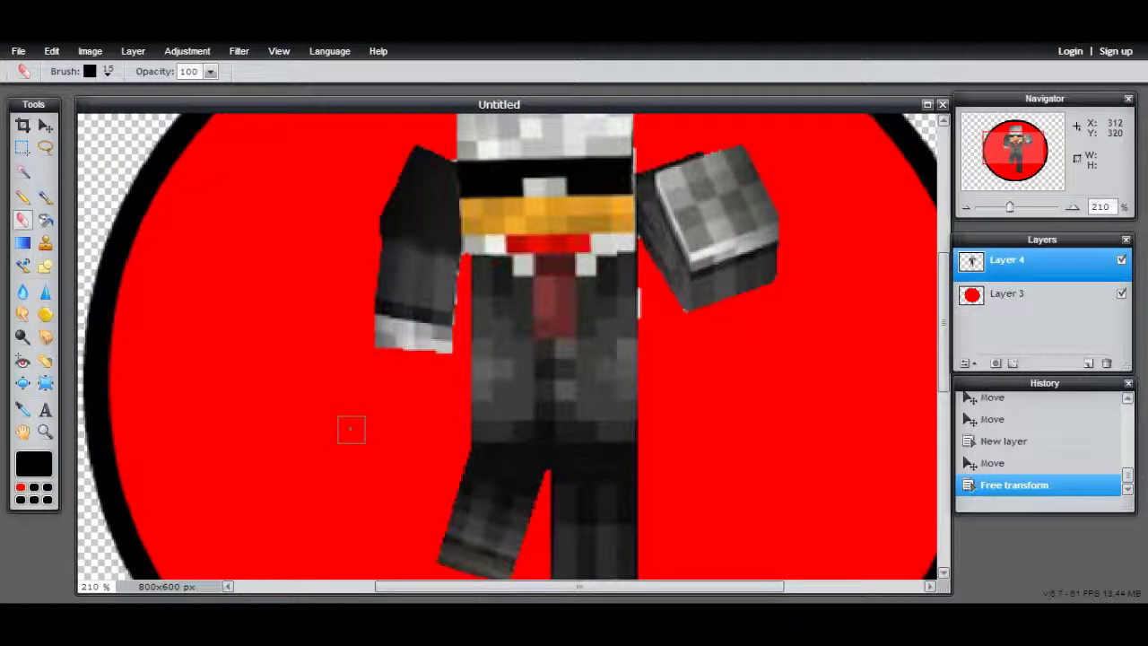
Erase stray pixels along the suit's edge, undoing one bad stroke.
click(350, 428)
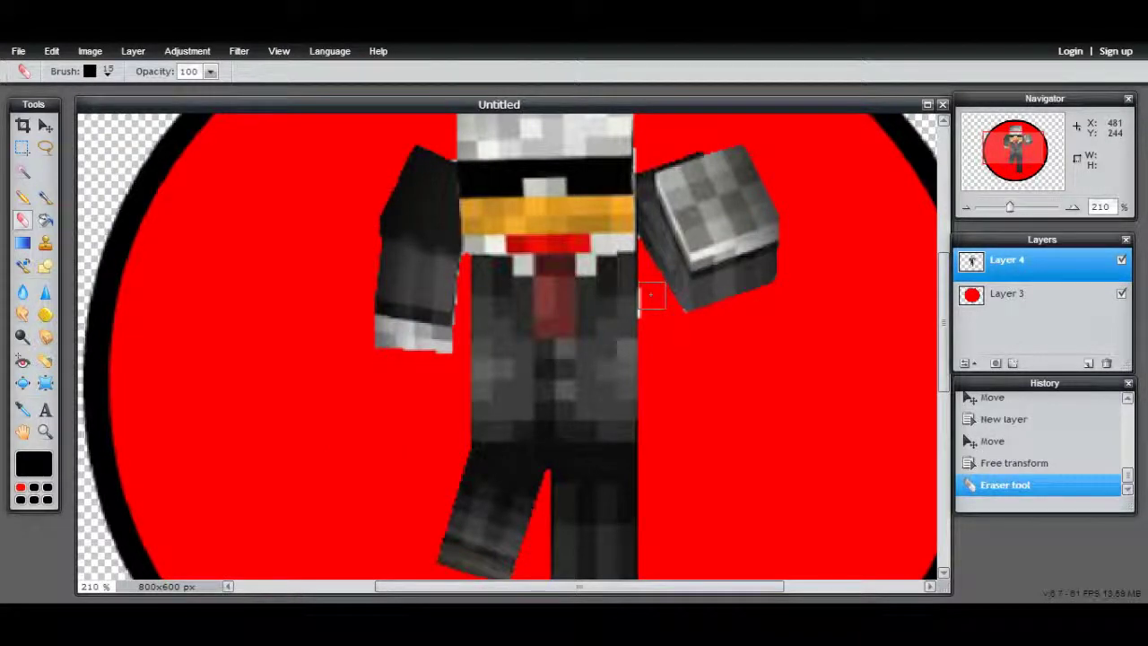
click(648, 296)
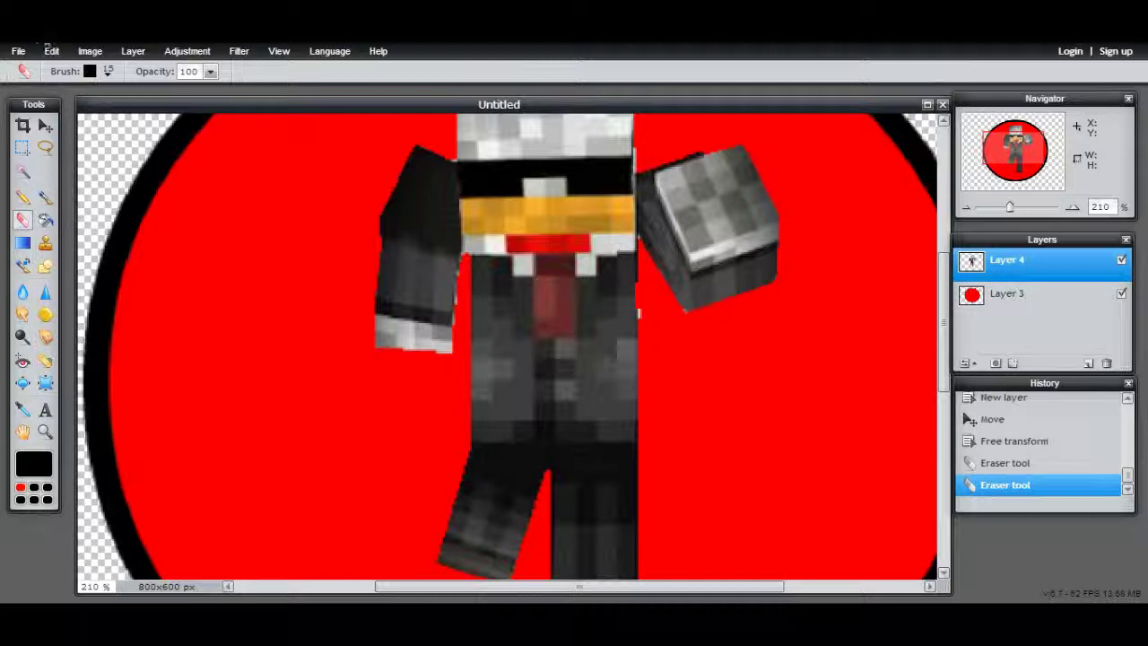
click(52, 52)
click(51, 70)
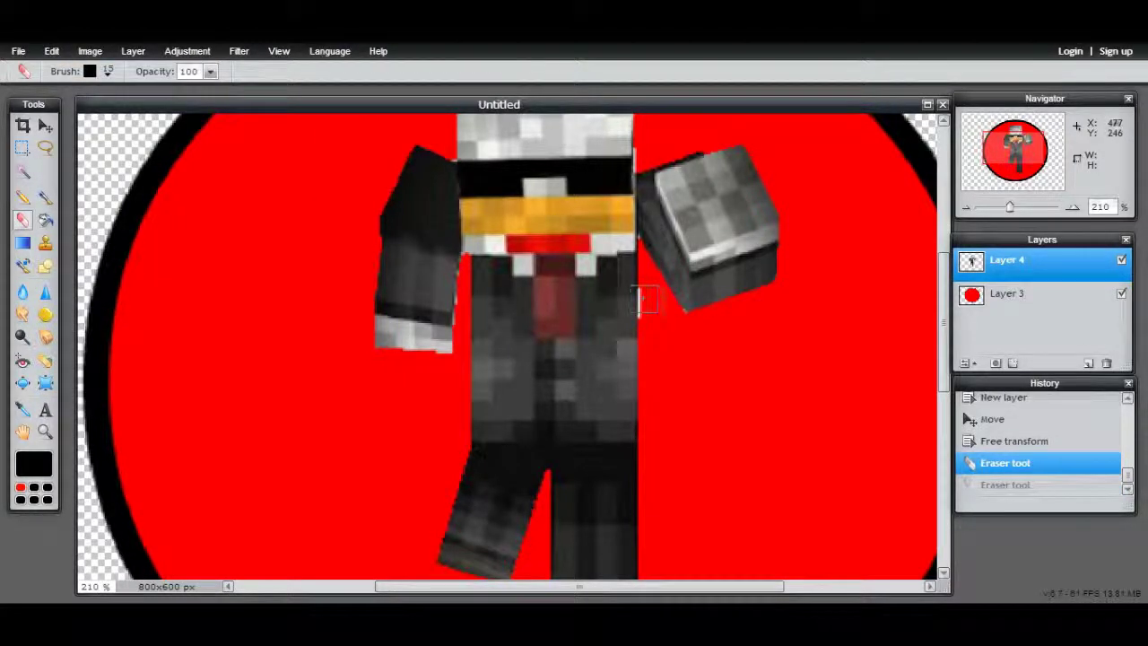
drag(652, 297, 642, 346)
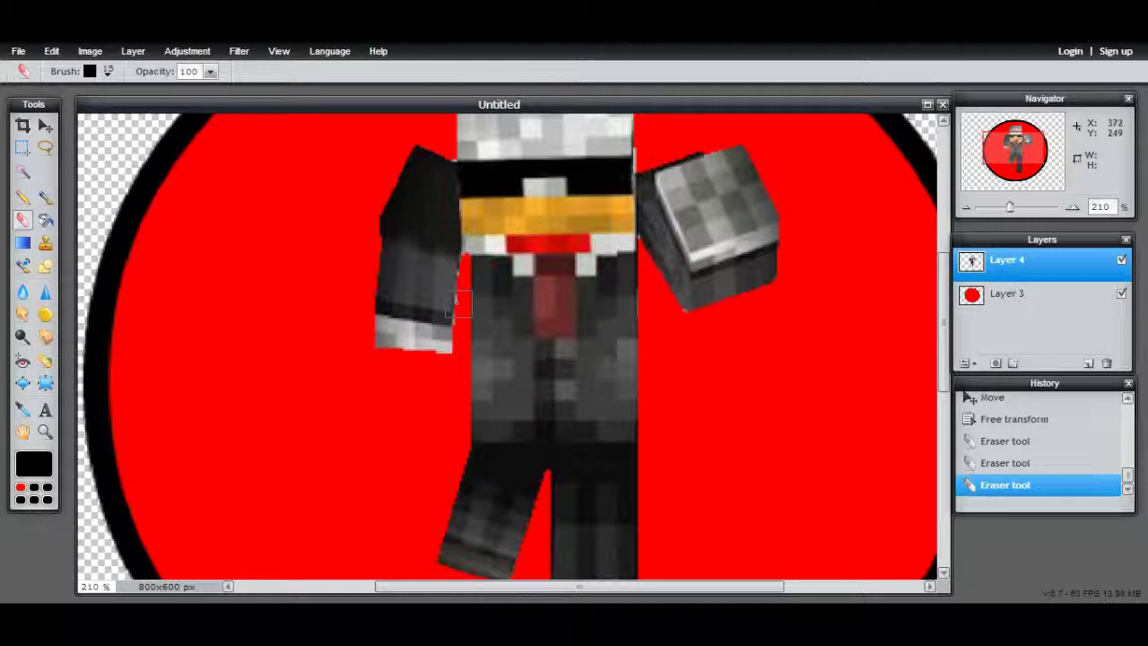
Trim the left arm's edge with a 9 px square eraser, undoing the last two strokes.
click(89, 72)
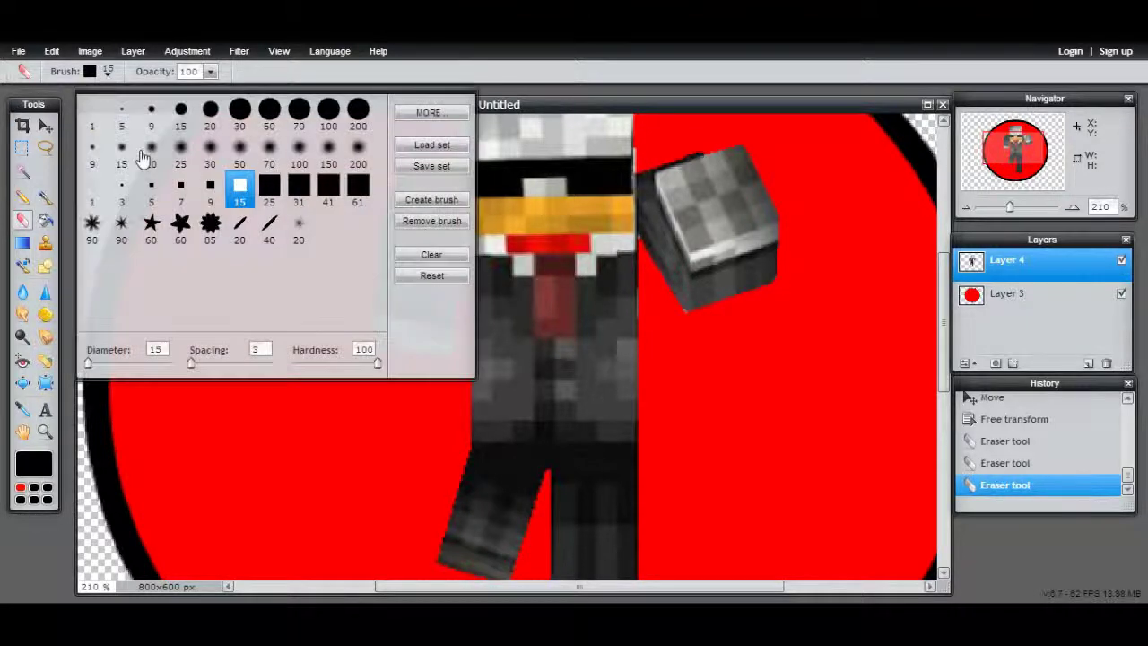
click(209, 186)
click(398, 410)
click(459, 327)
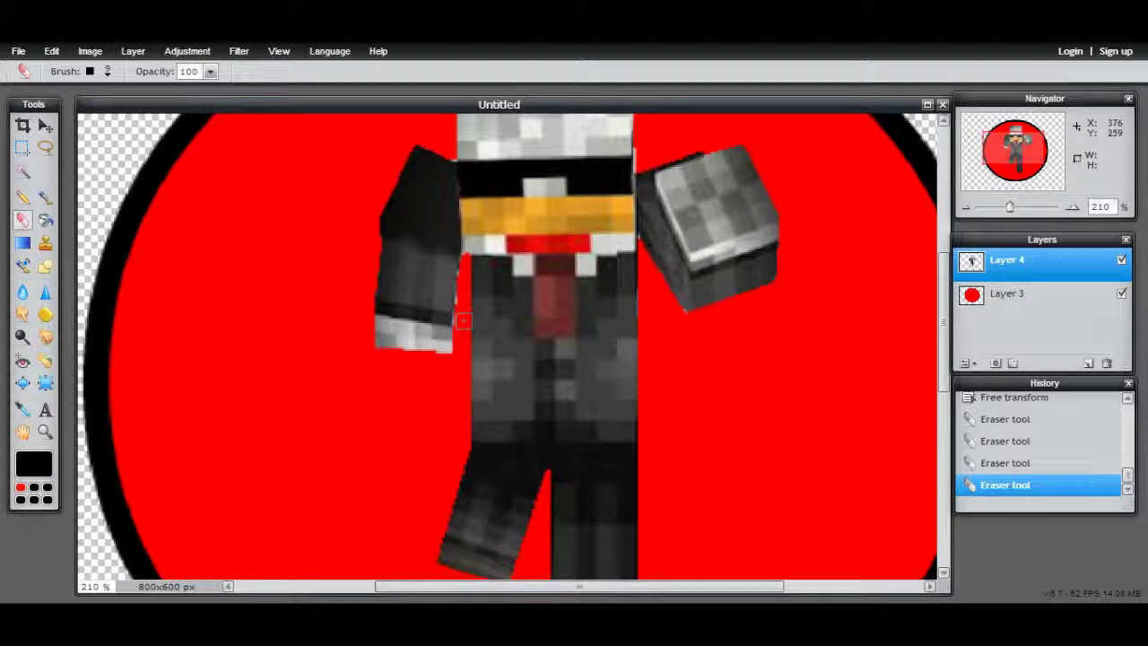
click(459, 320)
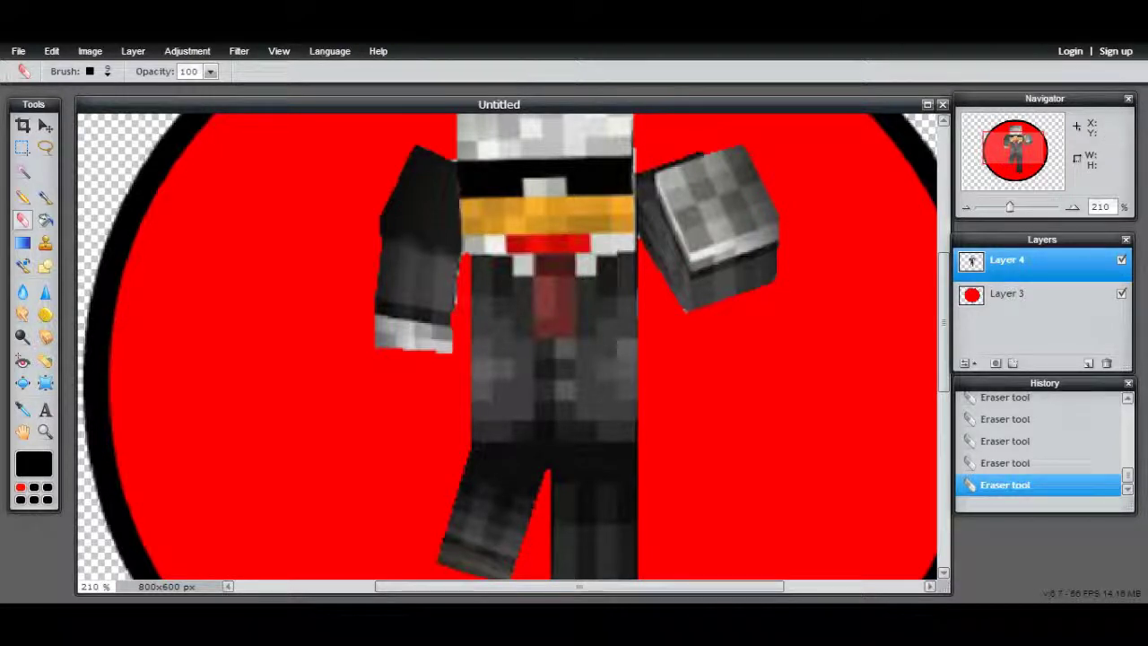
key(ctrl+z)
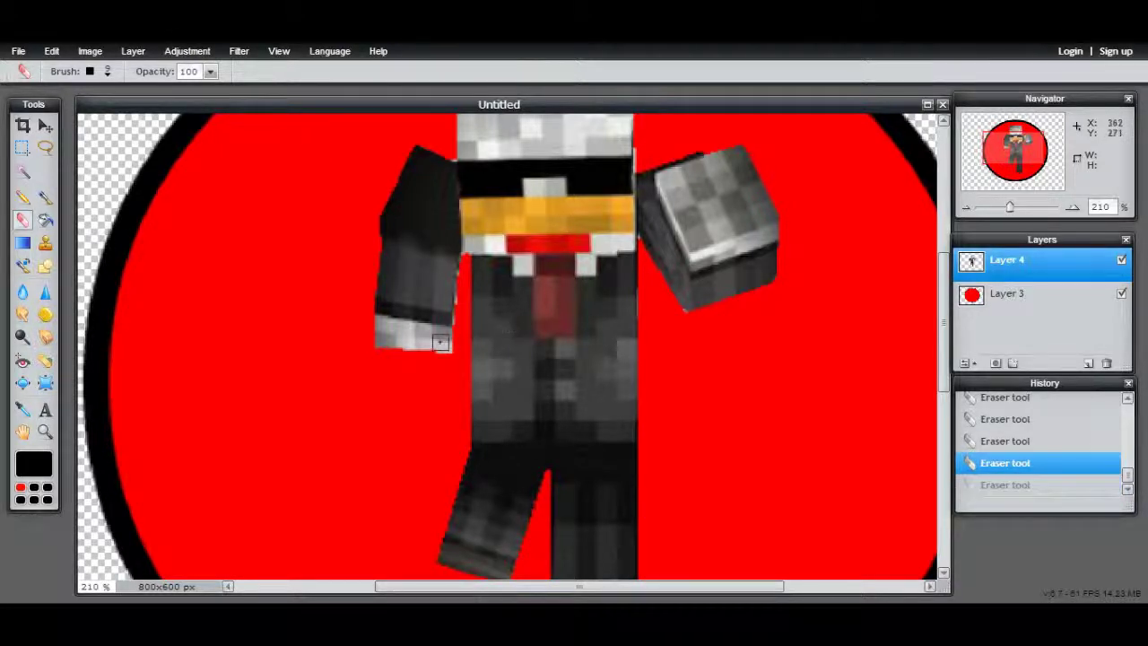
click(460, 321)
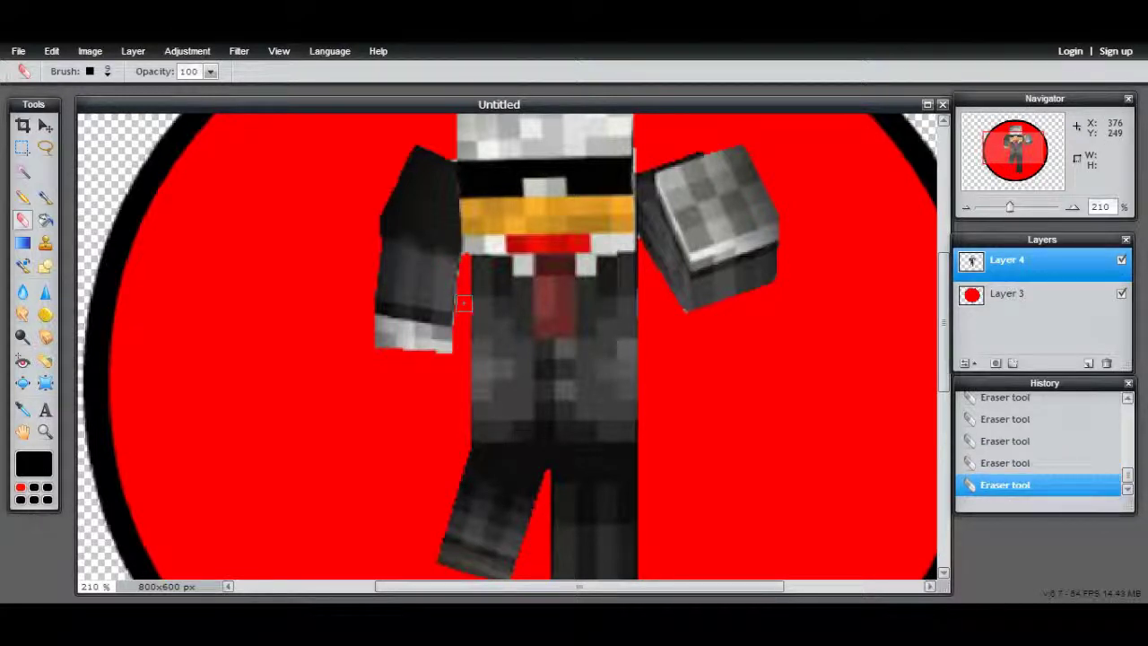
key(ctrl+z)
key(ctrl+z)
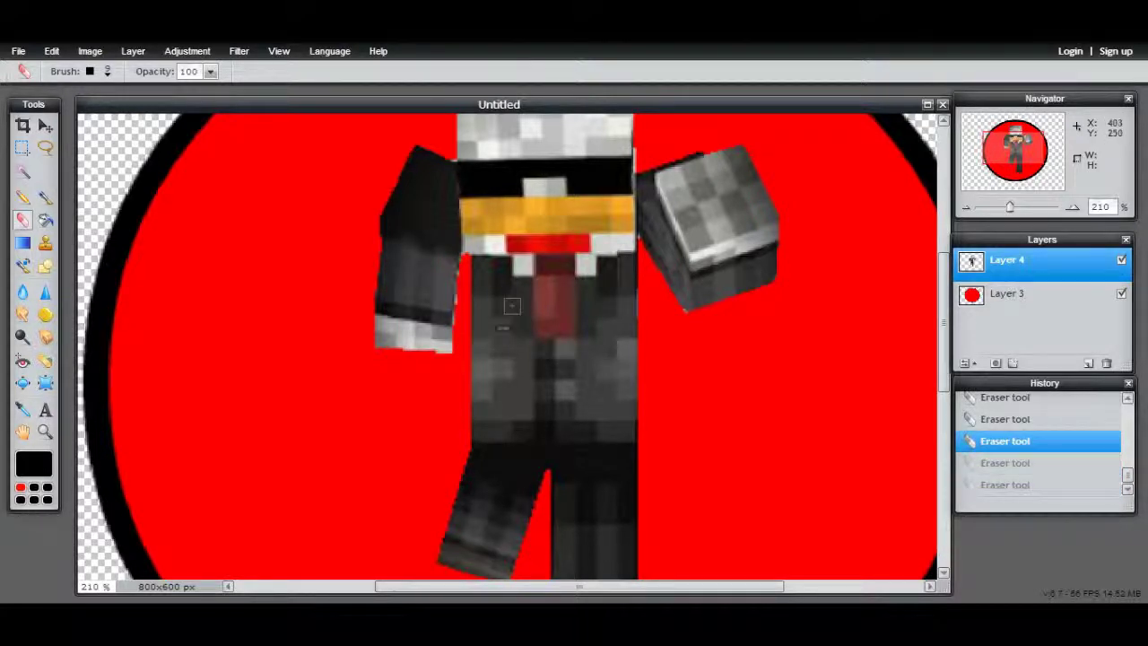
click(45, 127)
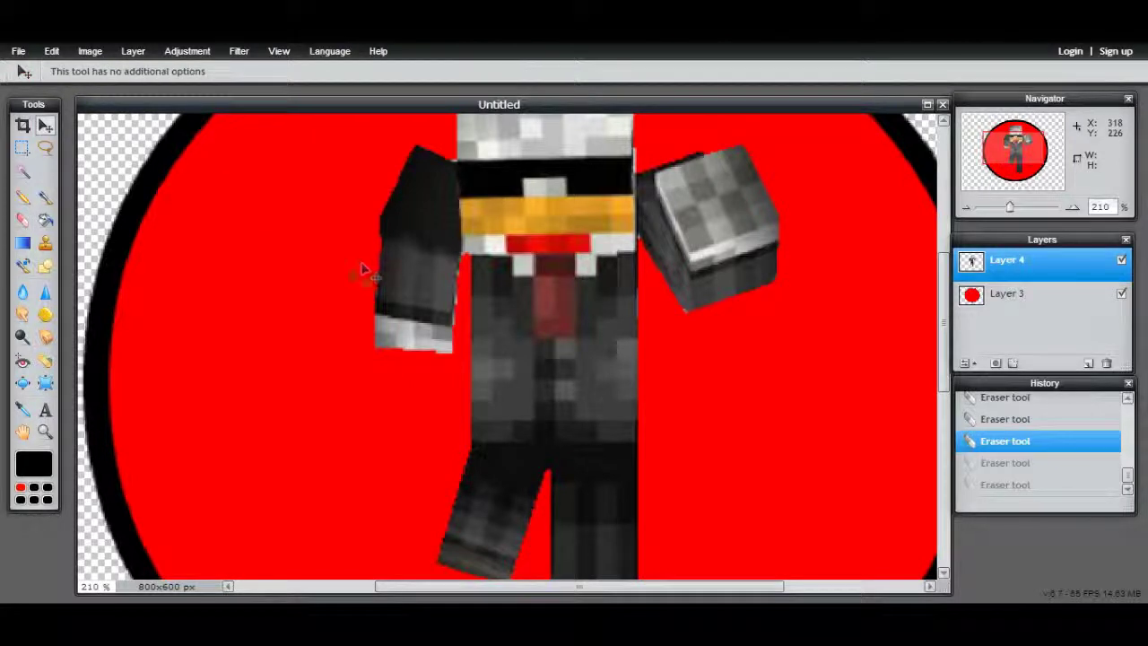
Set the view zoom to 80% so the full circle and character are visible.
click(44, 433)
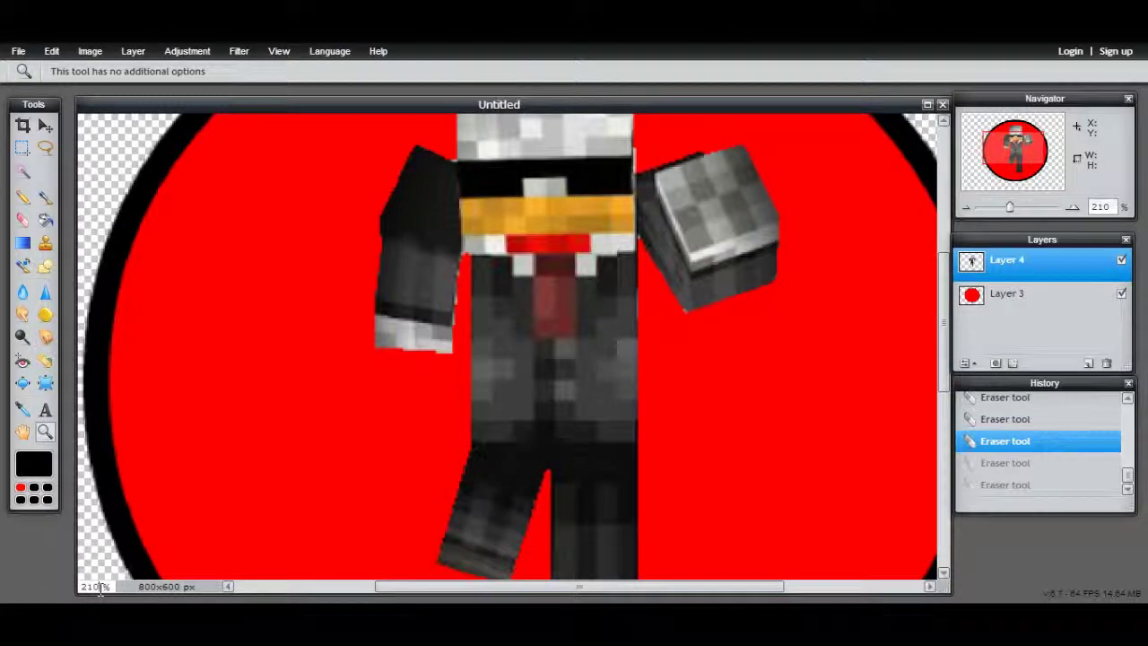
key(ctrl+0)
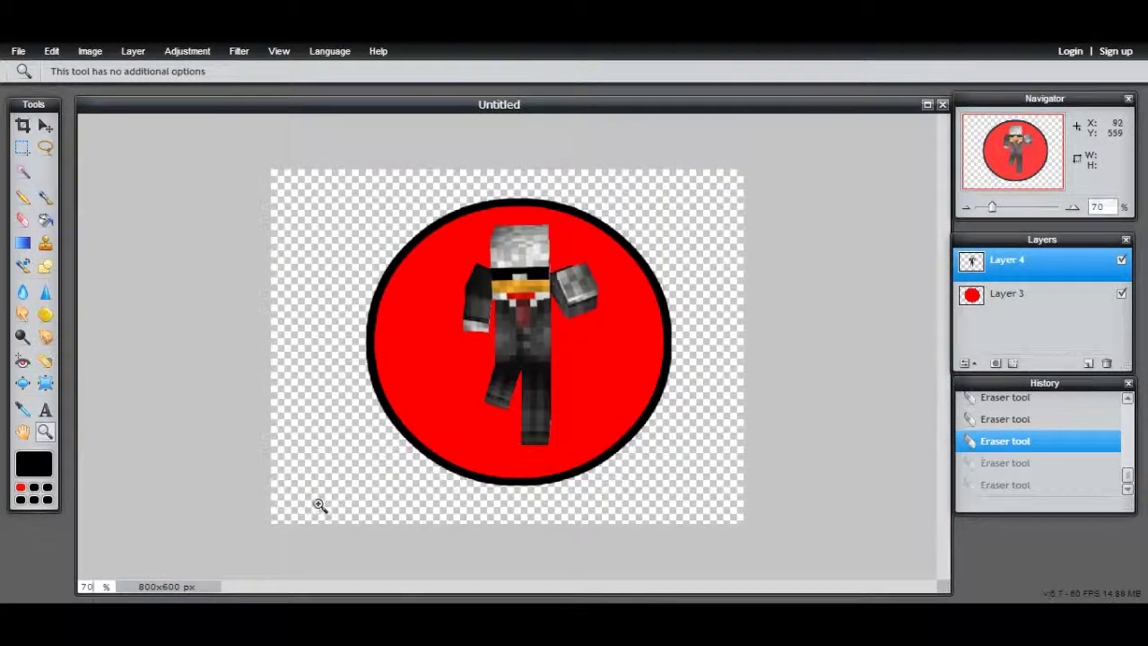
text(80)
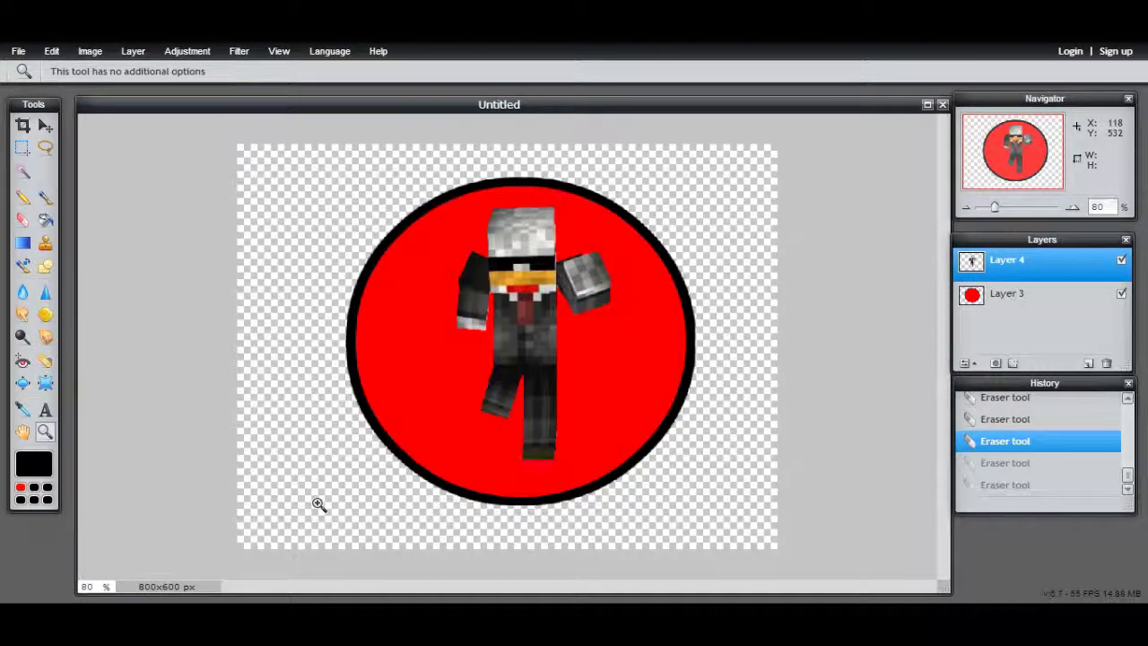
click(45, 127)
double_click(46, 435)
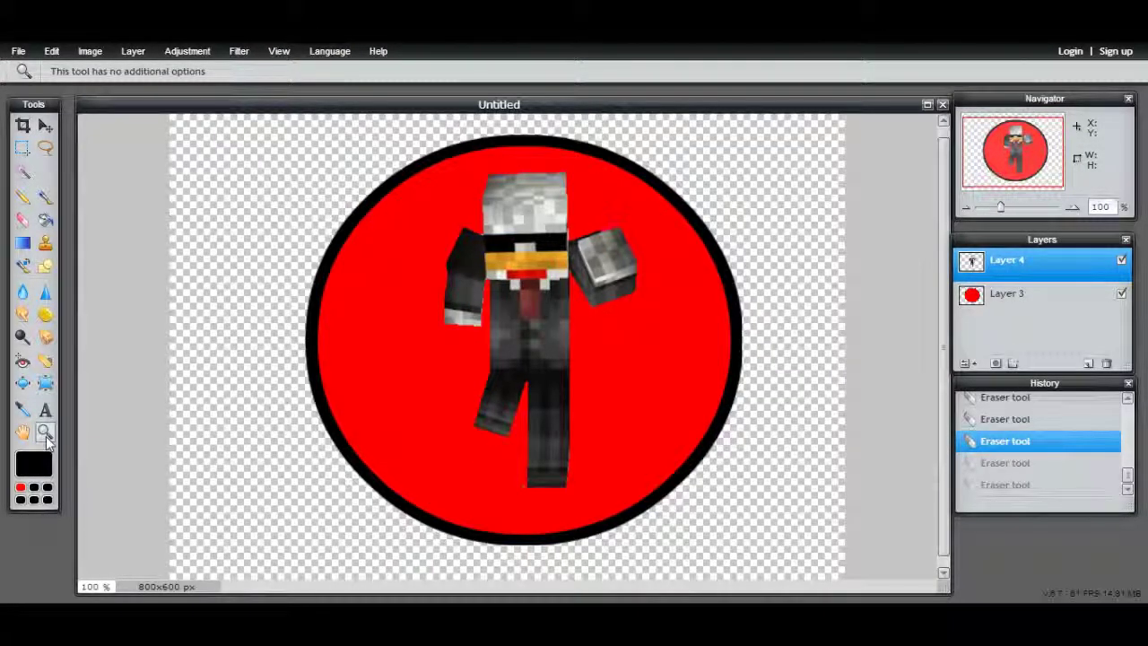
right_click(542, 306)
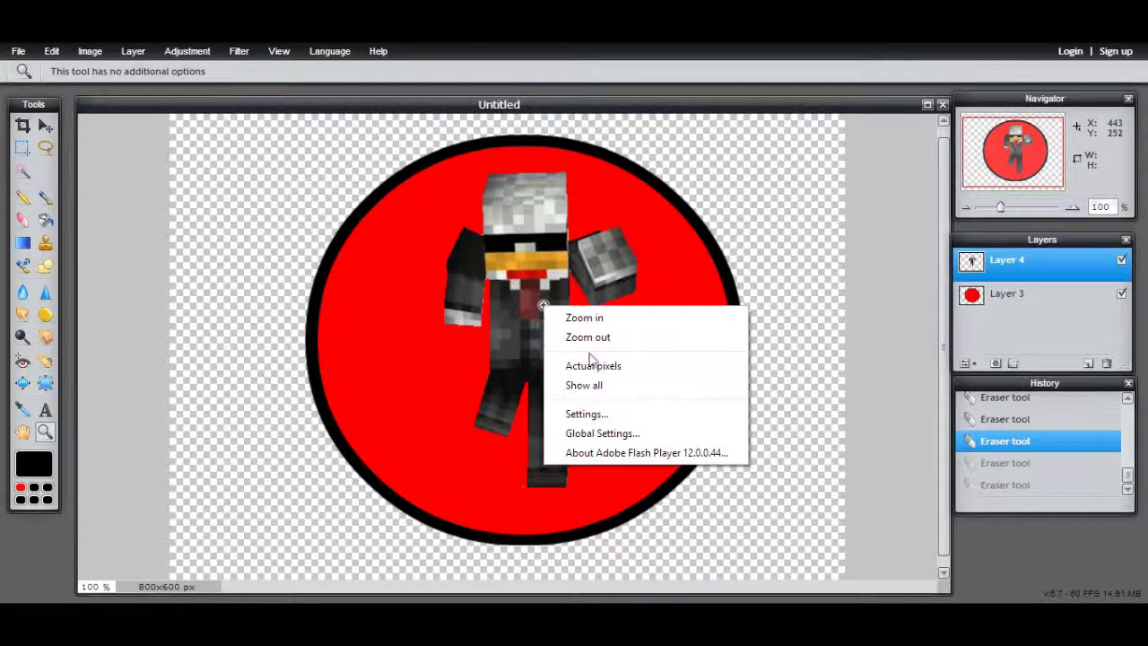
click(640, 337)
click(380, 302)
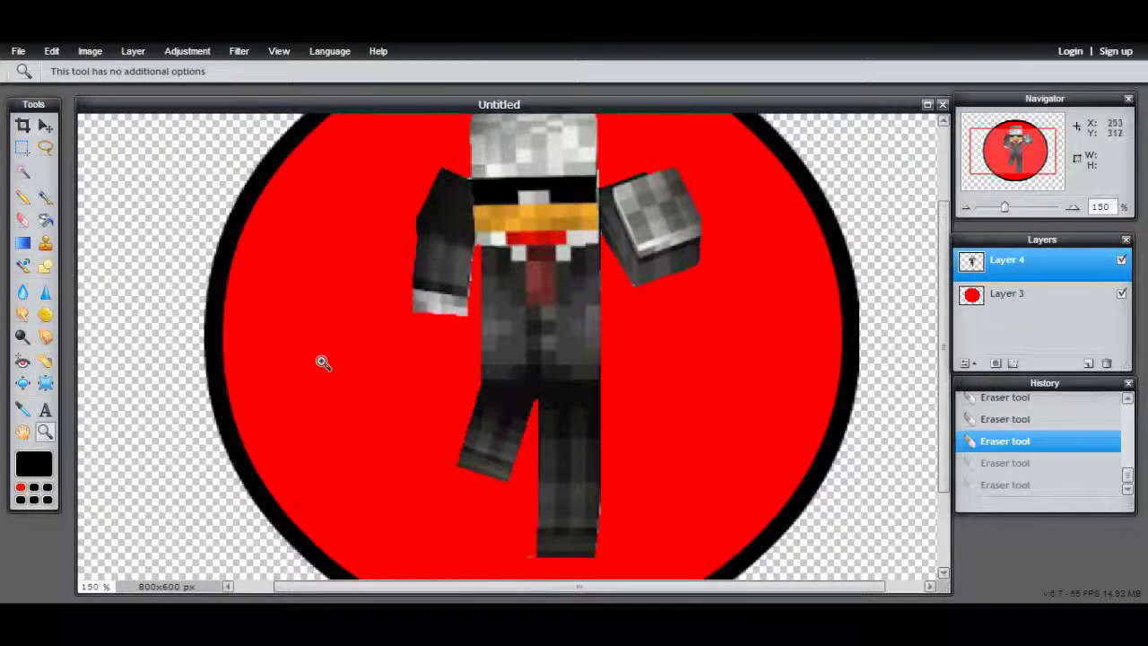
drag(98, 584, 77, 585)
text(80)
key(Return)
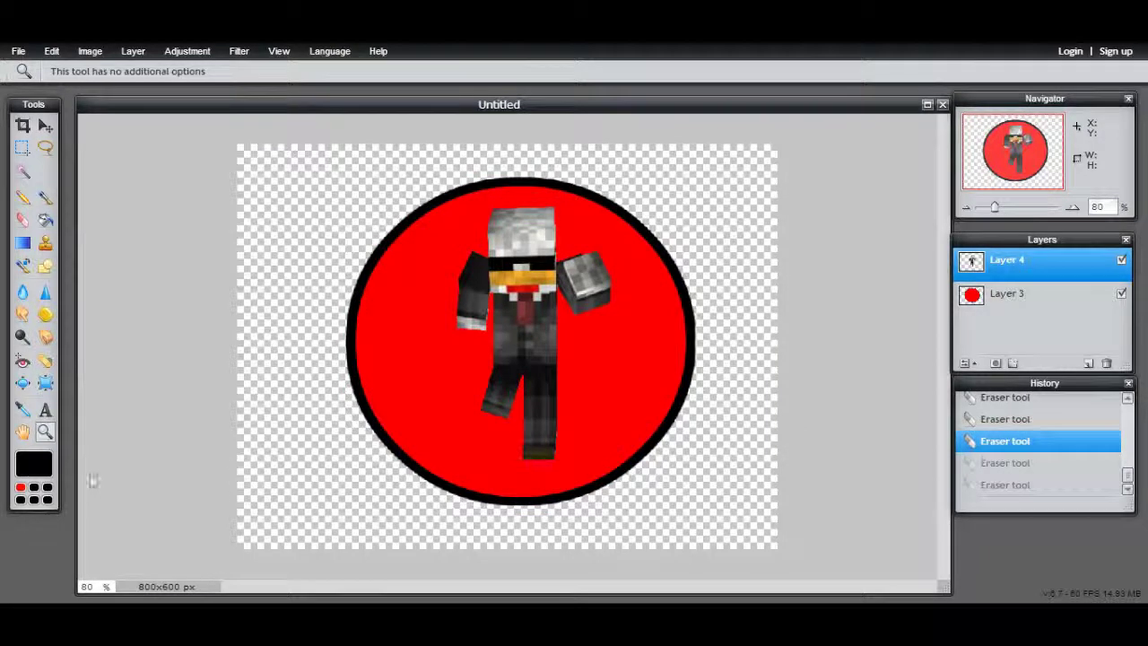
Shift the character slightly left on the circle and open the Vignette filter settings.
click(48, 127)
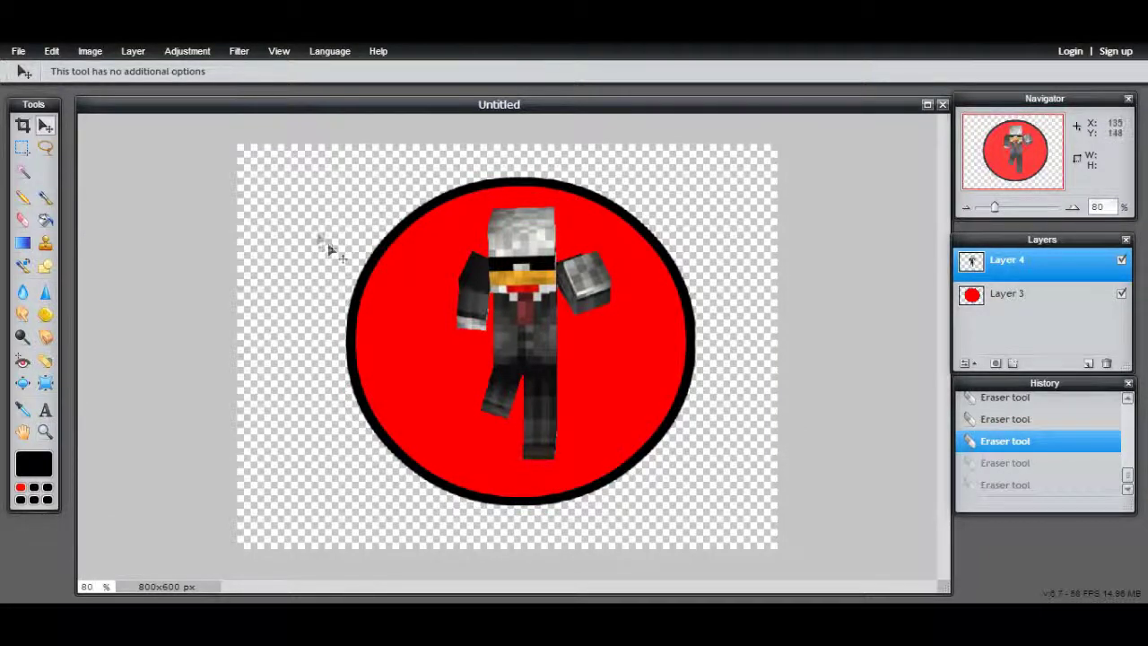
drag(556, 357, 536, 345)
click(277, 51)
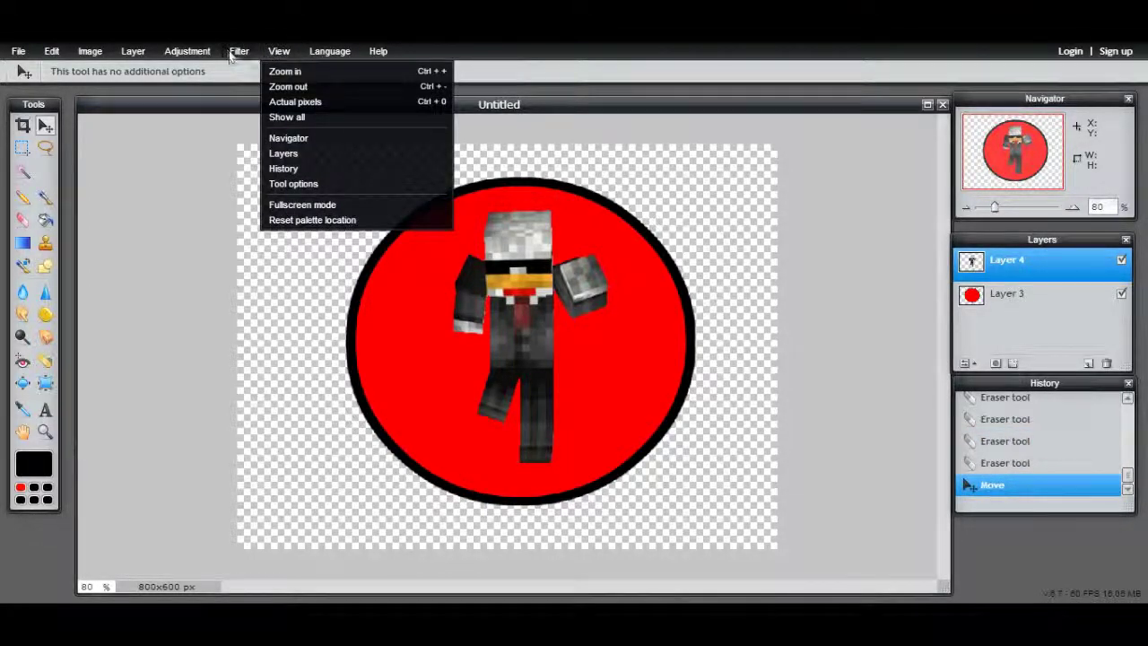
click(233, 51)
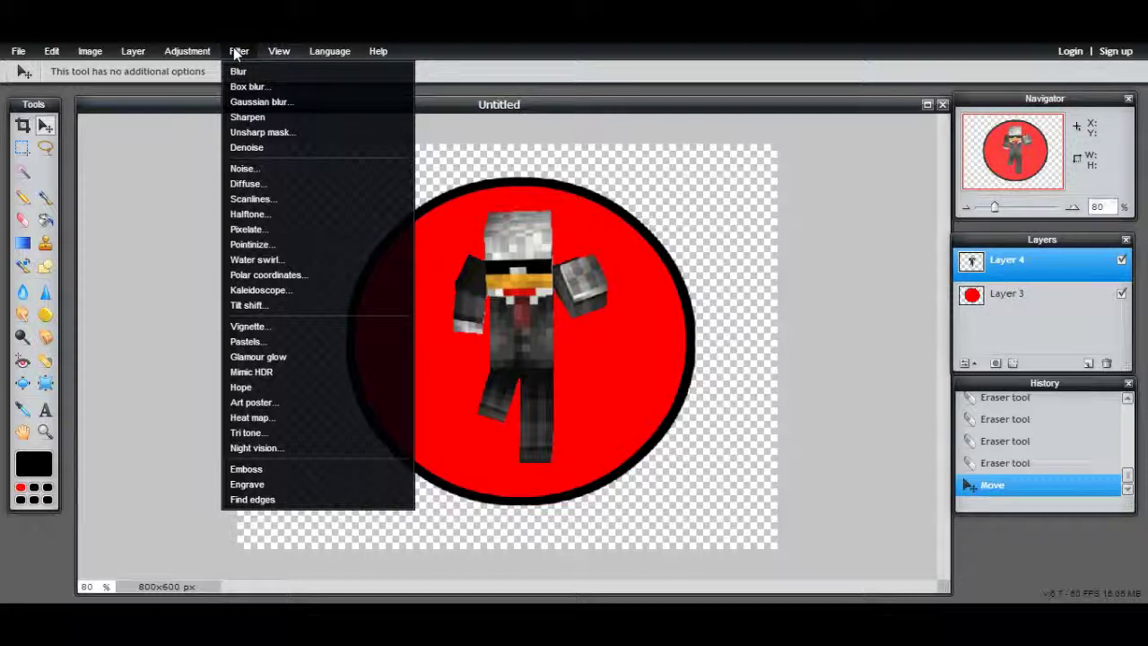
click(232, 51)
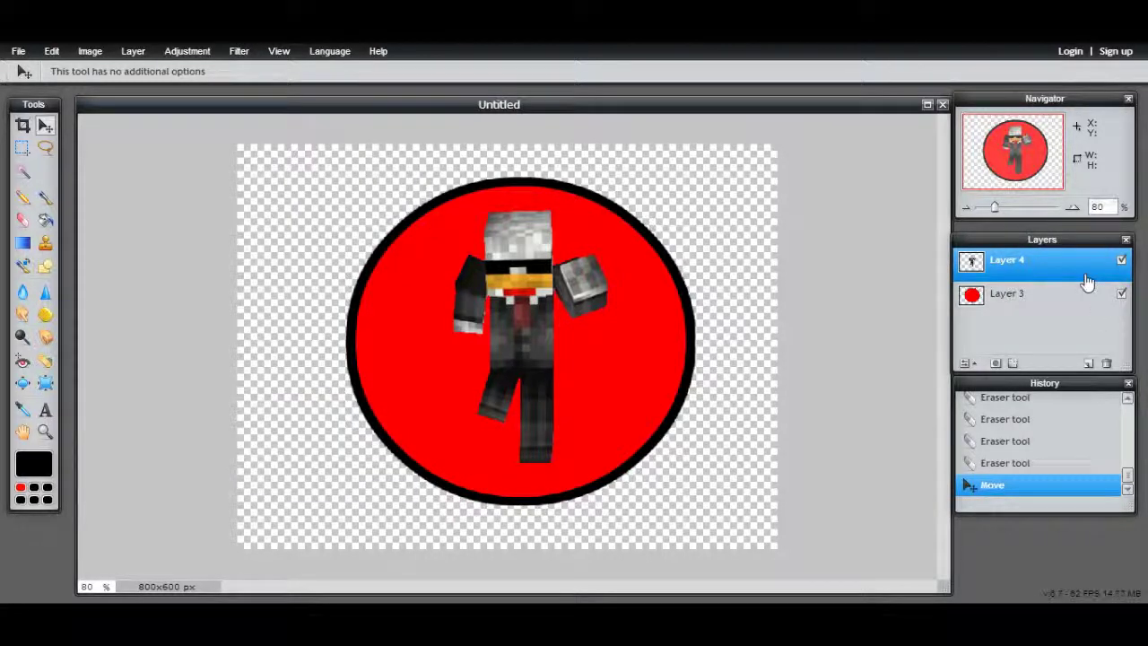
click(232, 52)
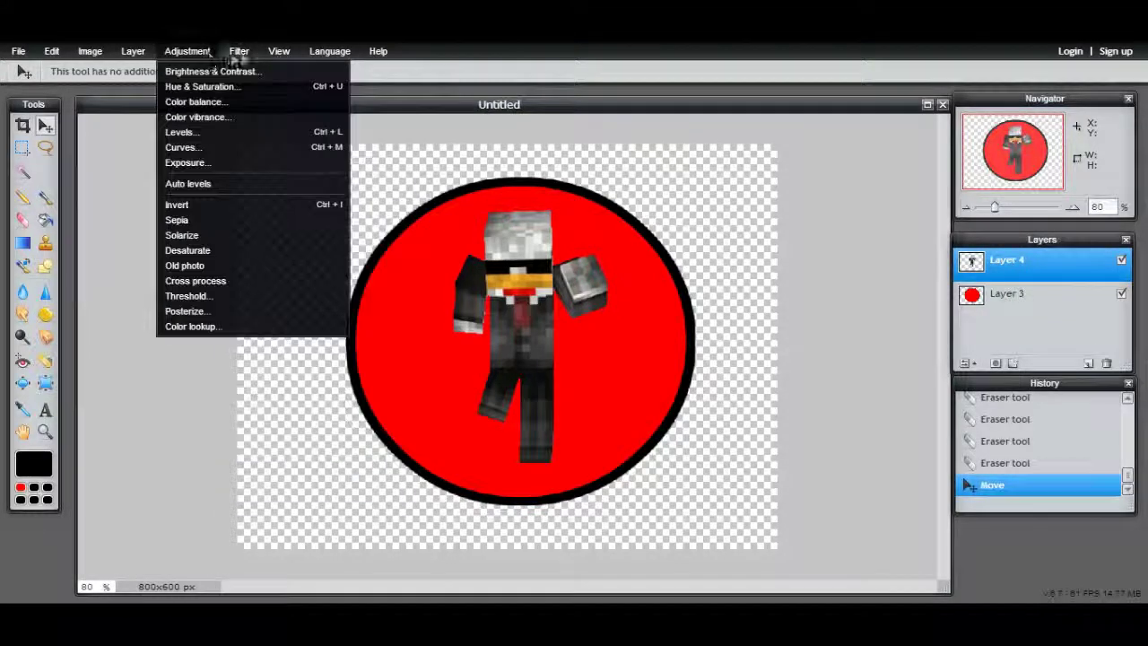
click(260, 325)
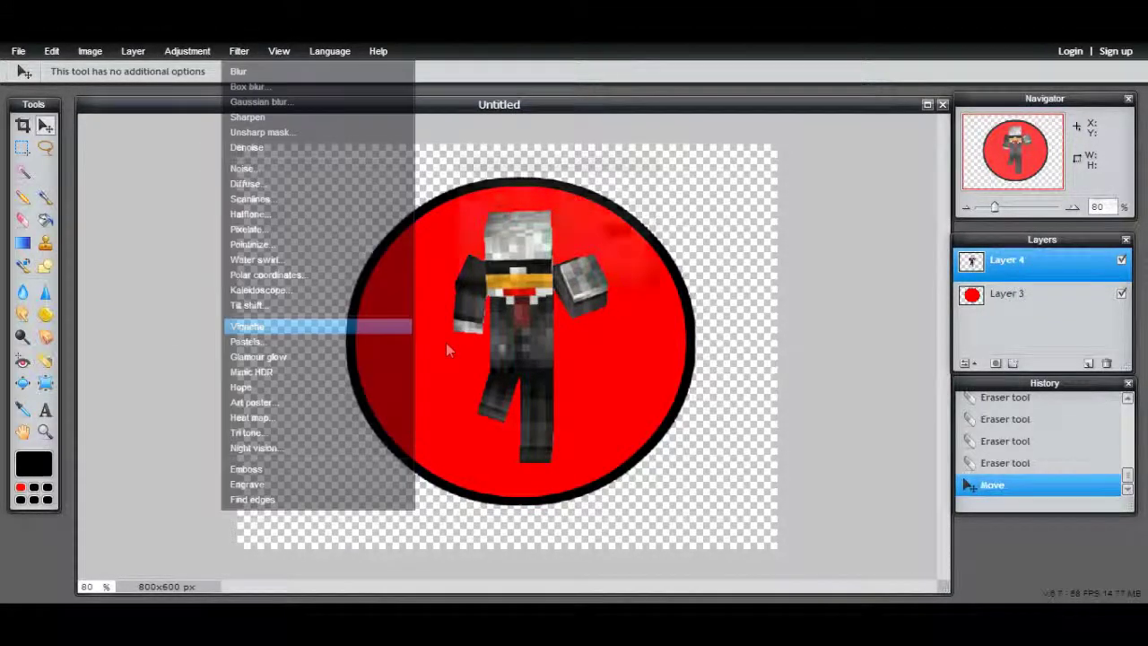
Apply a size-37 Vignette to the character layer, then nudge the character slightly.
drag(584, 173, 908, 174)
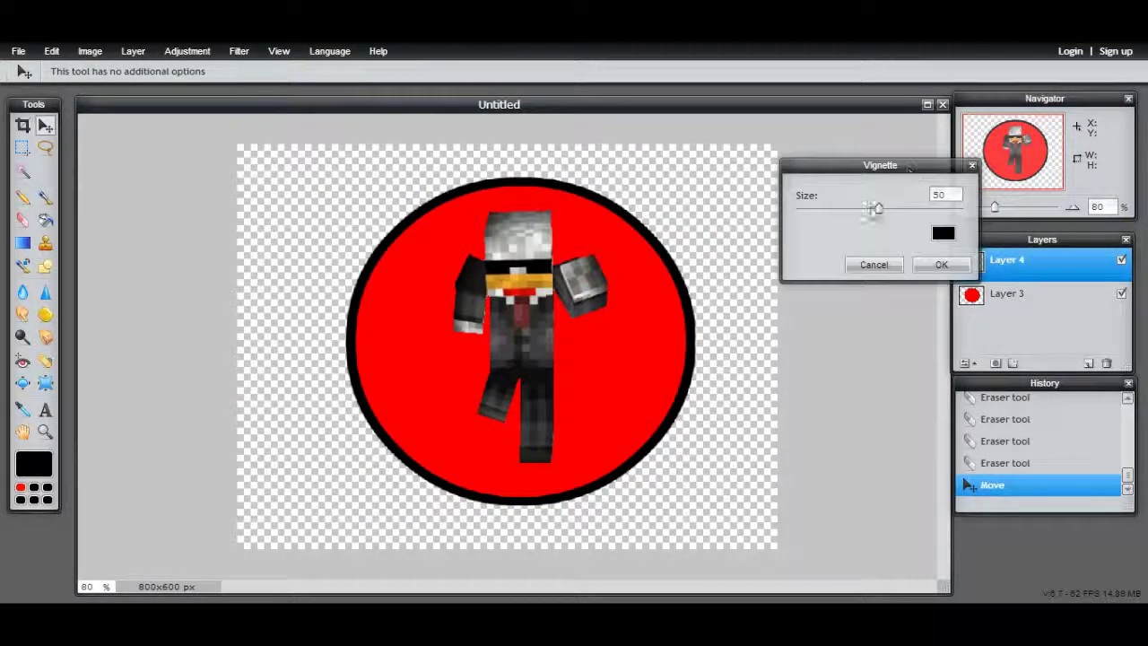
mouse_move(874, 208)
mouse_down()
mouse_move(901, 208)
mouse_move(858, 212)
mouse_up()
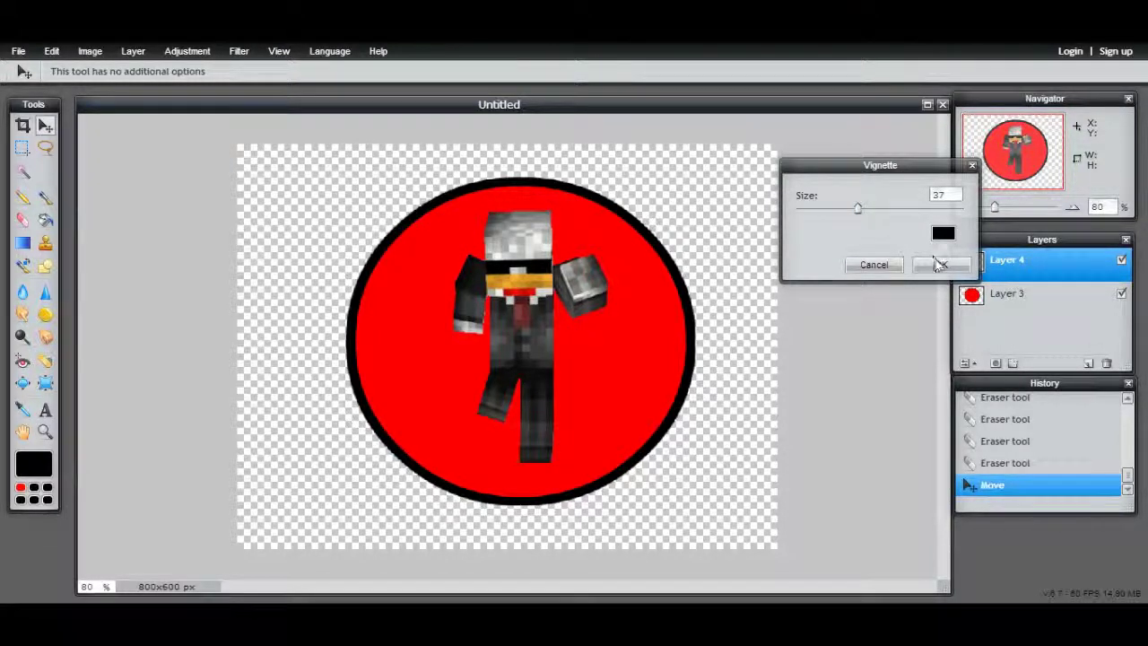
click(937, 263)
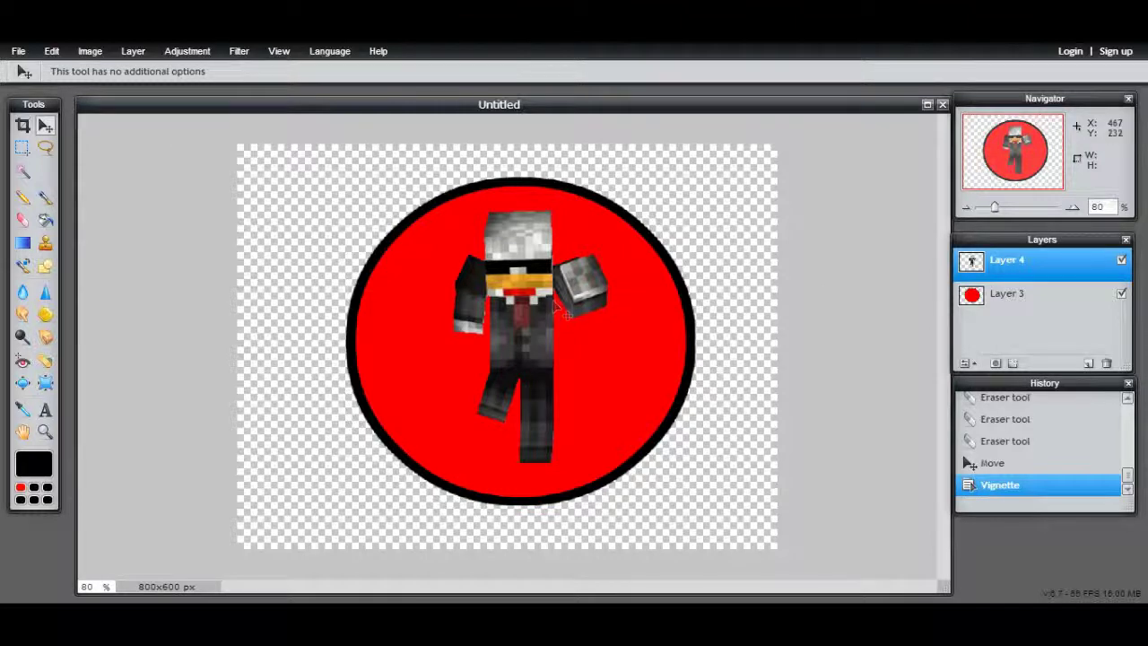
drag(560, 307, 557, 289)
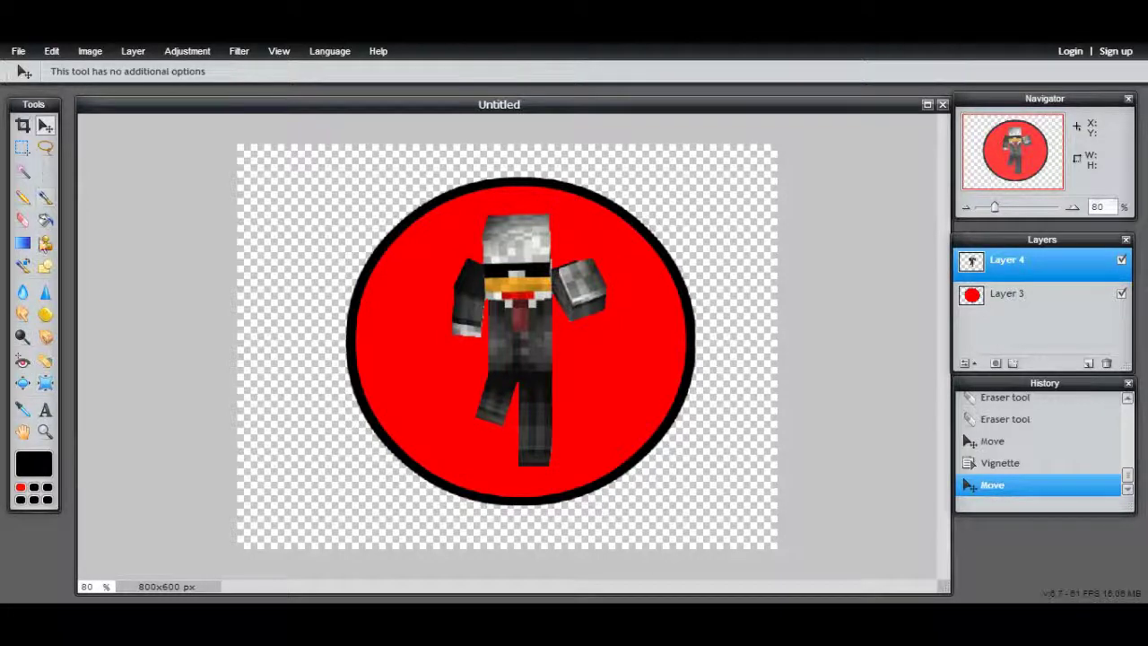
Undo a trial black rectangle drawn across the circle and add new empty Layer 5.
click(44, 265)
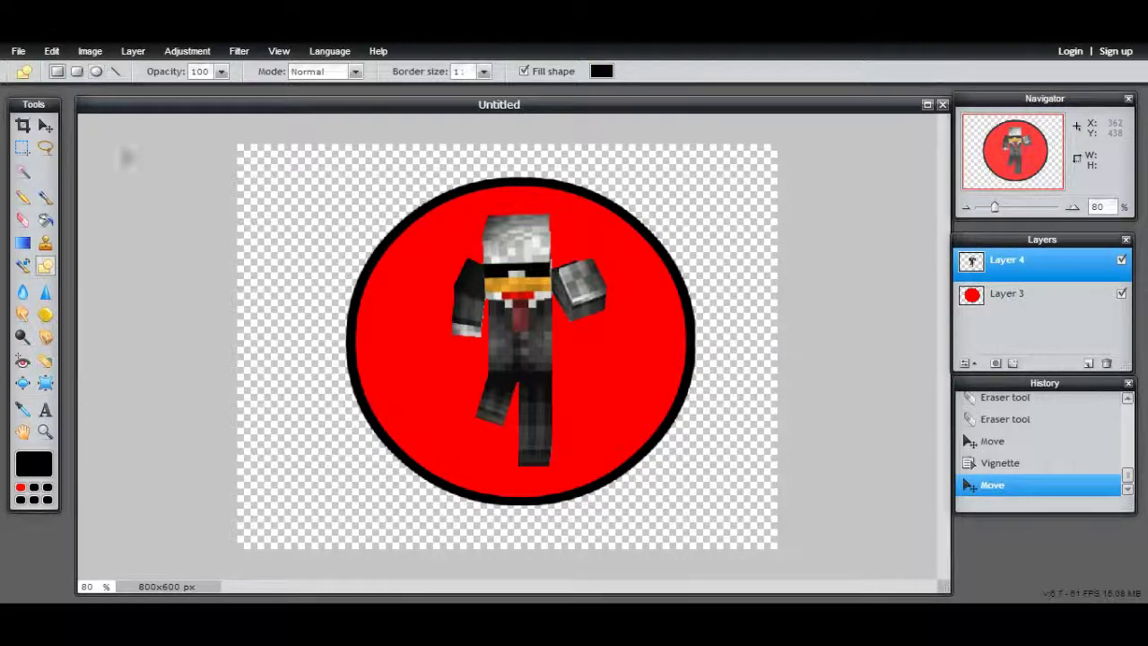
drag(273, 300, 756, 399)
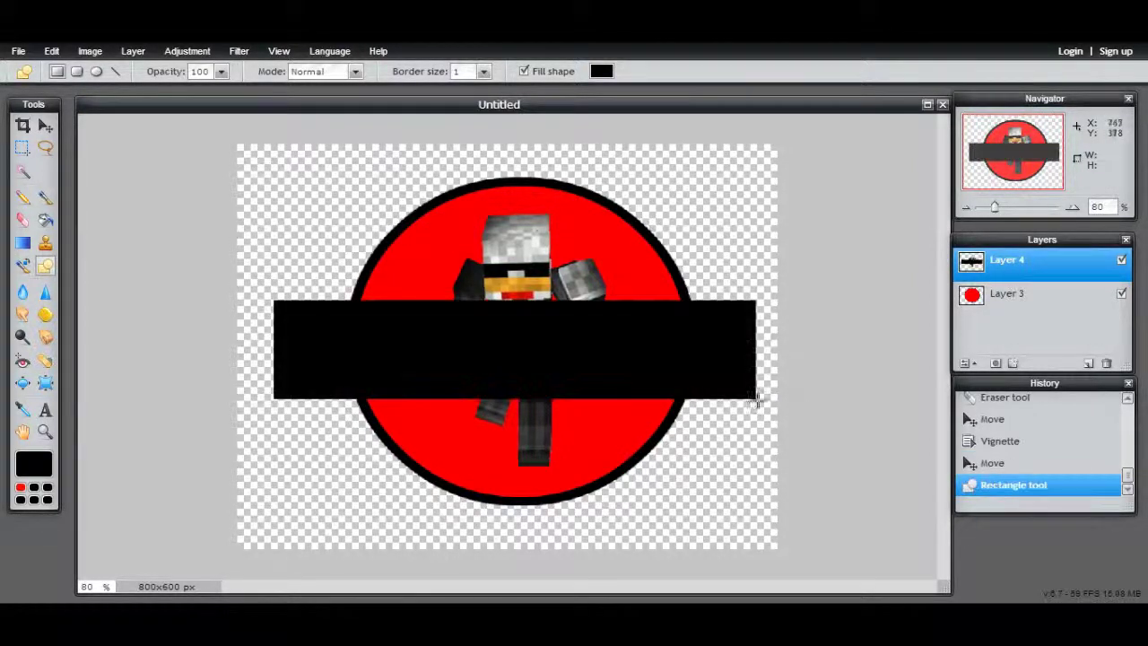
click(45, 125)
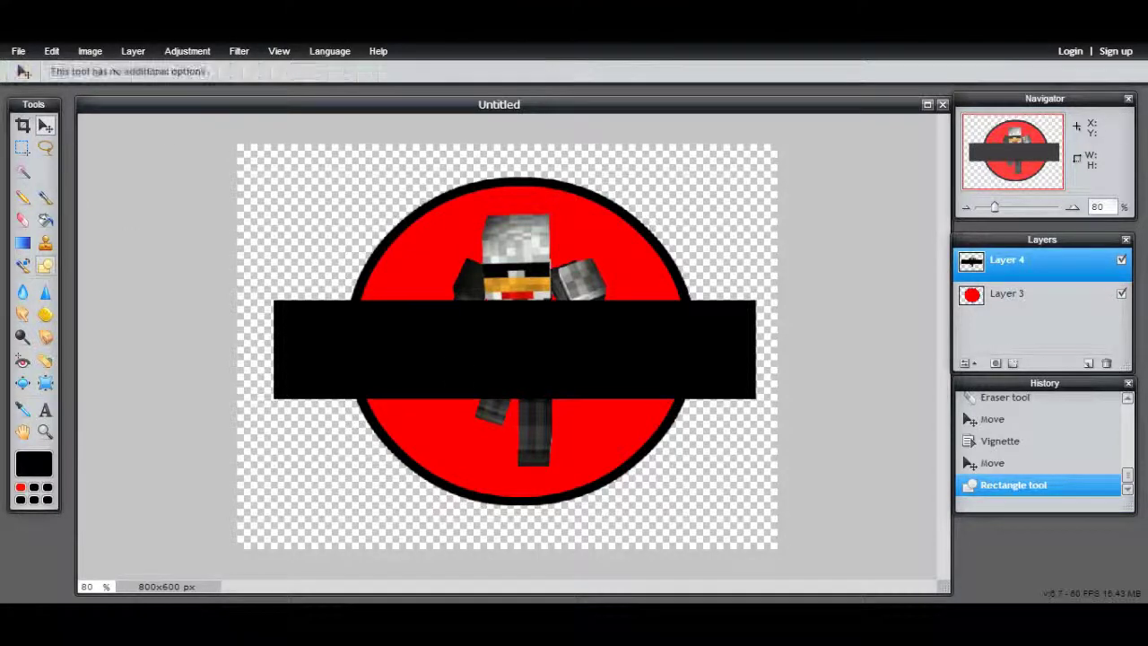
mouse_move(581, 362)
mouse_down()
mouse_move(587, 402)
mouse_move(581, 350)
mouse_up()
click(51, 51)
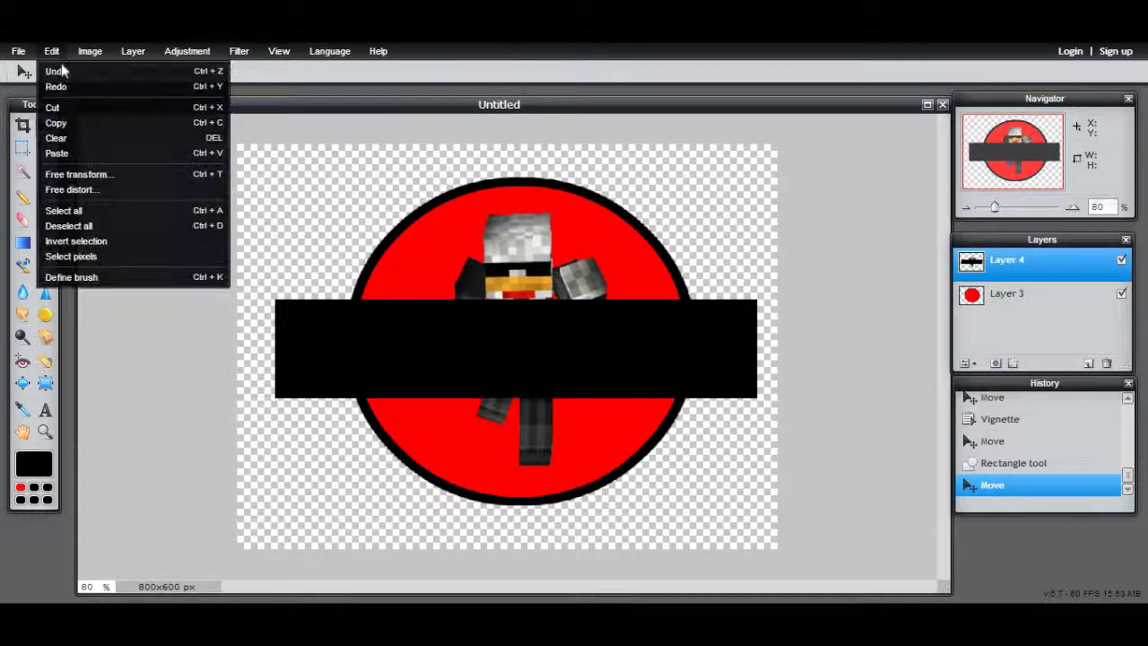
click(52, 64)
click(51, 51)
click(54, 68)
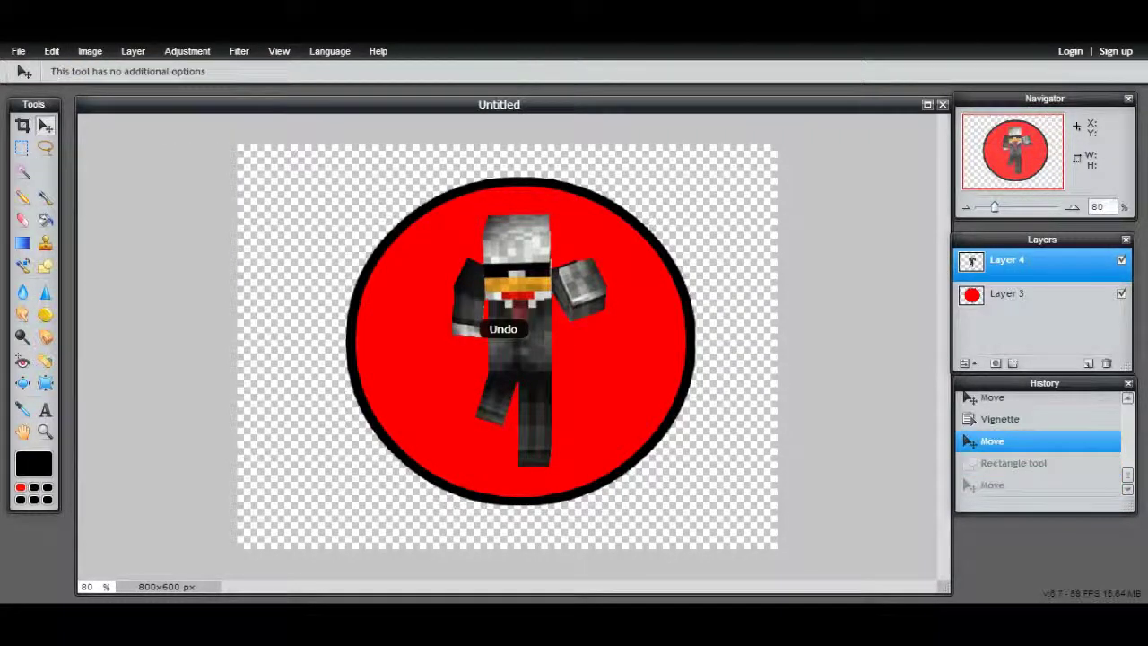
click(1087, 363)
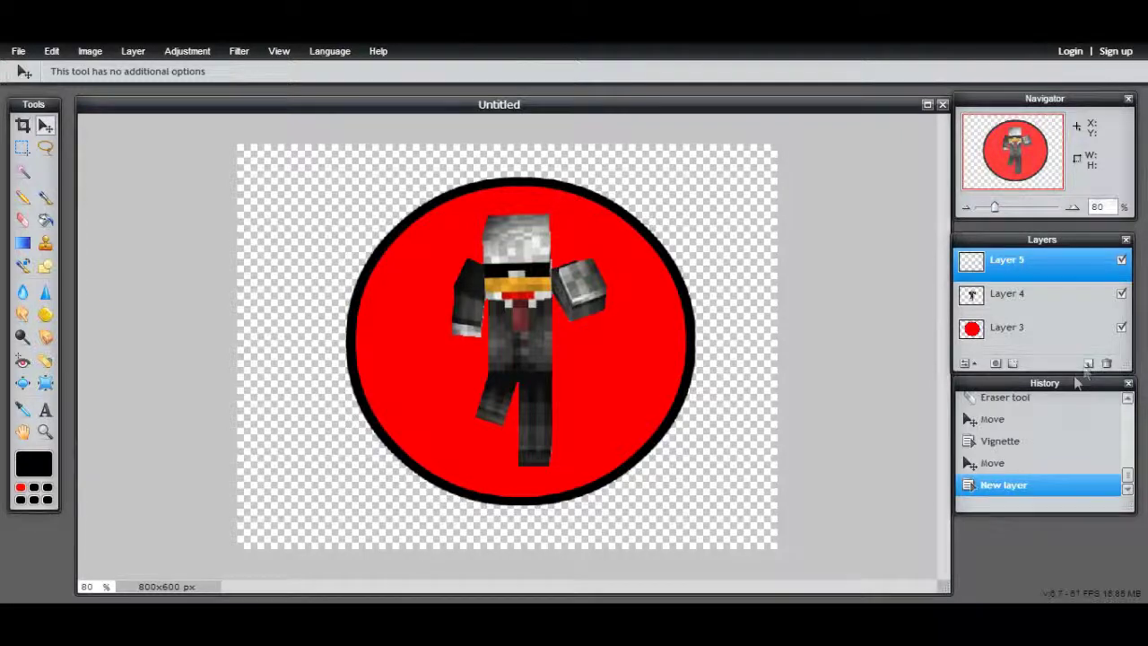
Draw a black rectangle across the lower circle, then undo it.
click(54, 51)
mouse_move(133, 51)
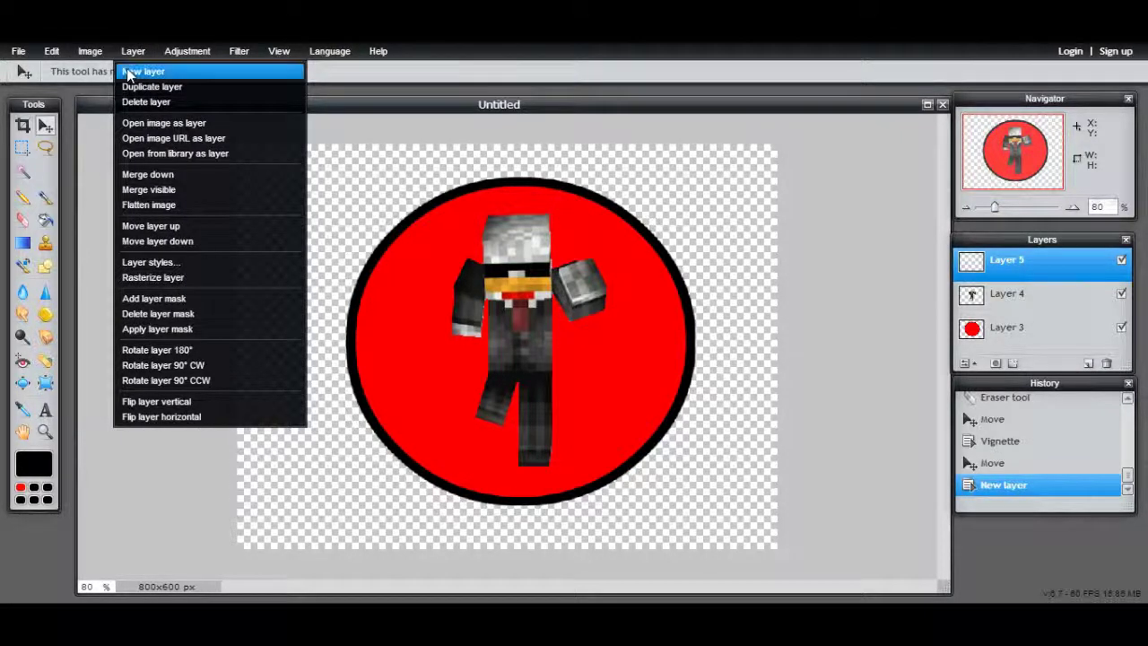
click(773, 112)
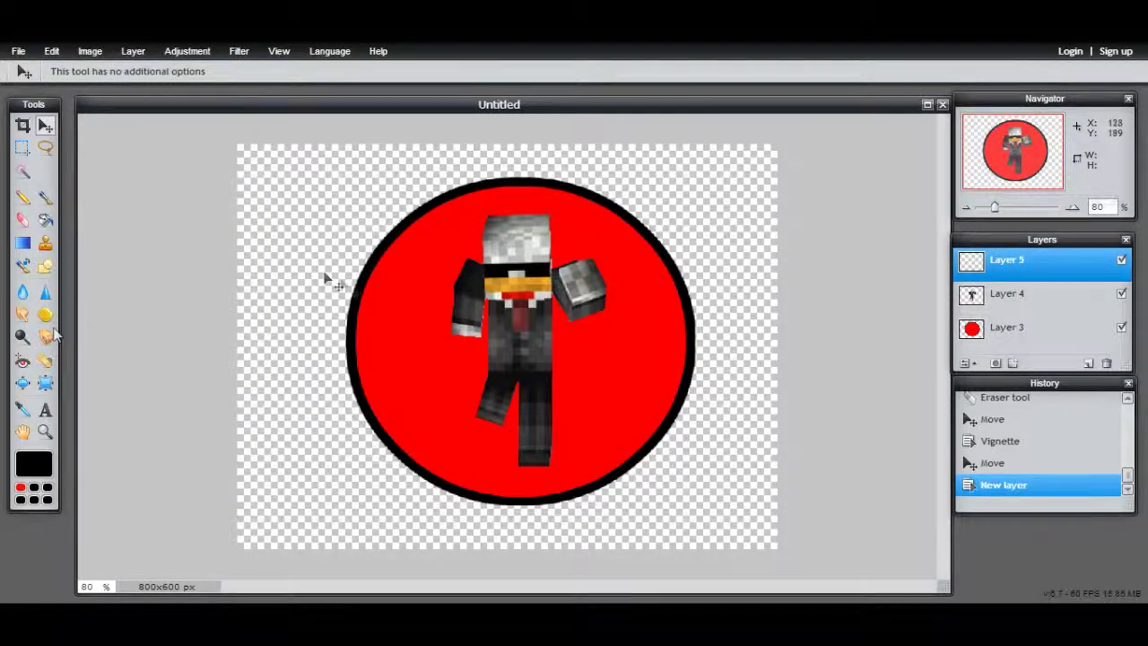
click(44, 265)
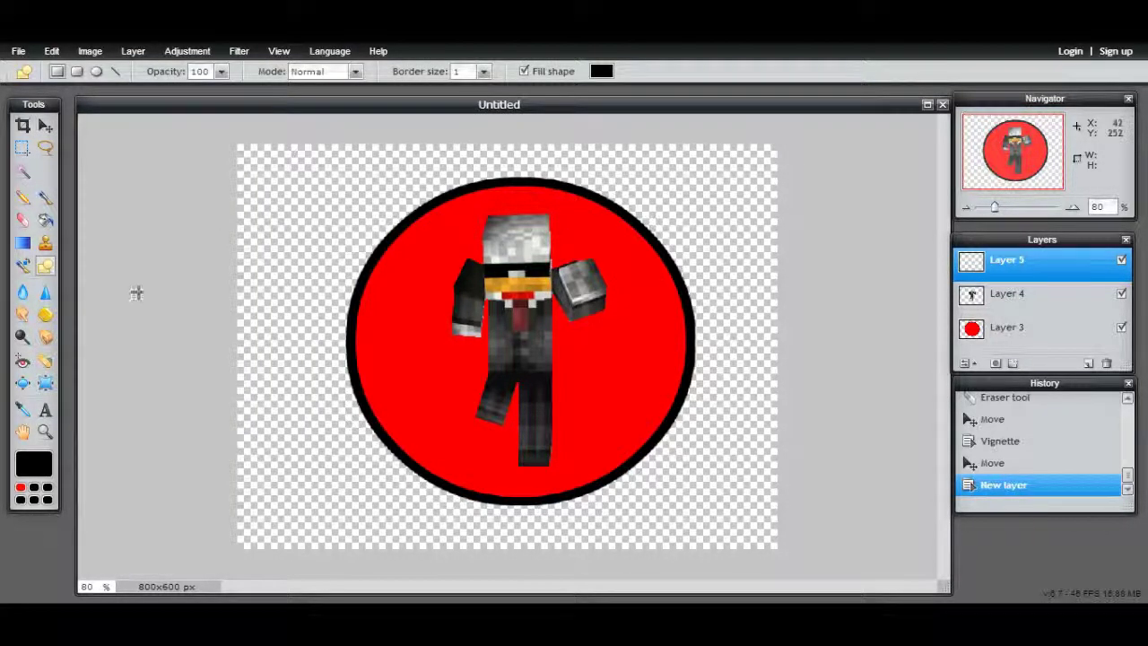
drag(322, 347, 753, 450)
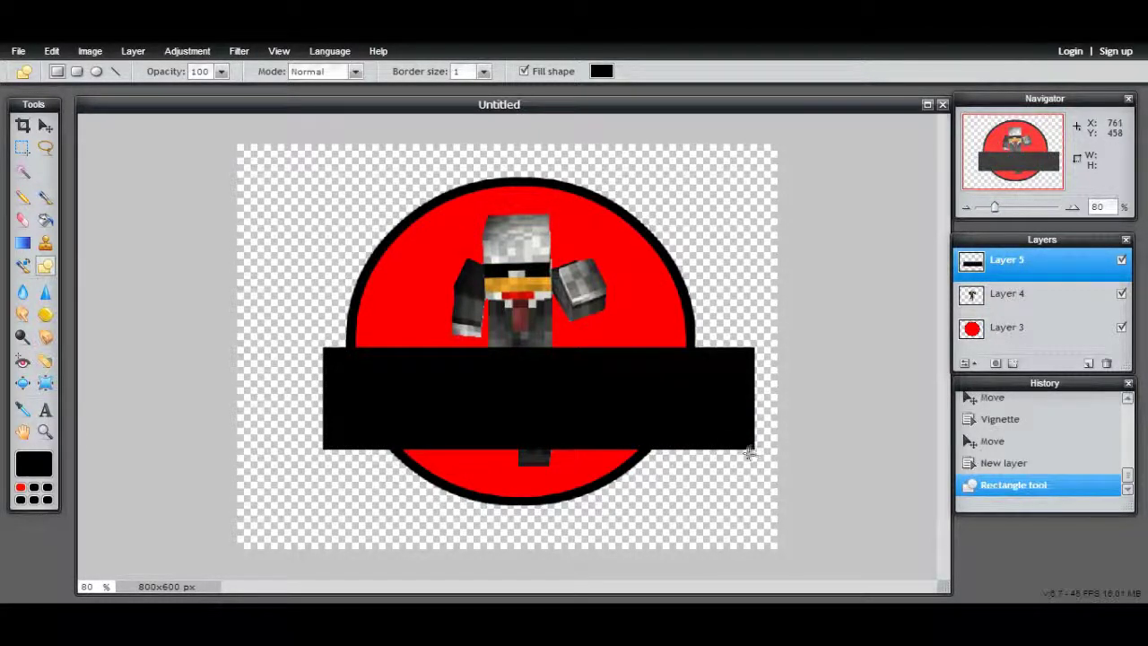
click(54, 52)
click(52, 68)
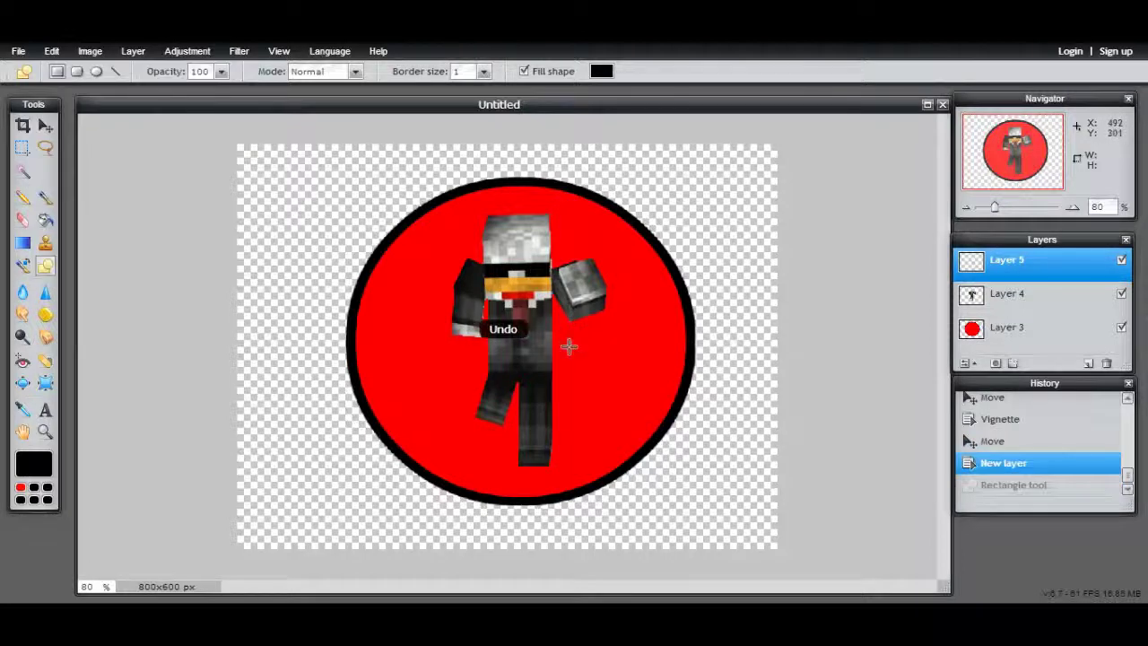
Set shape fill to red (ff0000) with border 6 and draw the banner across the lower circle.
click(601, 70)
drag(762, 262, 911, 238)
click(1059, 410)
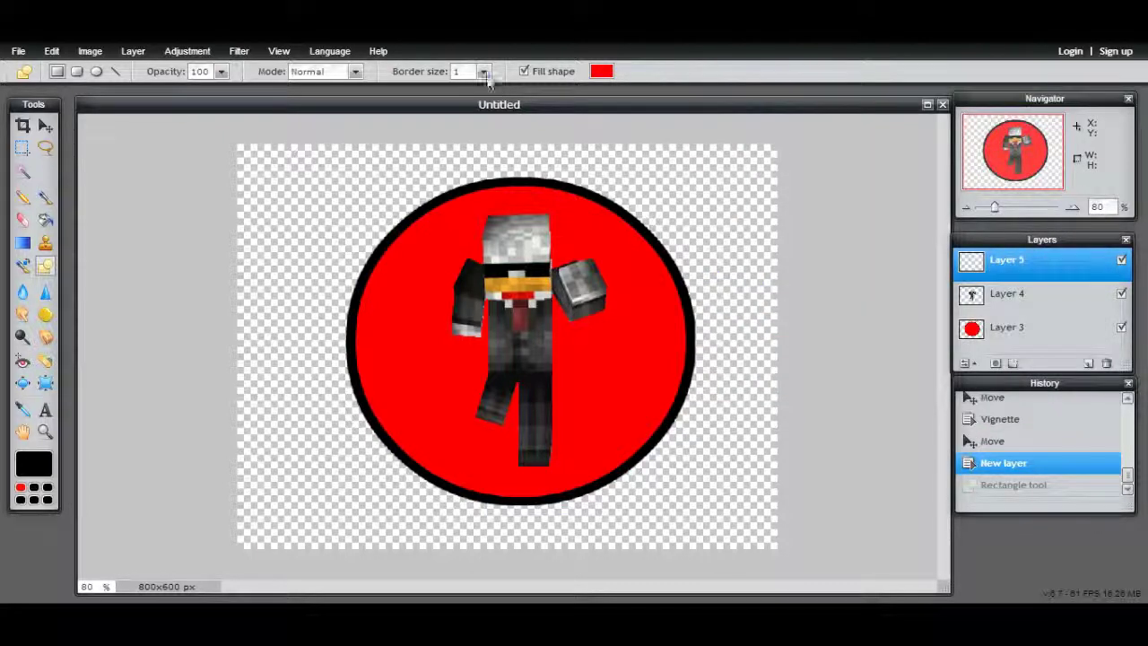
drag(405, 90, 410, 89)
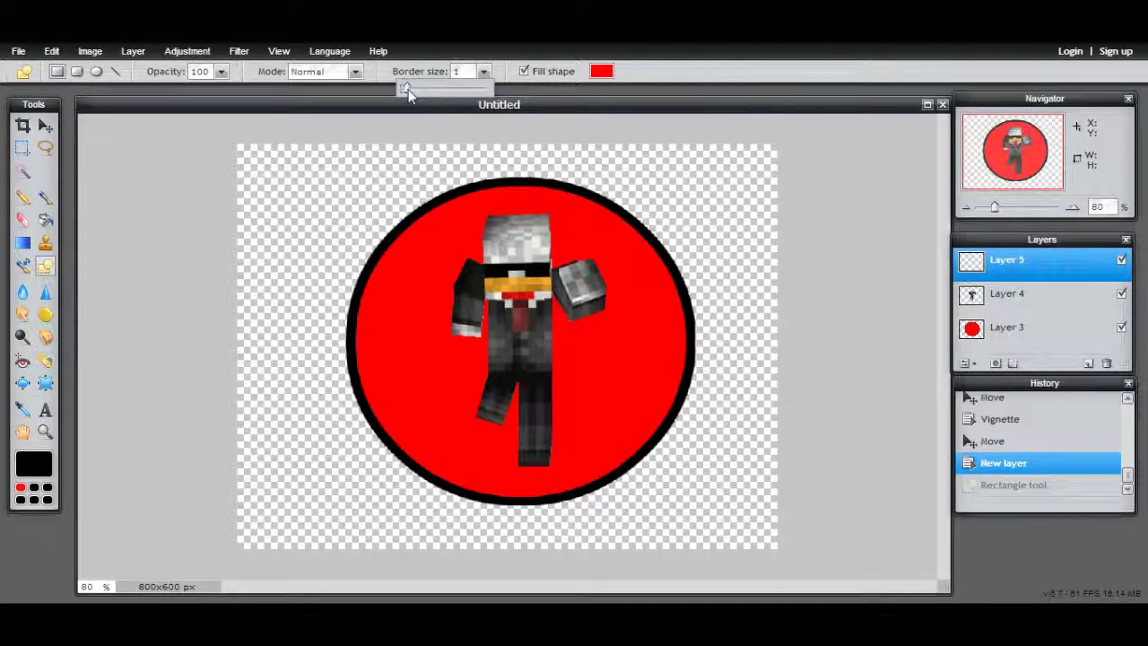
drag(272, 346, 753, 455)
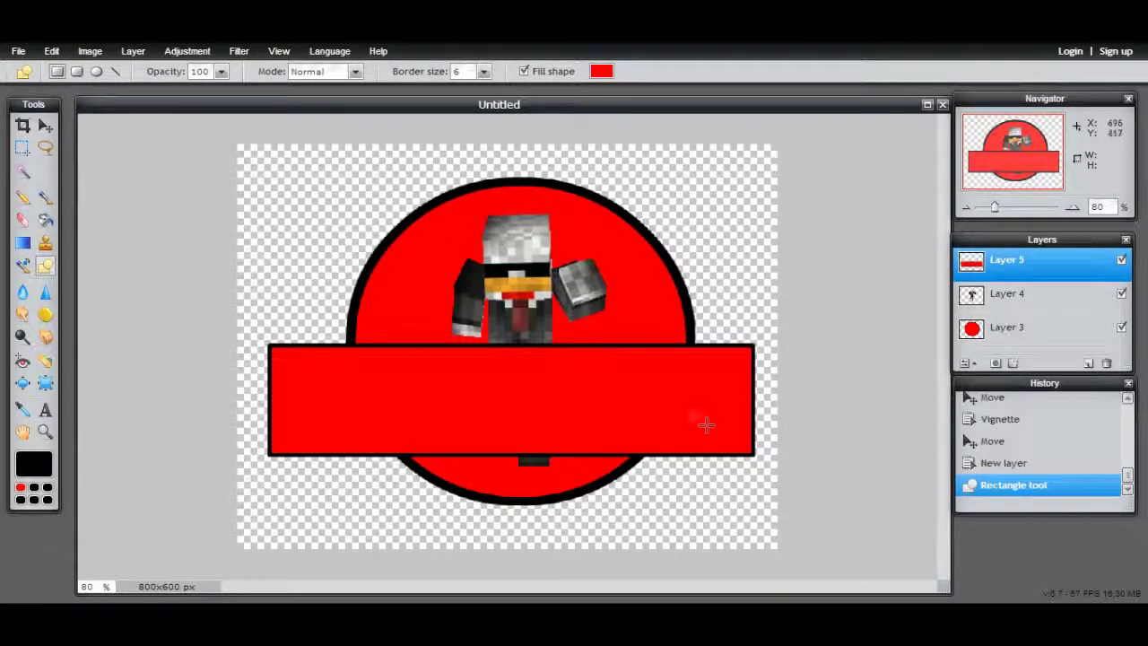
click(45, 125)
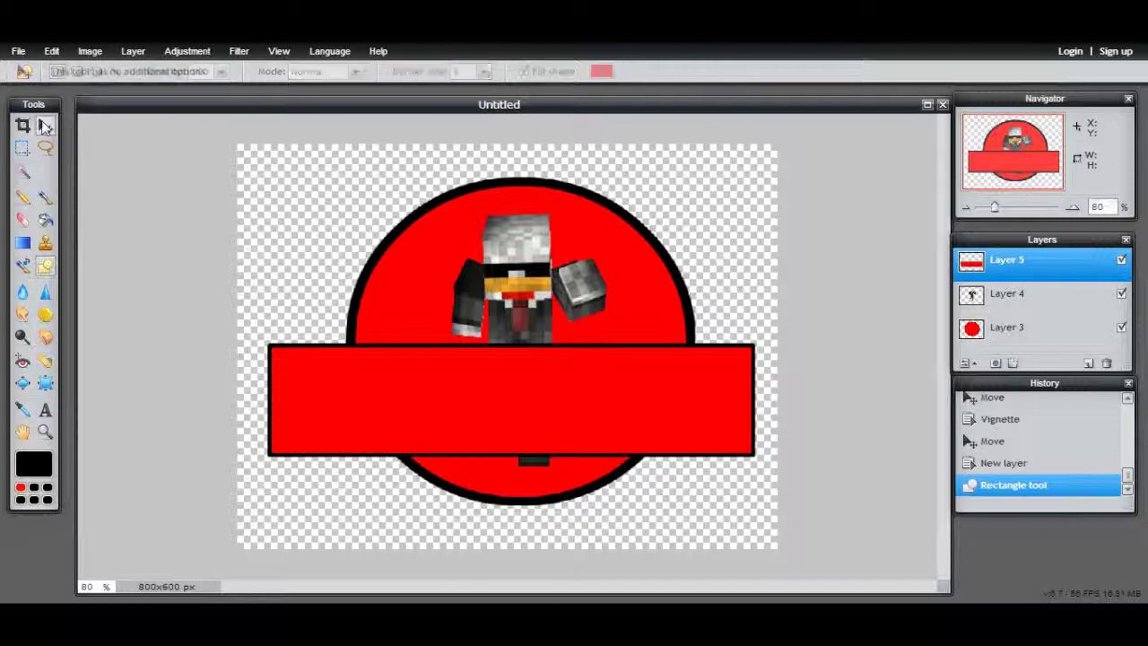
Move the red banner and free-transform it narrower and shorter over the circle.
drag(499, 481, 518, 506)
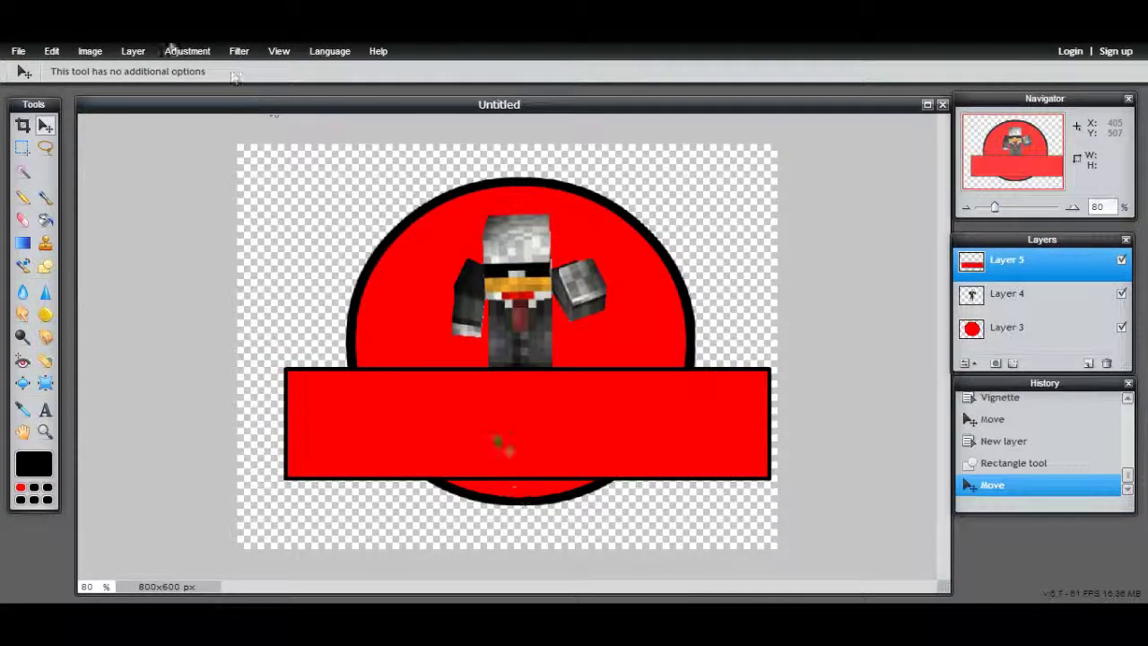
click(51, 52)
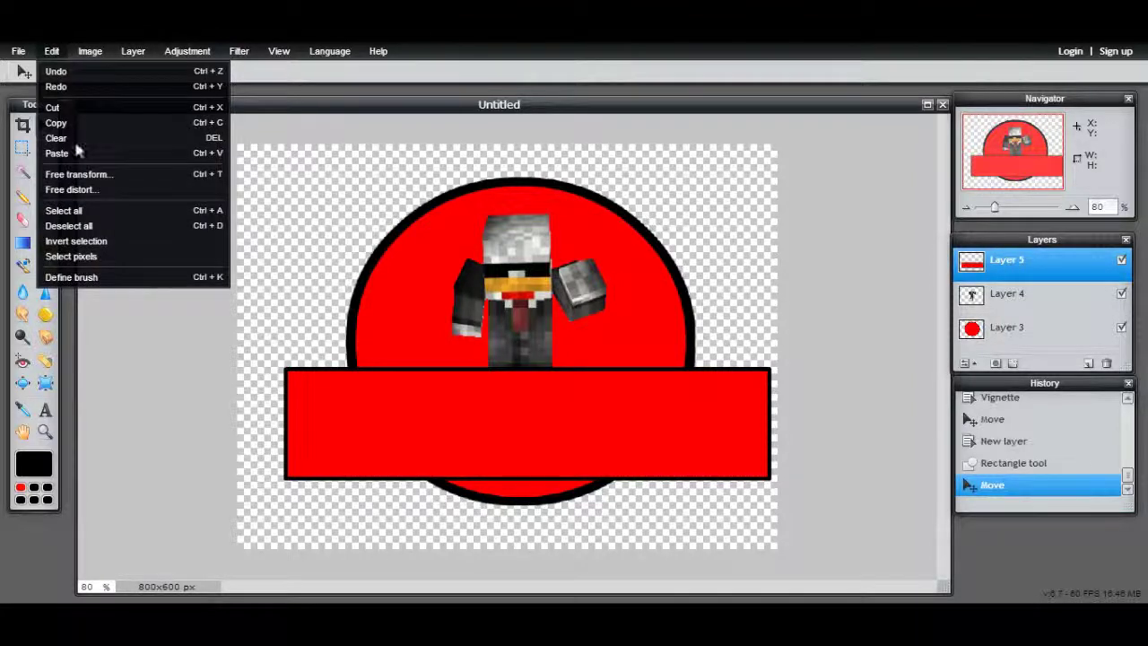
click(78, 172)
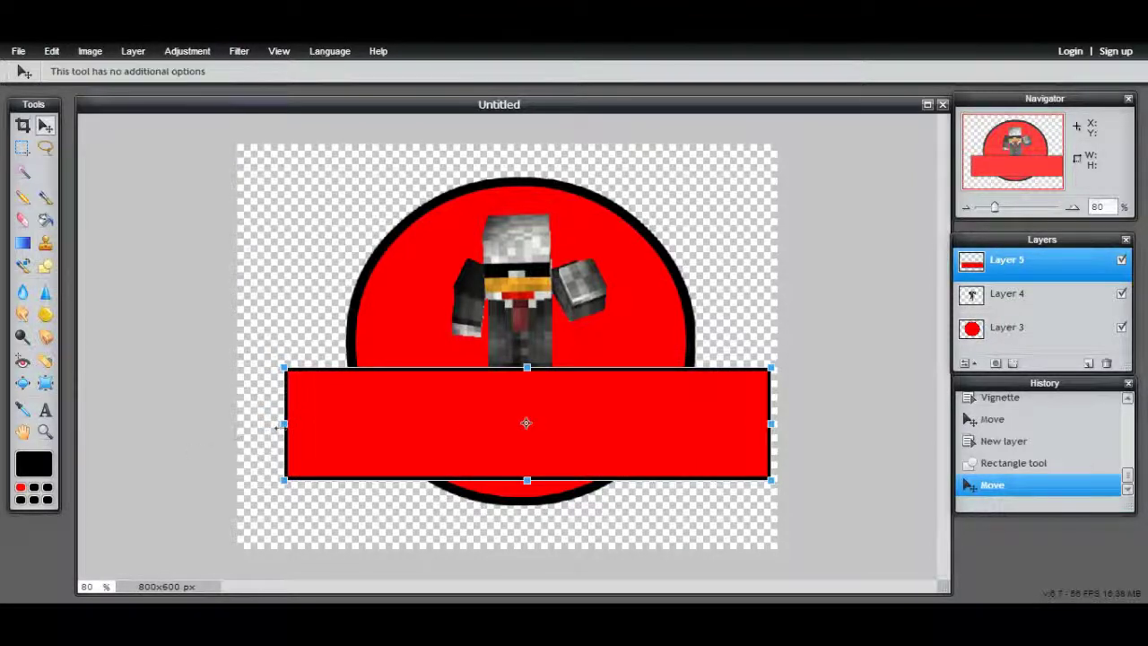
drag(285, 422, 299, 422)
mouse_move(673, 410)
mouse_down()
mouse_move(661, 425)
mouse_move(672, 419)
mouse_up()
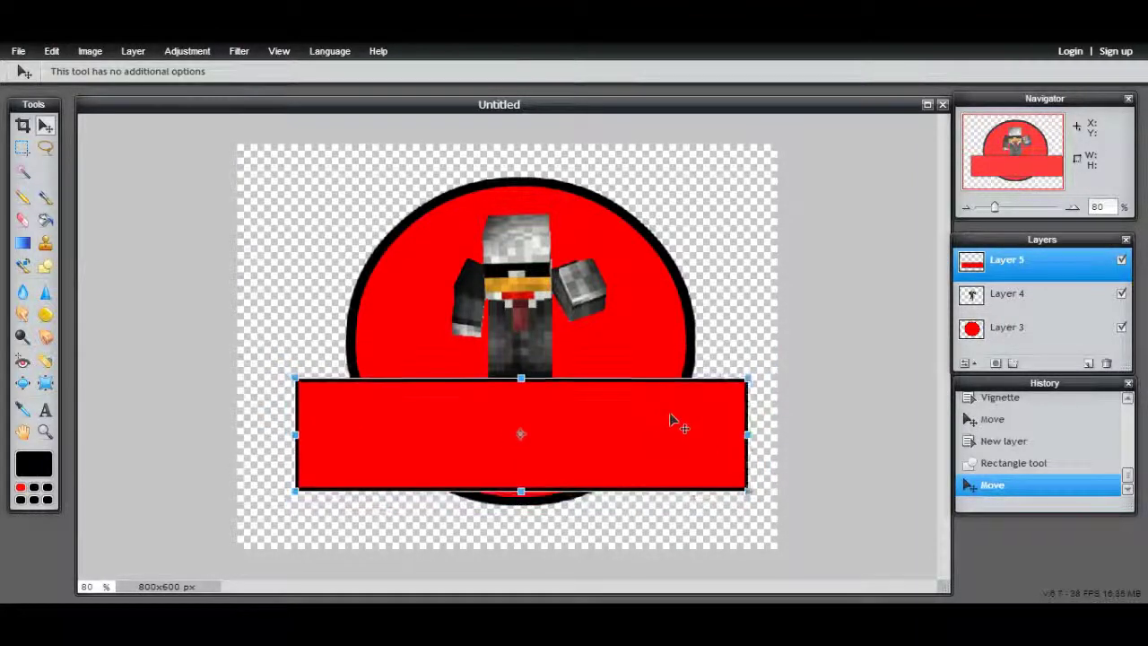
drag(520, 371, 520, 386)
drag(569, 453, 567, 434)
key(Return)
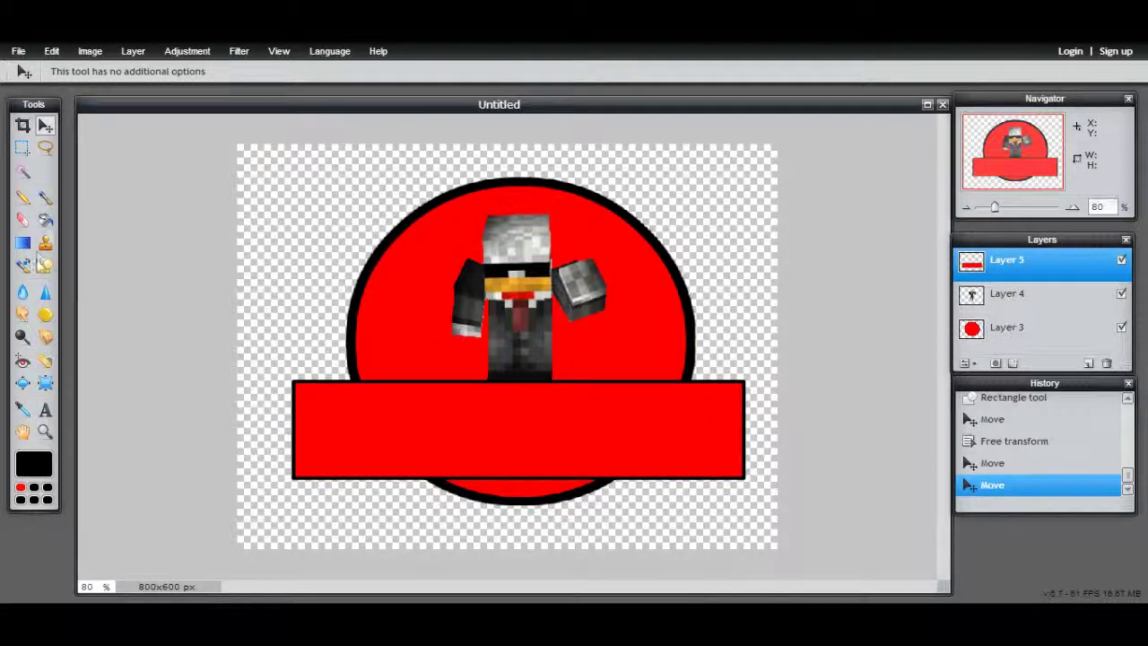
Free-transform the banner slightly taller at top and bottom and confirm applying it.
click(53, 53)
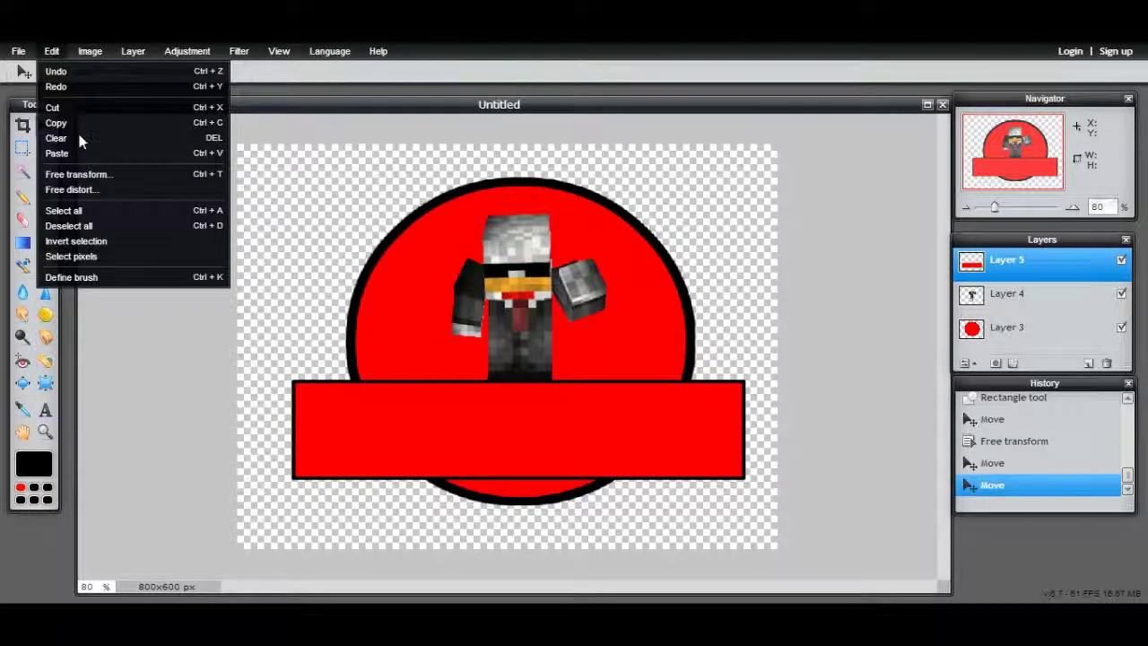
click(79, 174)
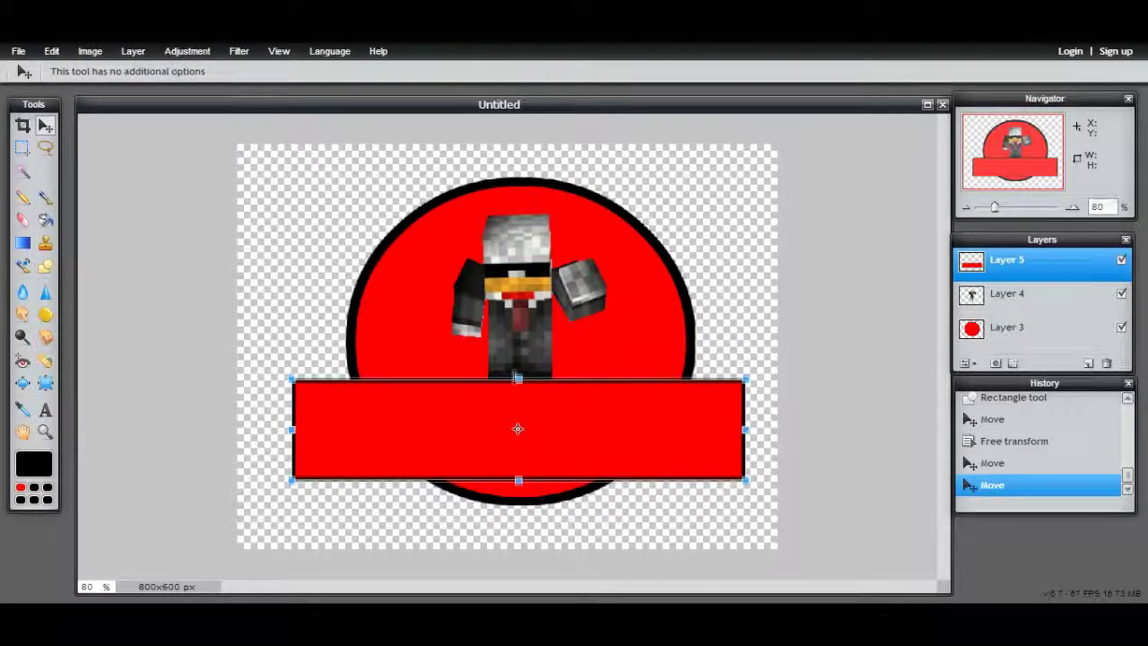
drag(517, 377, 517, 372)
drag(548, 420, 549, 414)
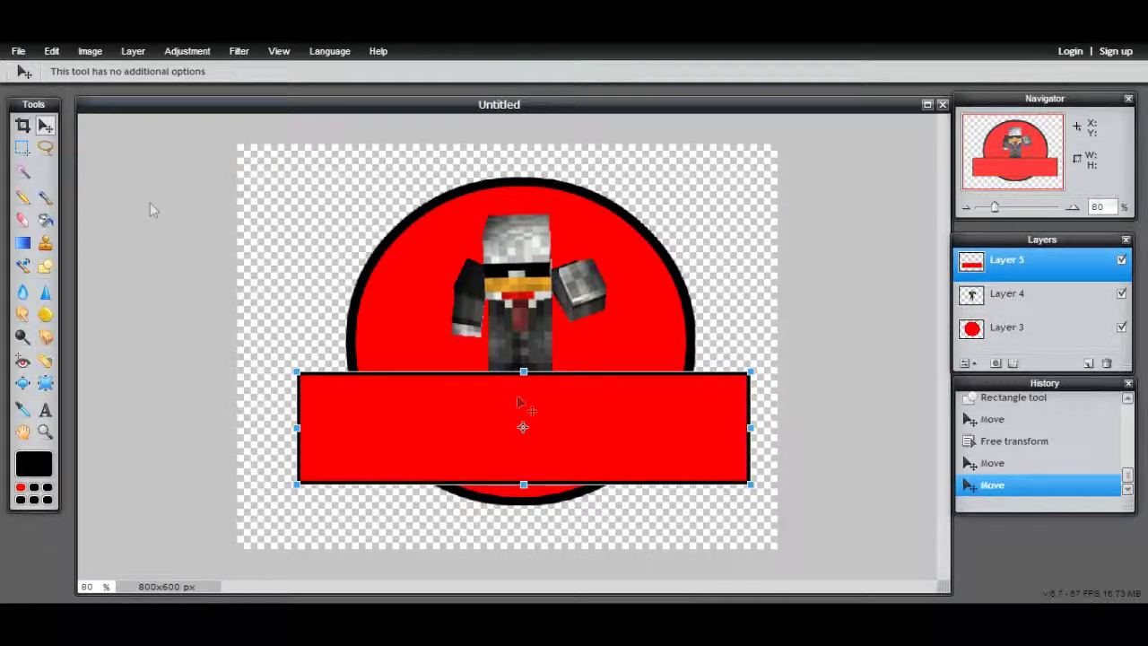
click(52, 51)
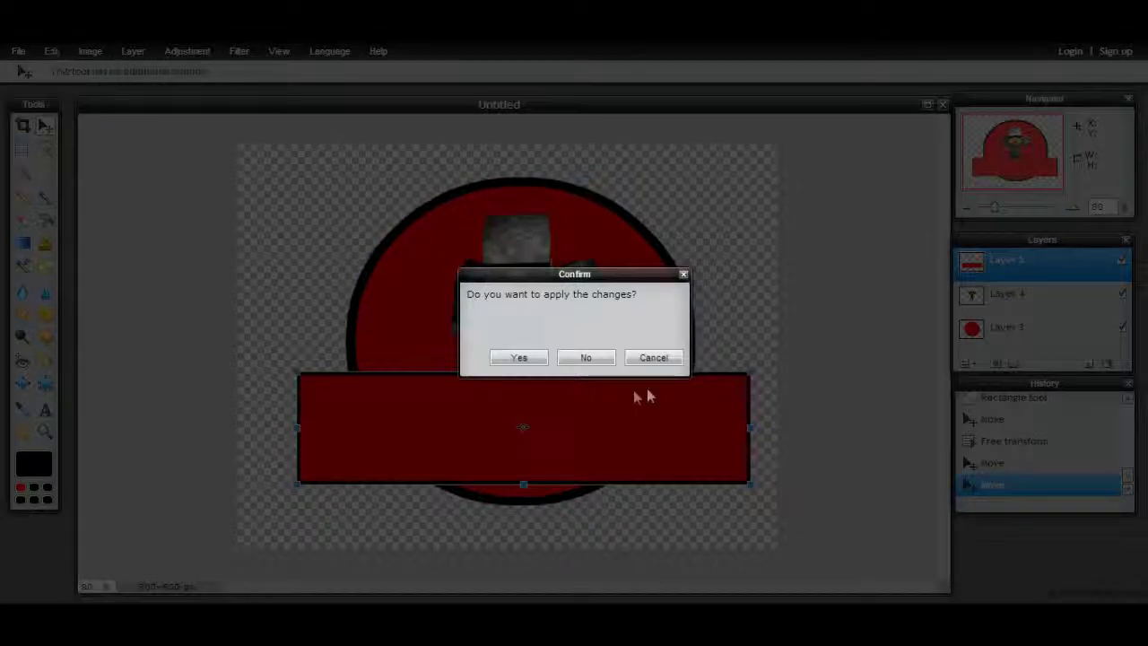
click(518, 358)
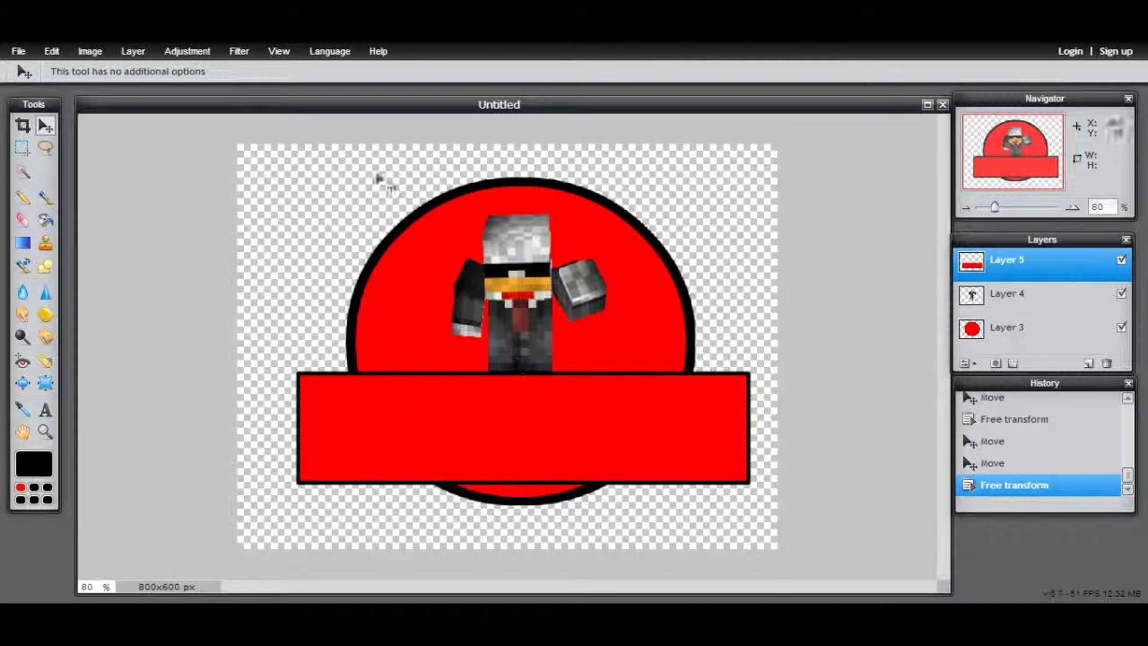
click(52, 52)
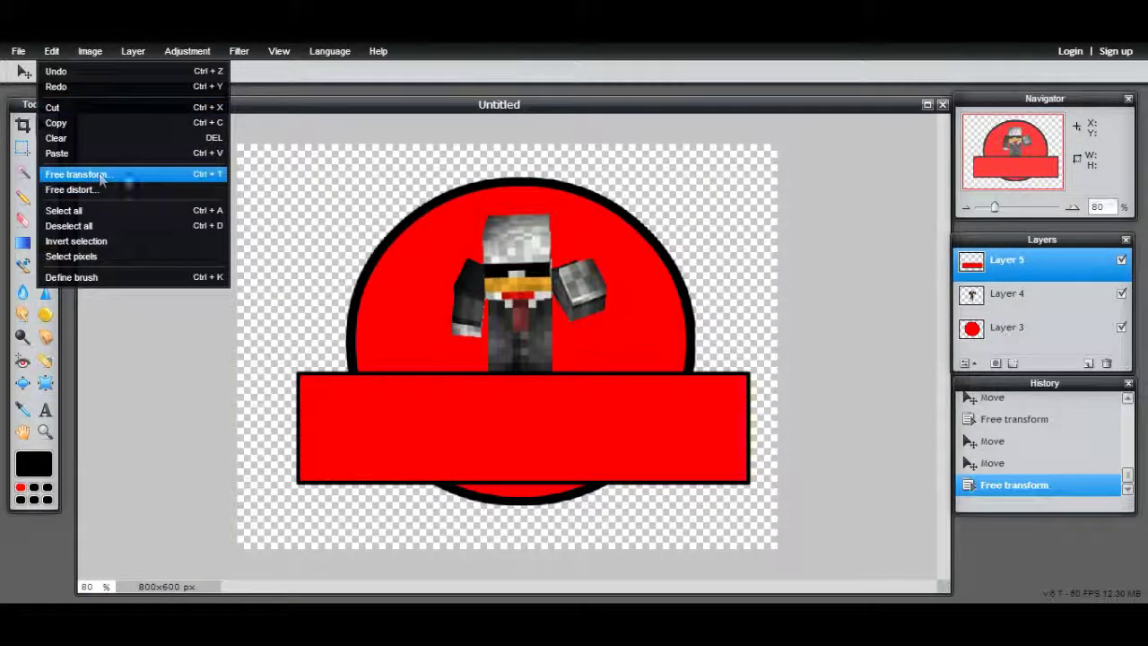
Free-distort the banner's bottom corners inward into a trapezoid and lower it slightly.
click(111, 191)
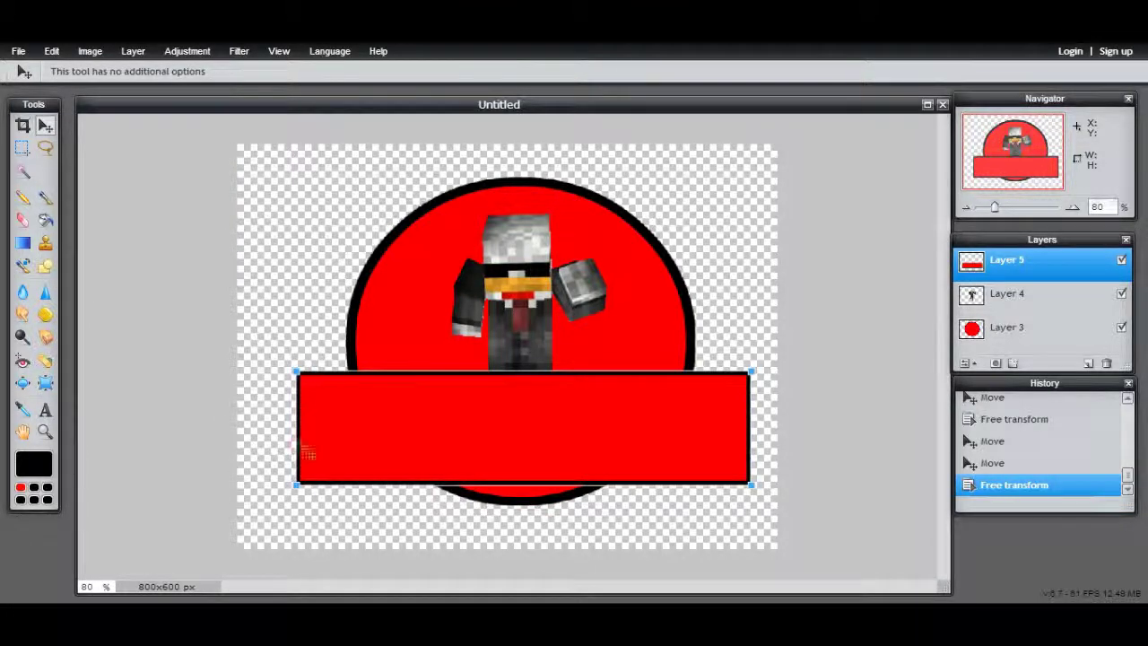
drag(297, 487, 323, 478)
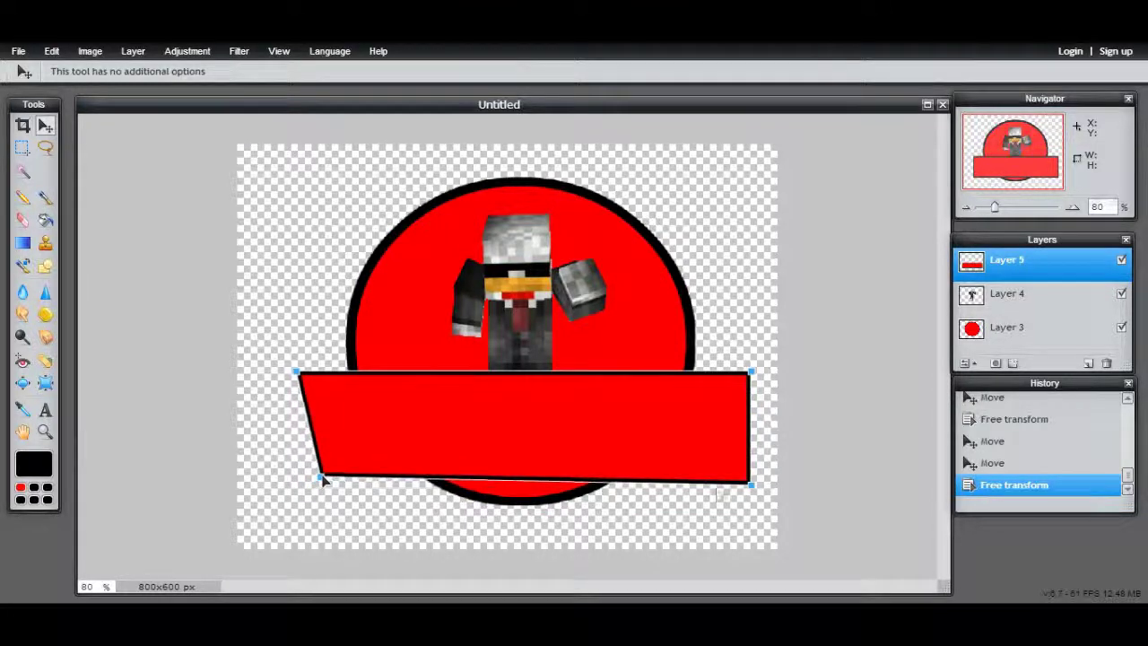
drag(747, 487, 713, 477)
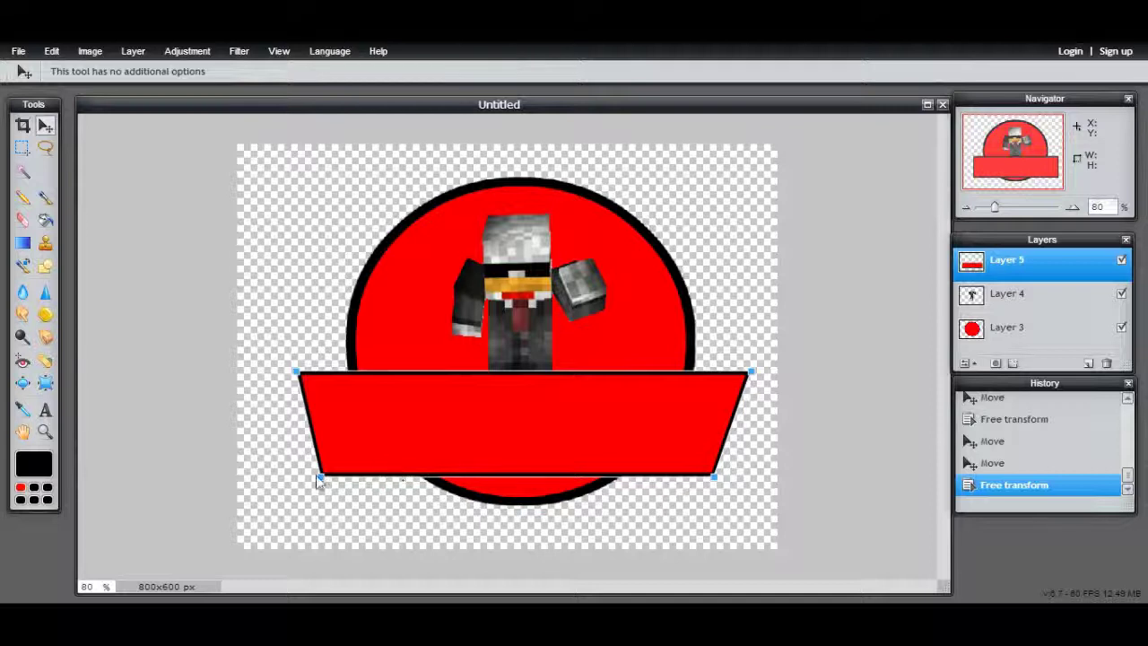
drag(322, 477, 347, 478)
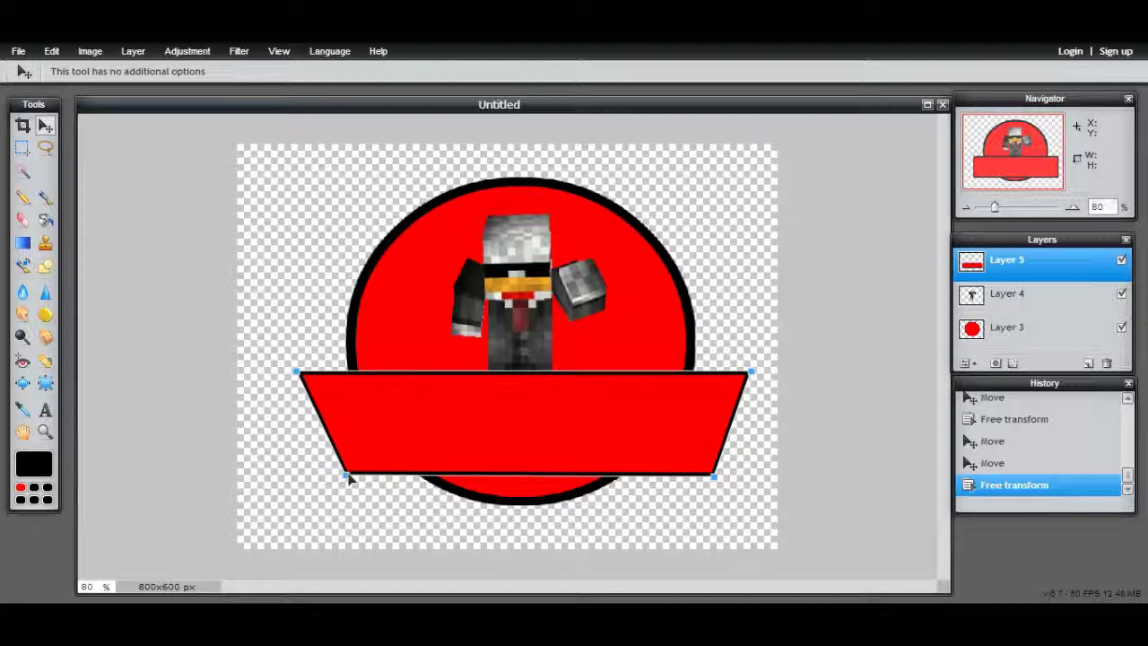
key(Return)
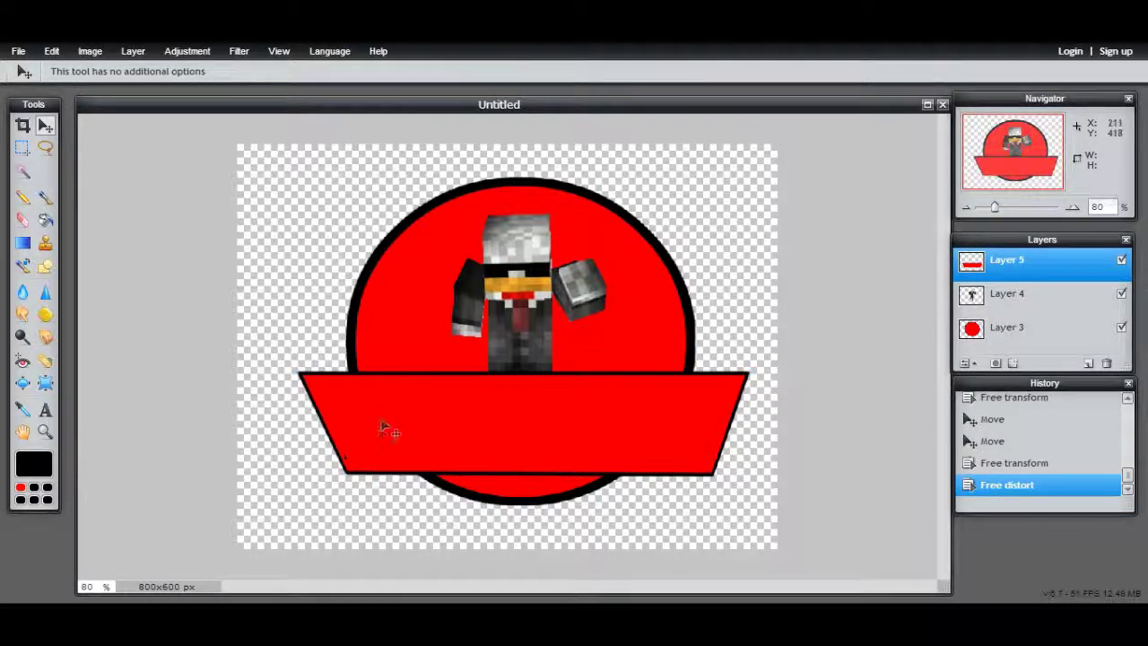
mouse_move(461, 407)
mouse_down()
mouse_move(453, 499)
mouse_move(470, 426)
mouse_move(457, 424)
mouse_up()
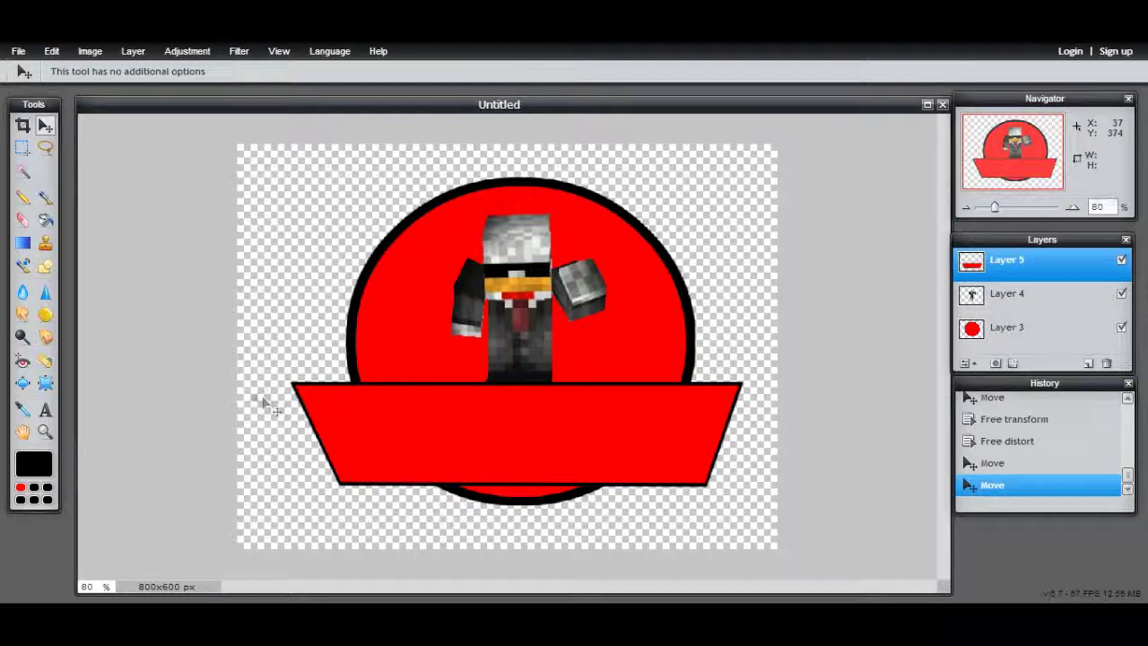
Create a text layer on the red banner and type FTWTVHD in Arial Black.
click(45, 409)
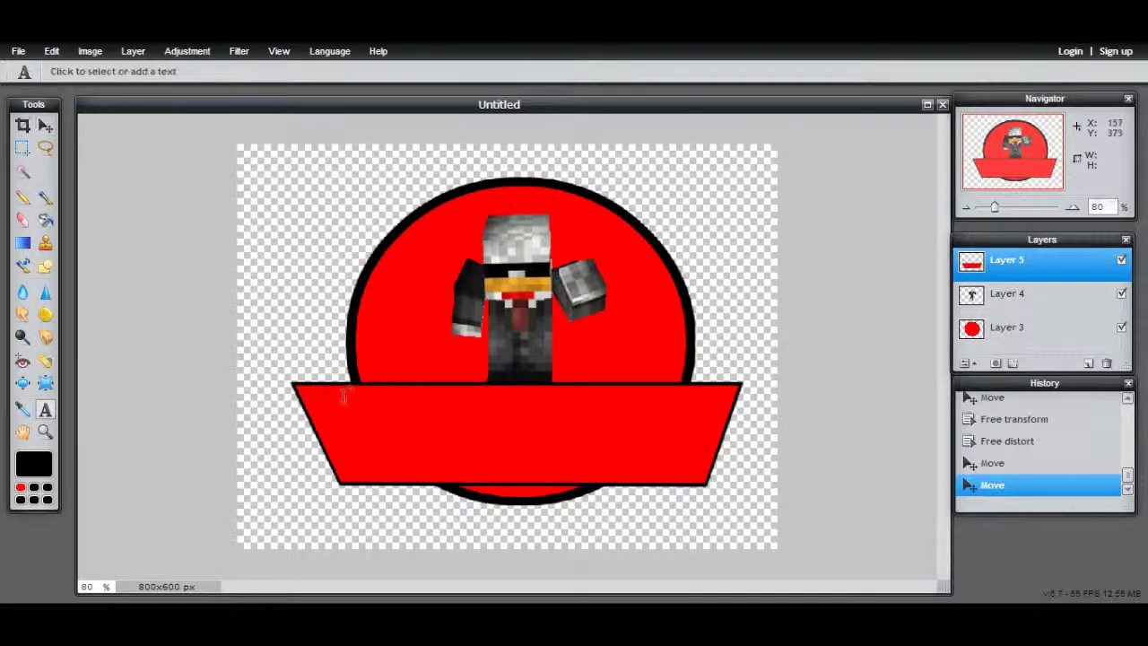
click(427, 432)
drag(552, 479, 754, 211)
click(738, 321)
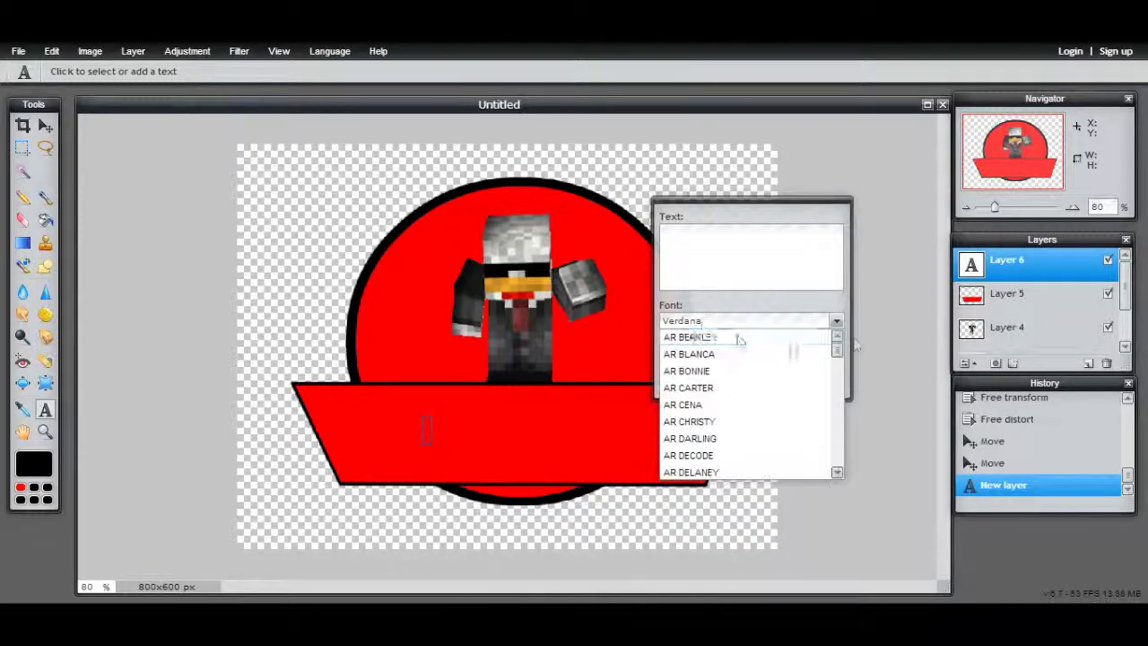
drag(838, 339, 838, 364)
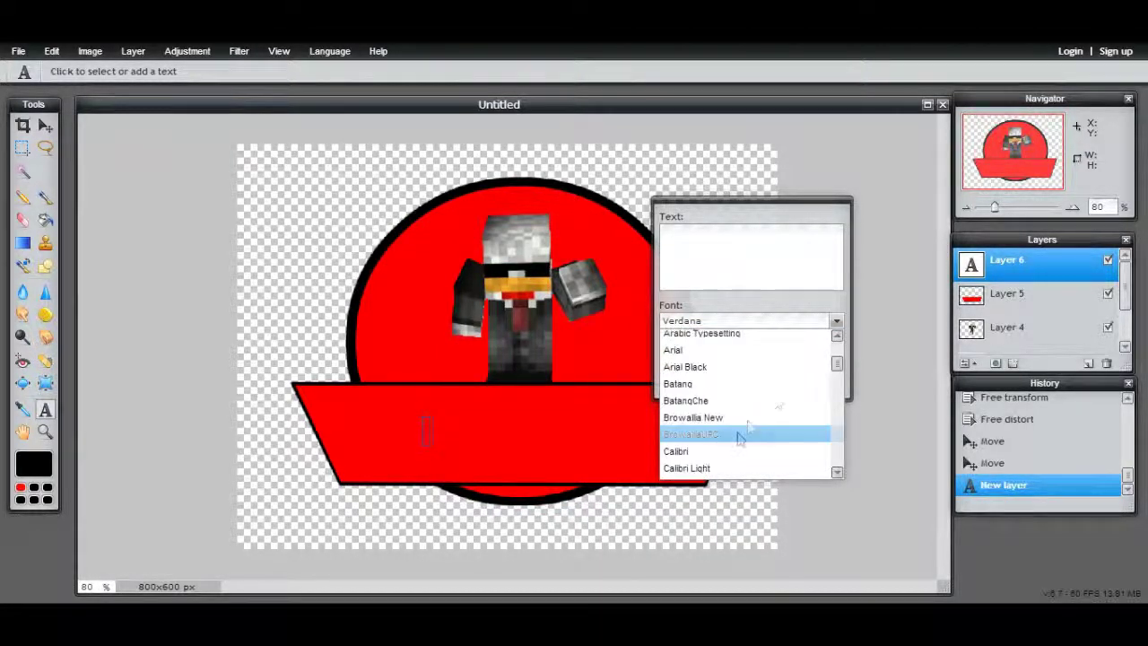
click(752, 367)
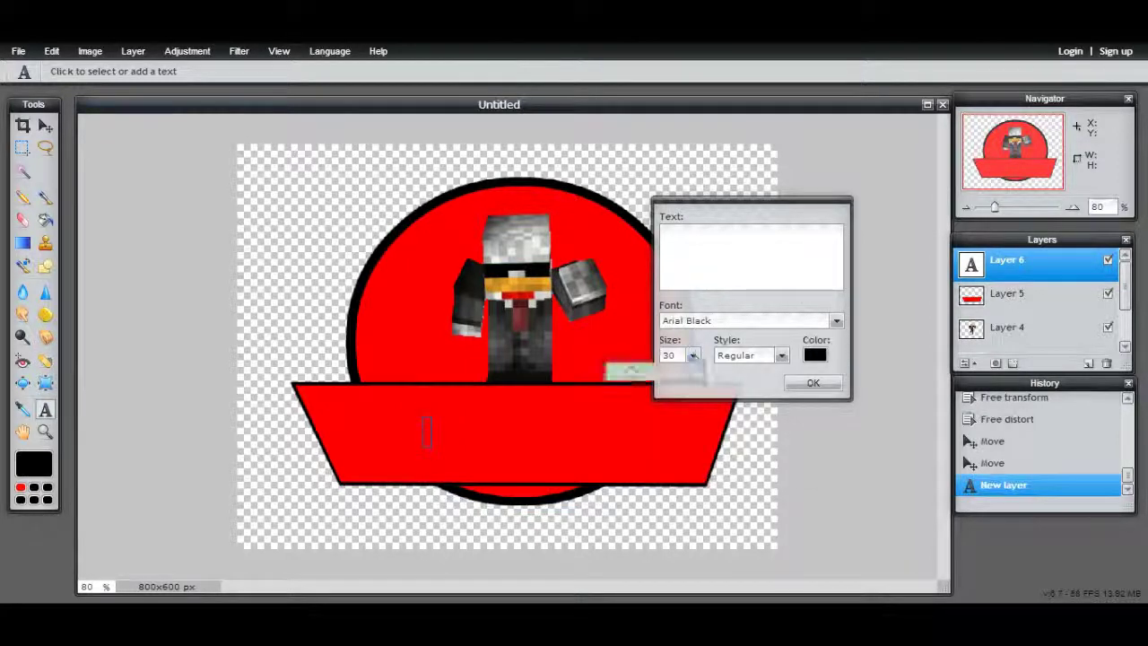
text(FT)
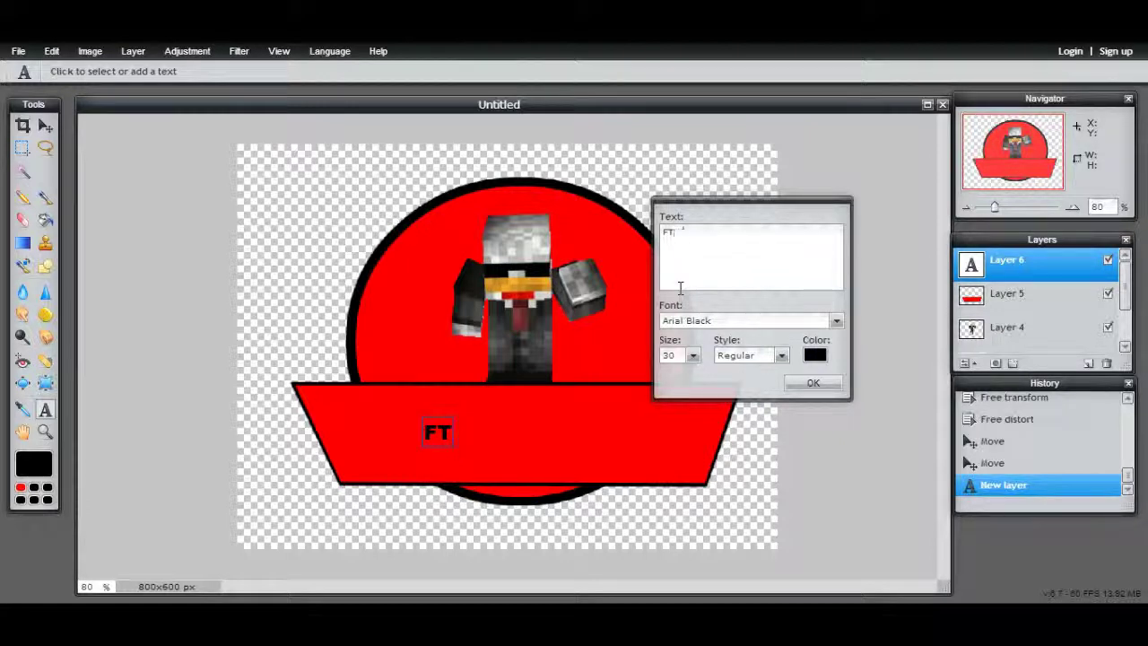
text(WTVHD)
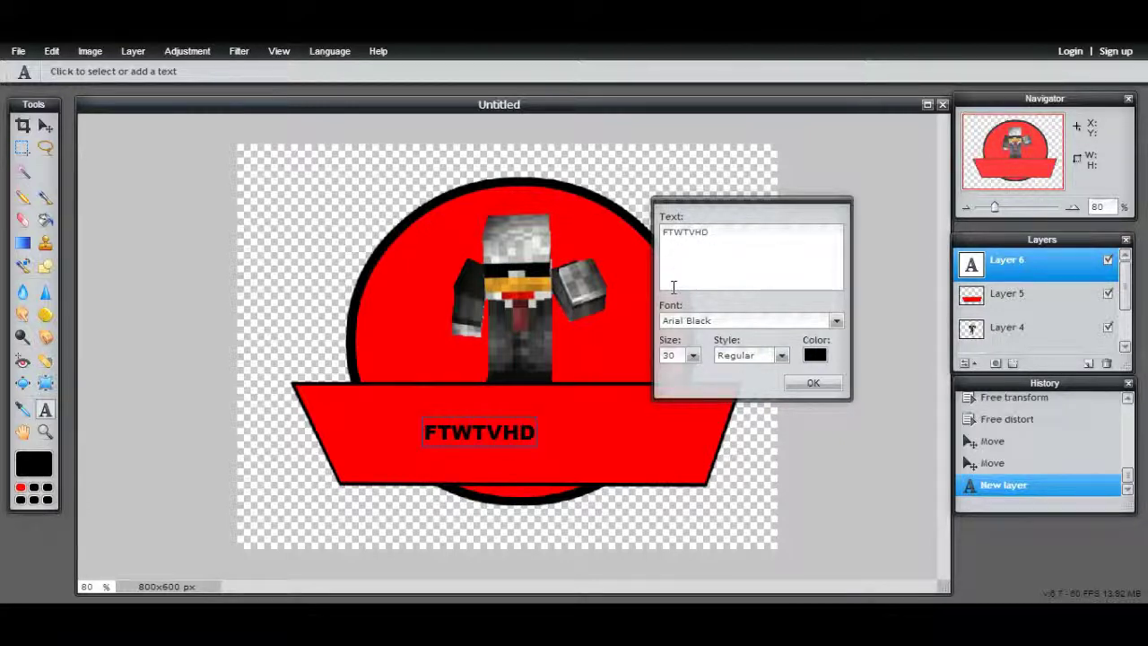
Enlarge FTWTVHD to size 98 Regular, centre it on the banner, confirm, and nudge it left.
click(693, 356)
drag(633, 375, 670, 375)
drag(668, 453, 627, 439)
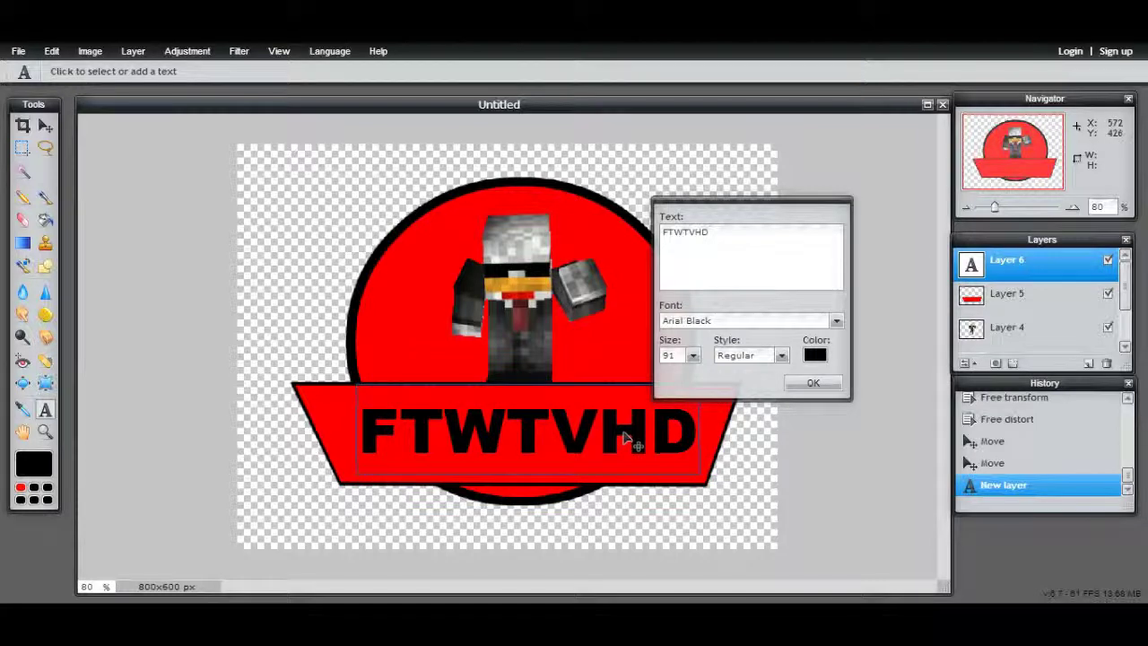
click(691, 356)
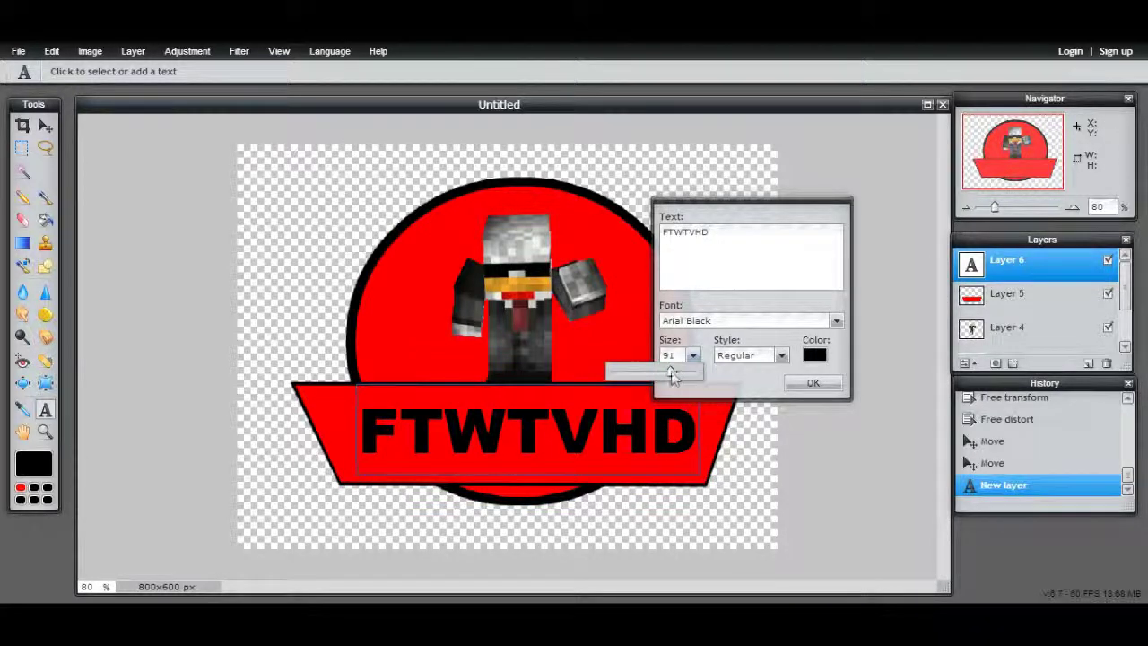
drag(672, 375, 675, 374)
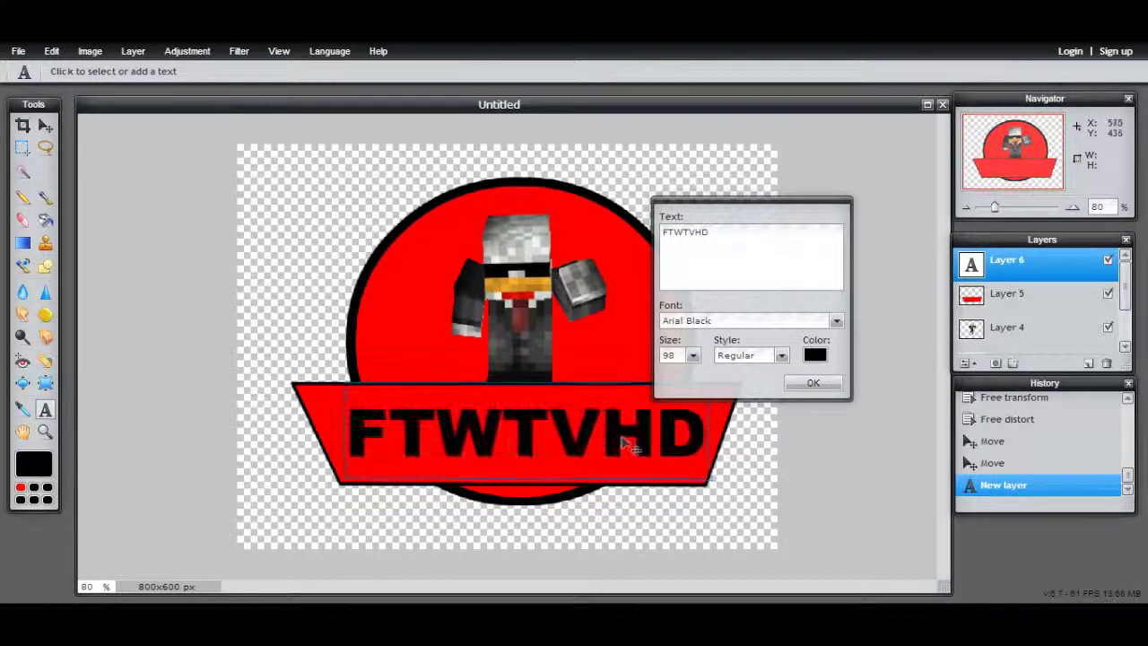
click(781, 356)
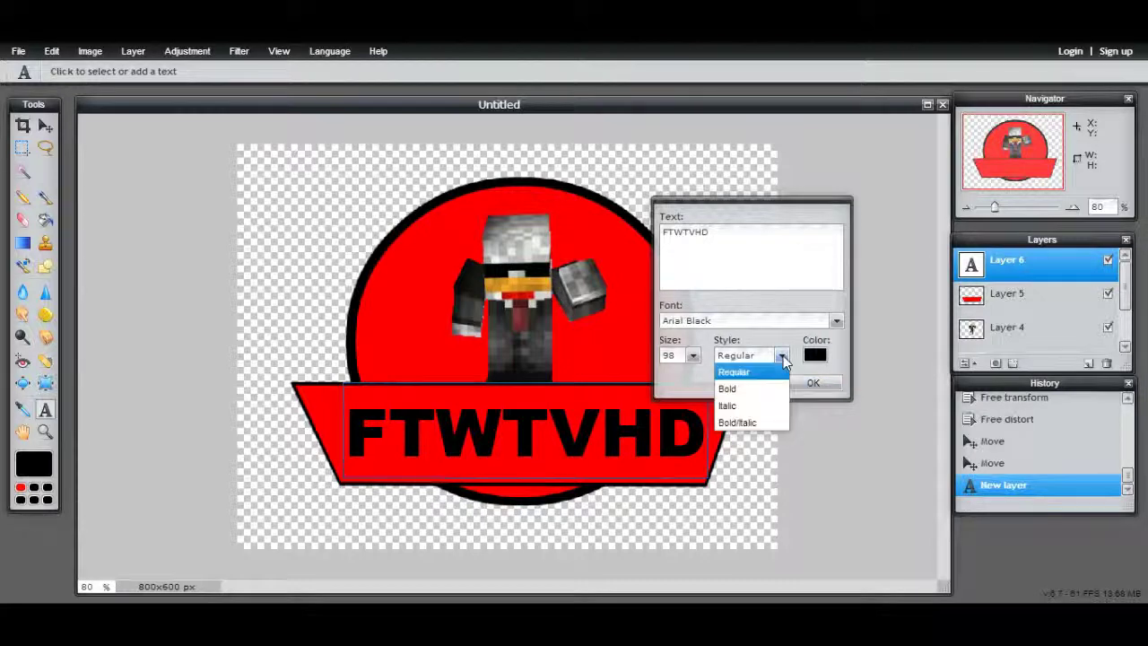
click(782, 356)
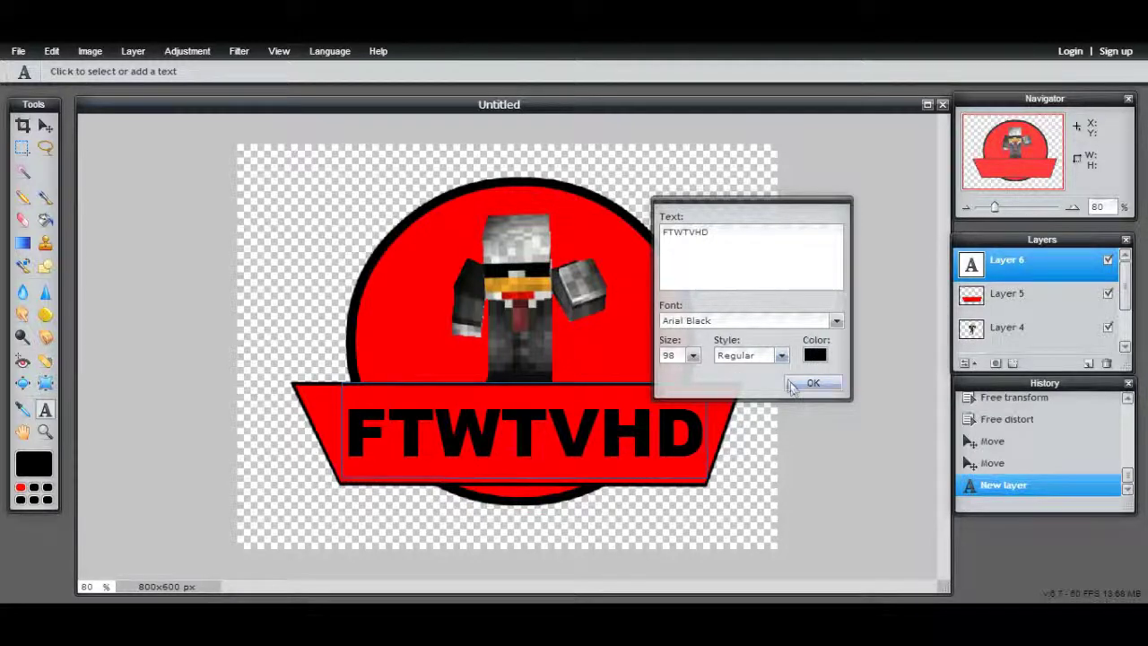
click(812, 383)
click(45, 125)
key(Left)
key(Left)
key(Left)
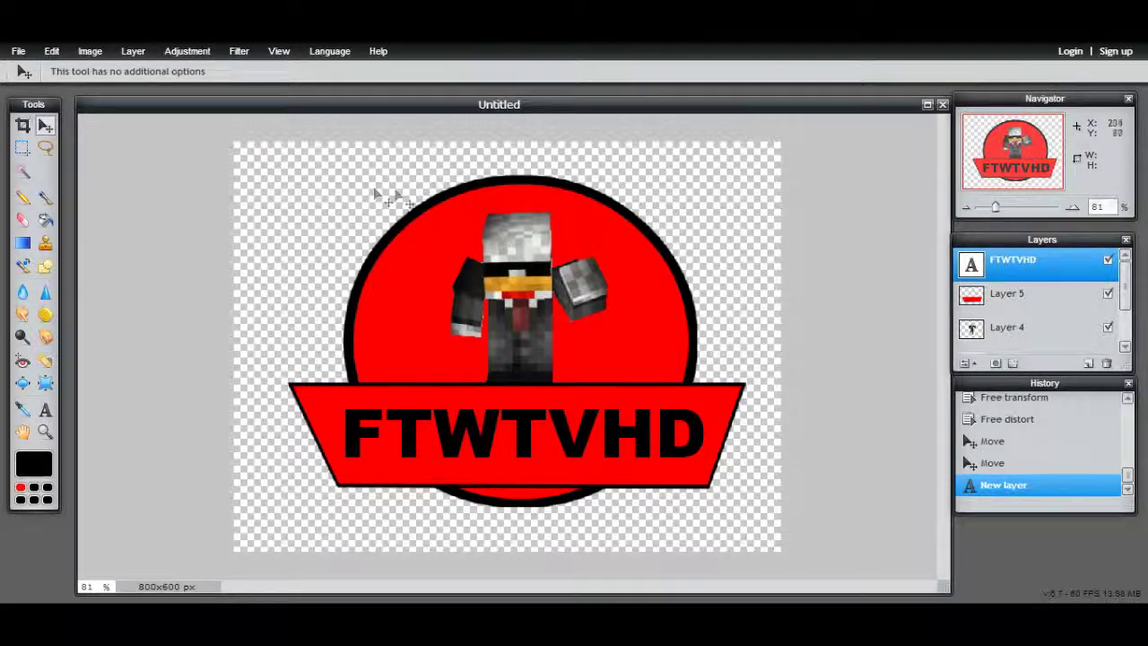
Rasterize the FTWTVHD text layer into a regular image layer.
click(244, 49)
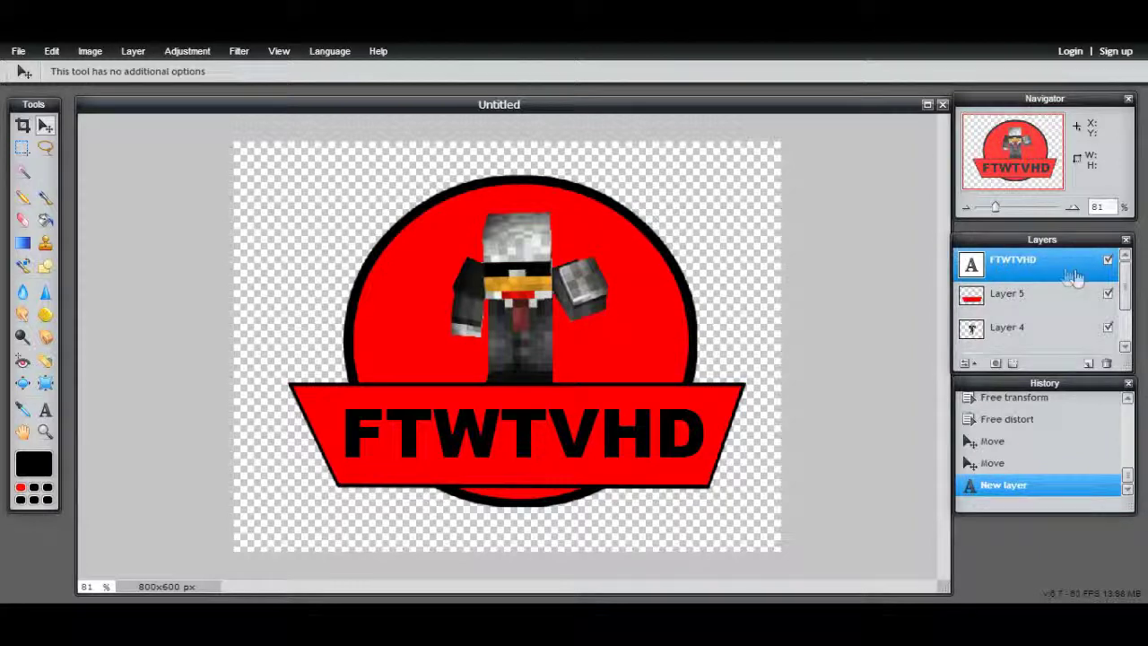
right_click(1033, 273)
click(1040, 271)
right_click(1041, 273)
click(1060, 281)
click(1071, 326)
click(1076, 274)
right_click(1074, 276)
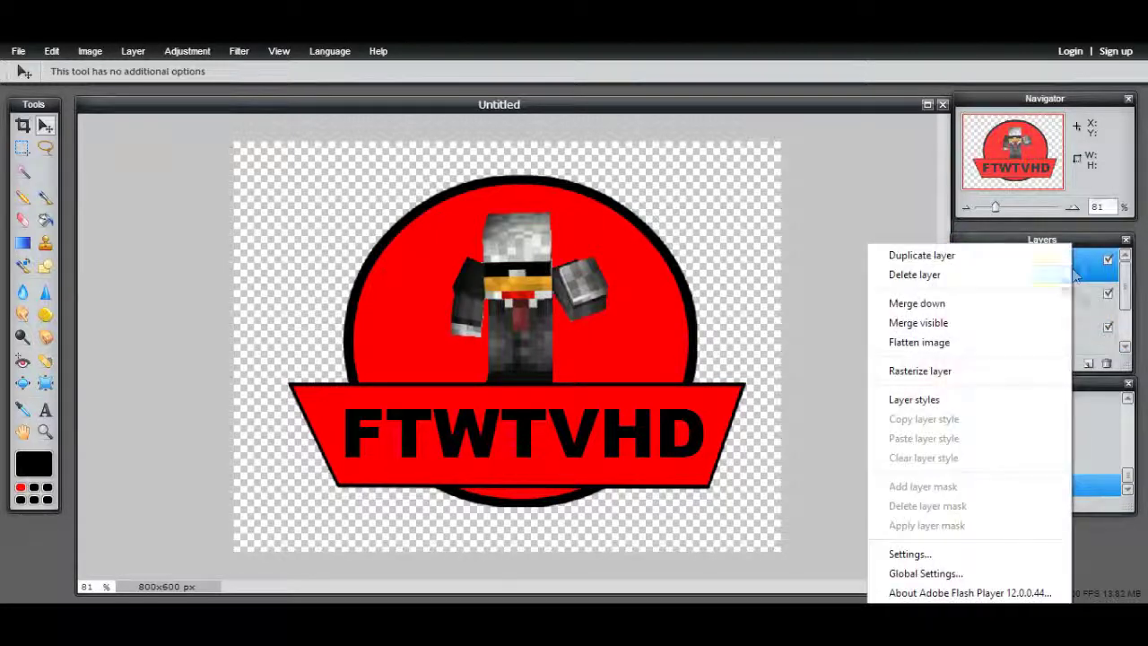
click(995, 375)
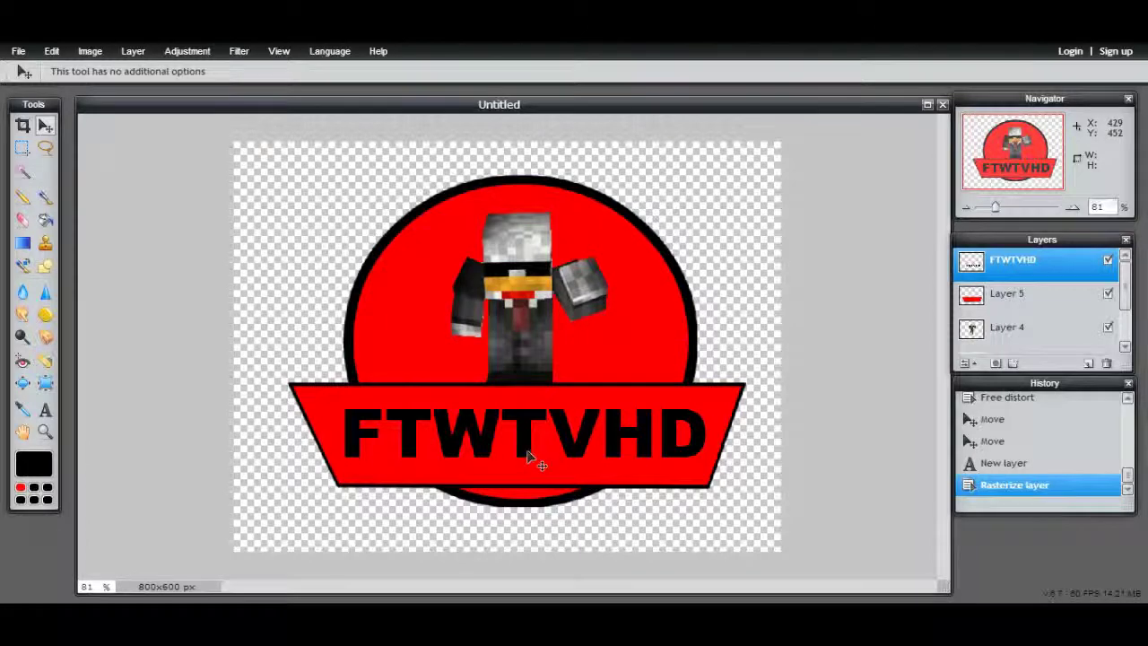
click(248, 52)
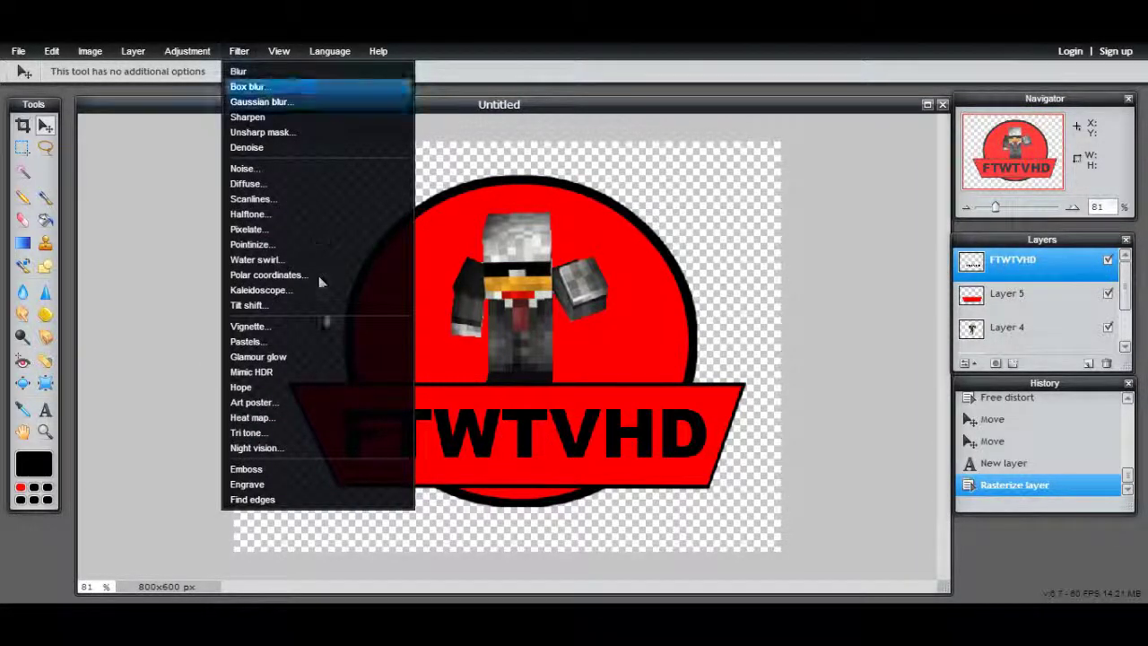
Set up the Pastels filter on the FTWTVHD layer with size 3.
click(342, 352)
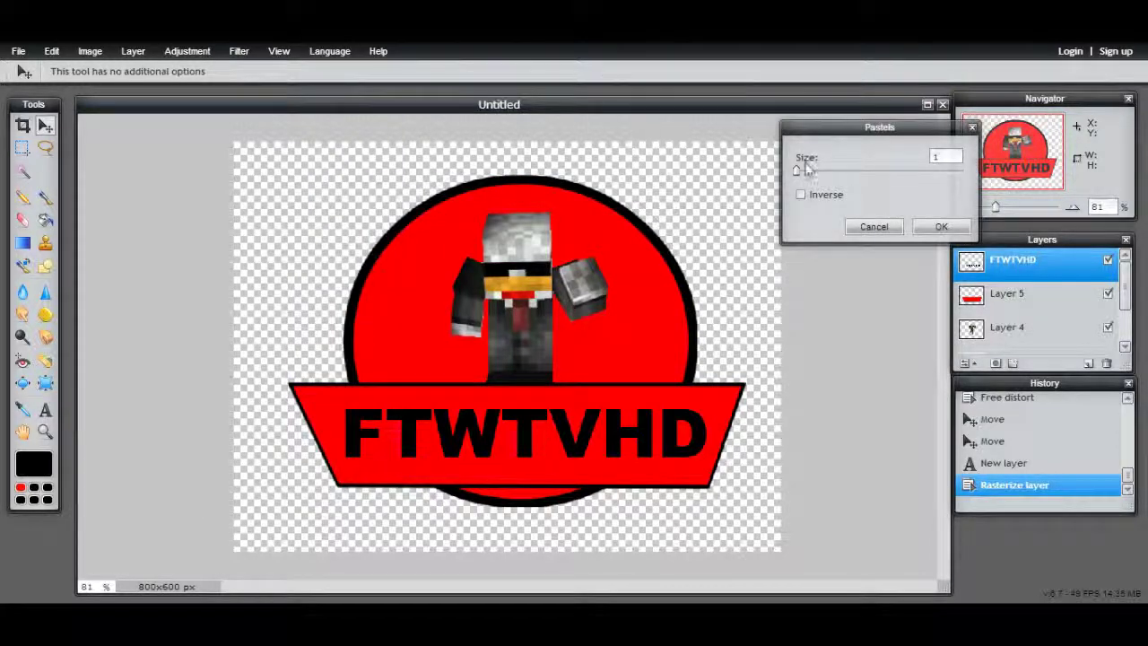
drag(804, 177, 876, 186)
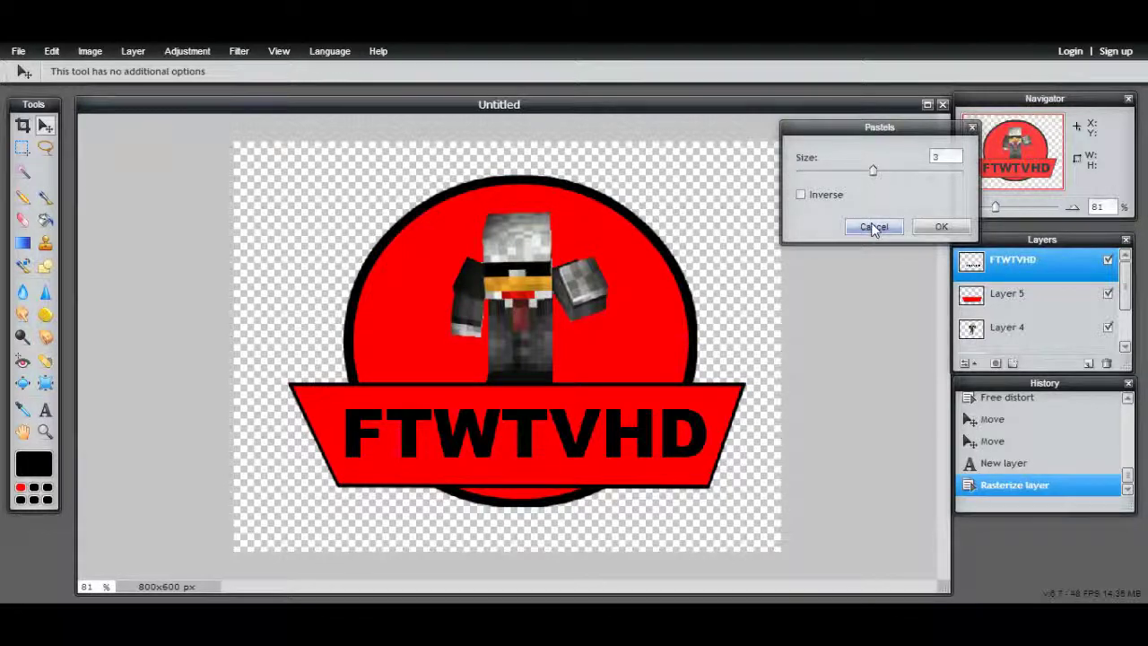